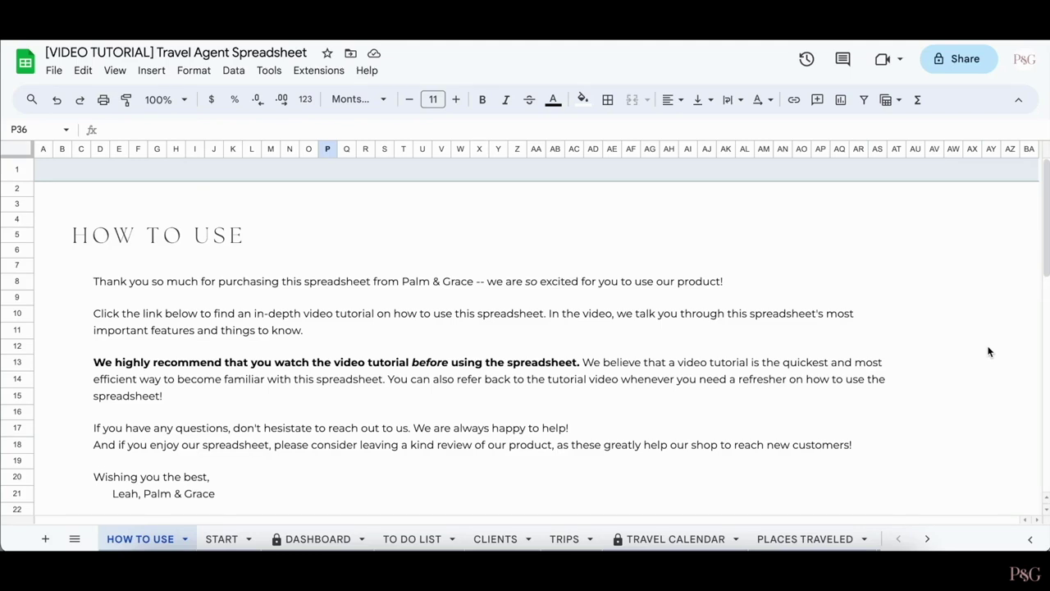
Switch to the START sheet and scroll through its commission and expense category tables.
left_click(222, 539)
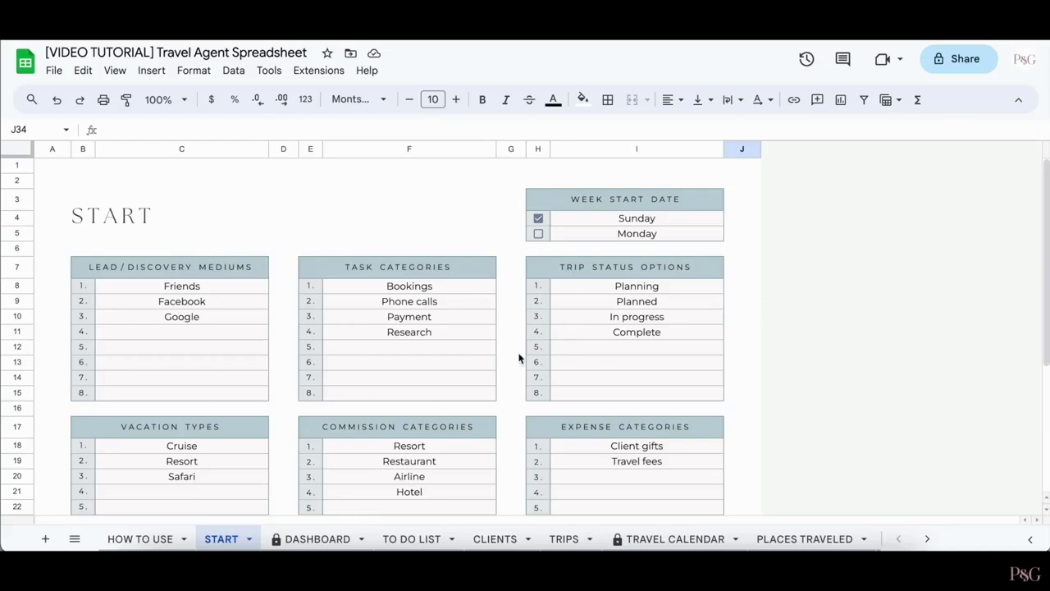
scroll(525, 360, "down", 5)
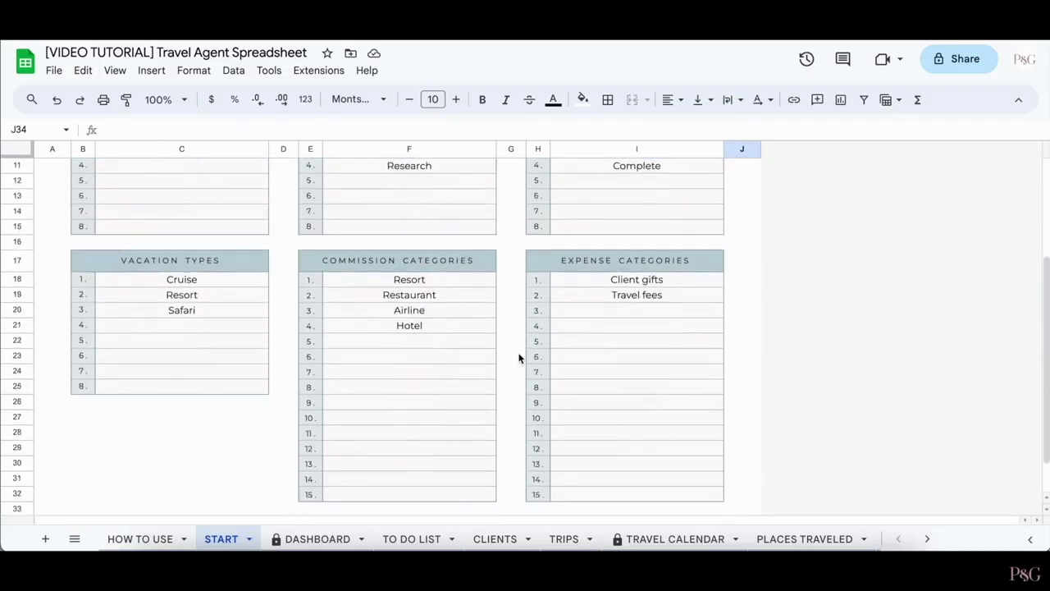
scroll(519, 357, "up", 2)
scroll(519, 357, "up", 2)
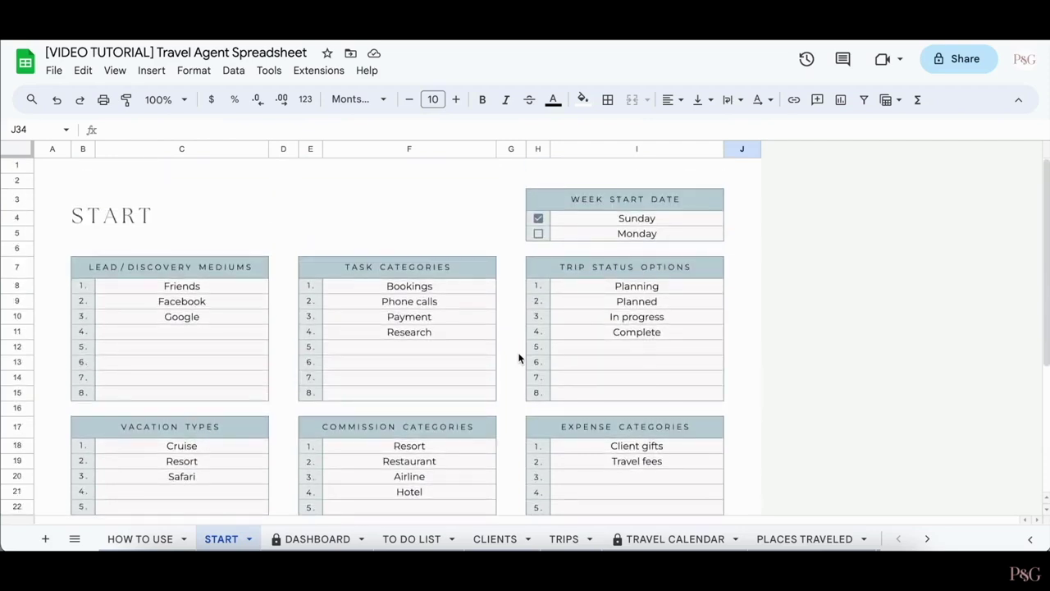
scroll(519, 358, "down", 7)
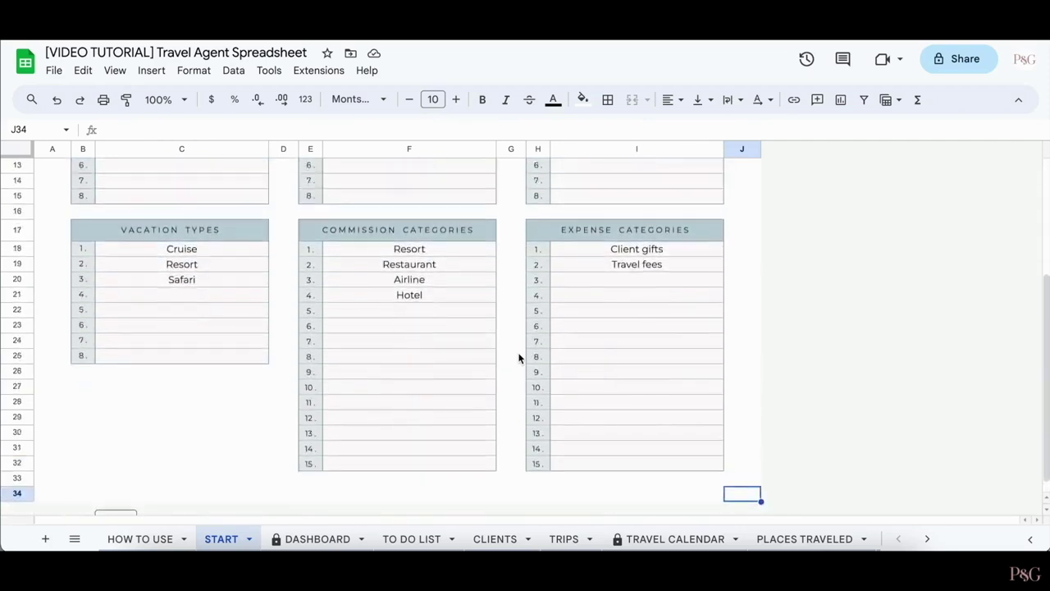
scroll(518, 358, "up", 5)
scroll(518, 358, "up", 1)
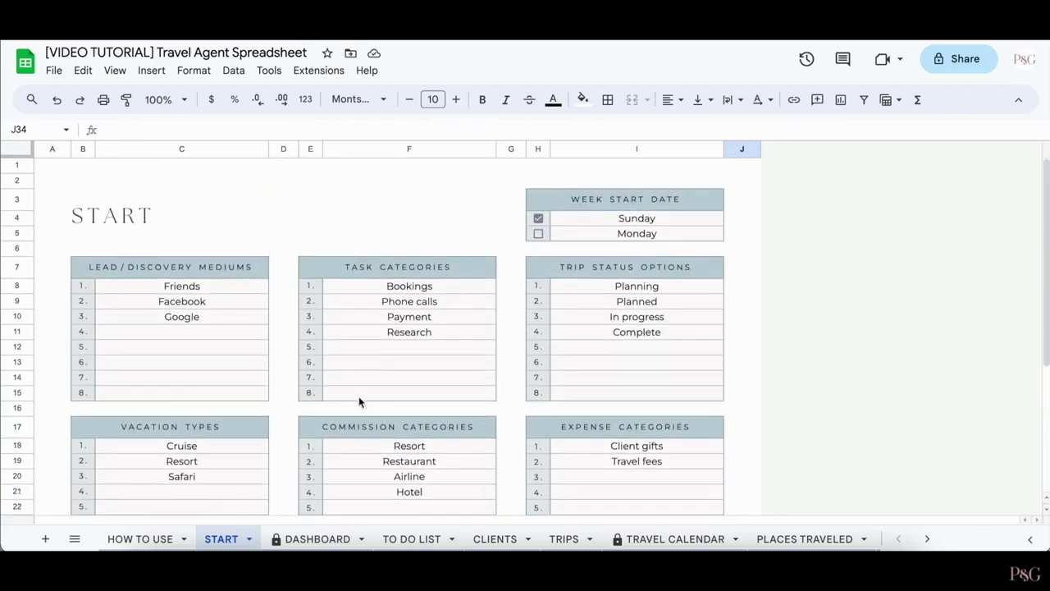
View the DASHBOARD sheet's all-time totals, stats, trip charts and travel maps.
left_click(309, 539)
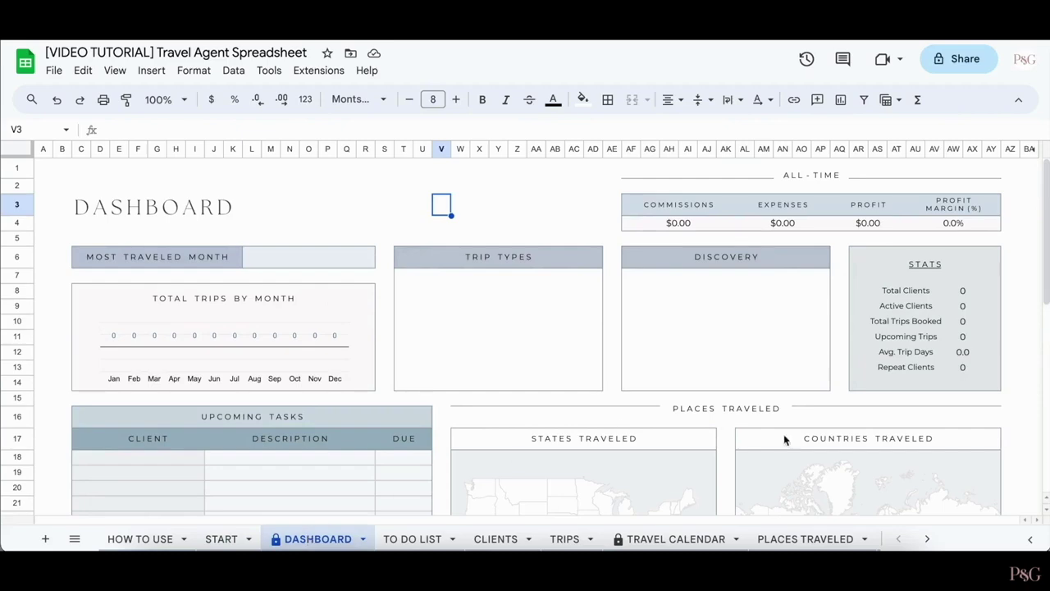
scroll(832, 447, "down", 8)
scroll(832, 447, "down", 2)
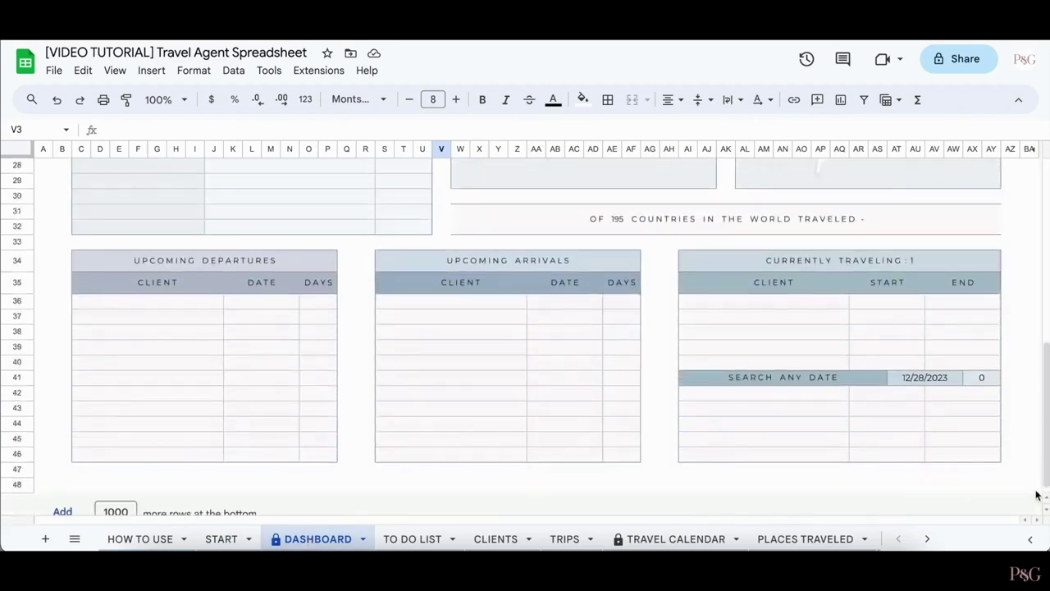
left_click(1027, 485)
scroll(1015, 452, "up", 15)
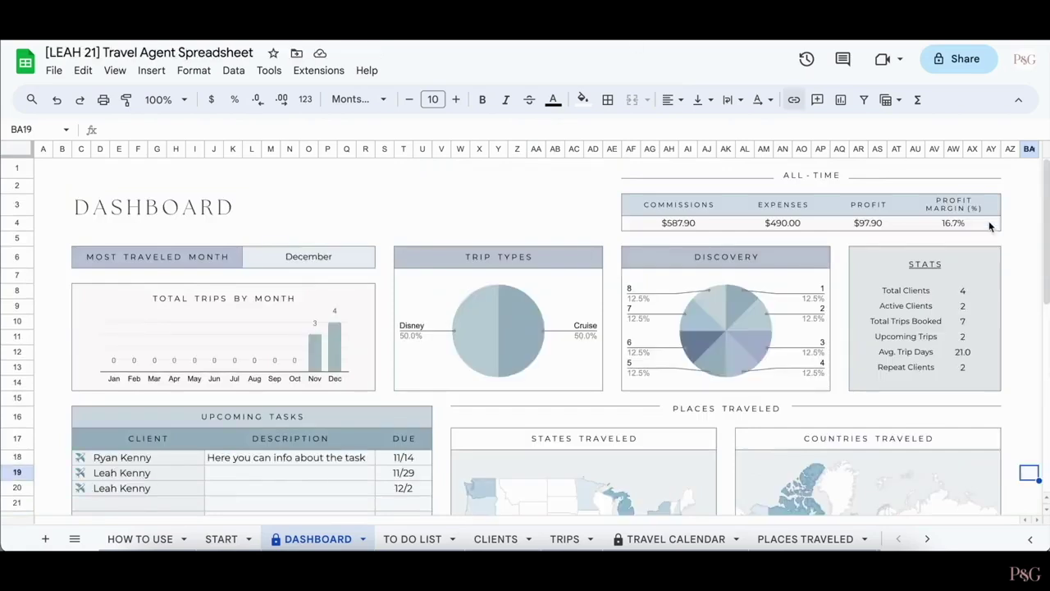
scroll(1029, 421, "down", 5)
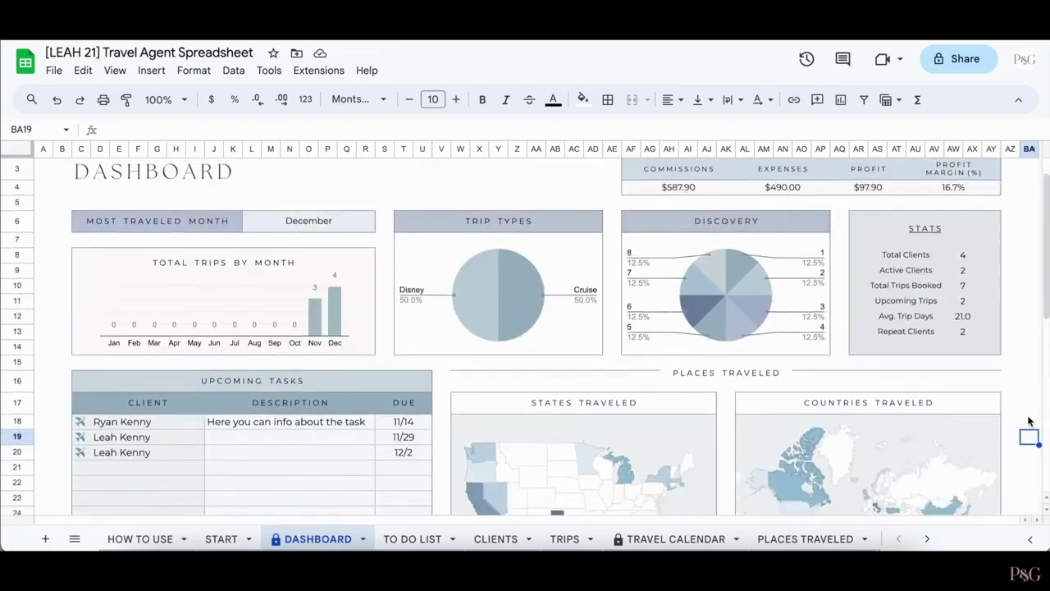
scroll(1029, 420, "down", 6)
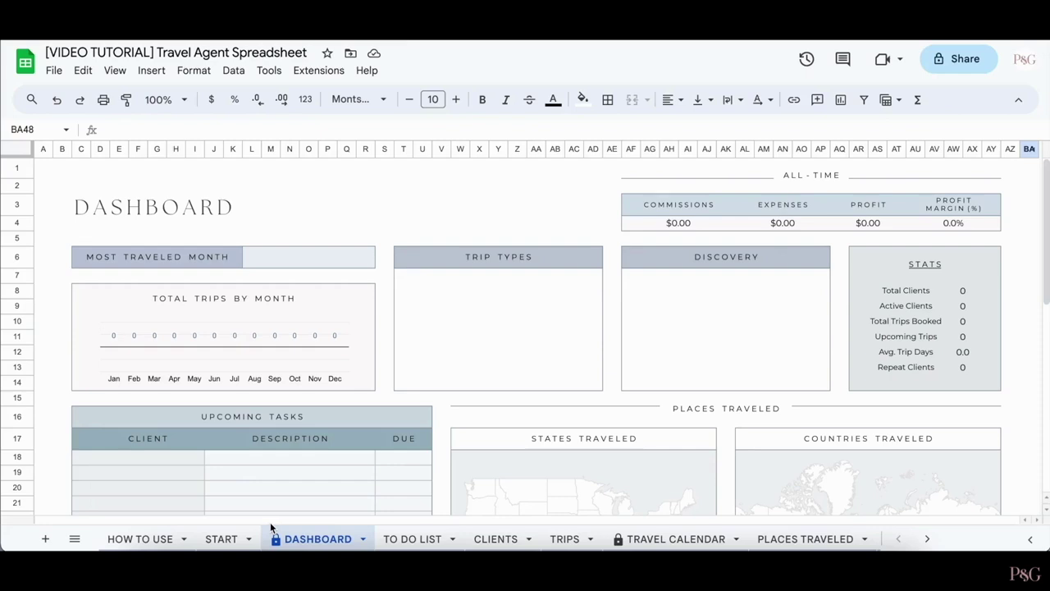
double_click(694, 227)
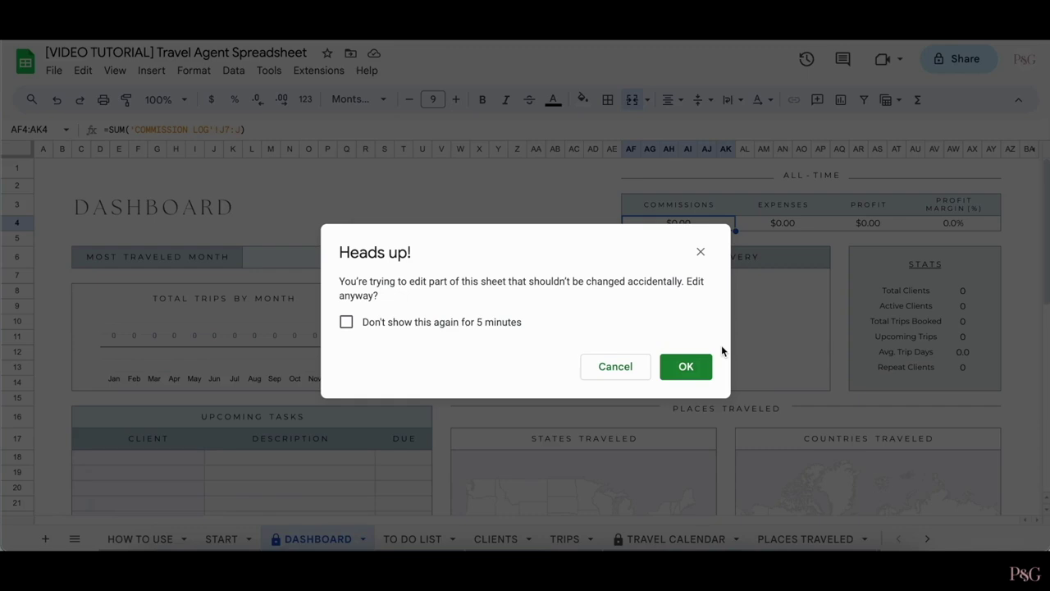
left_click(624, 368)
left_click(480, 223)
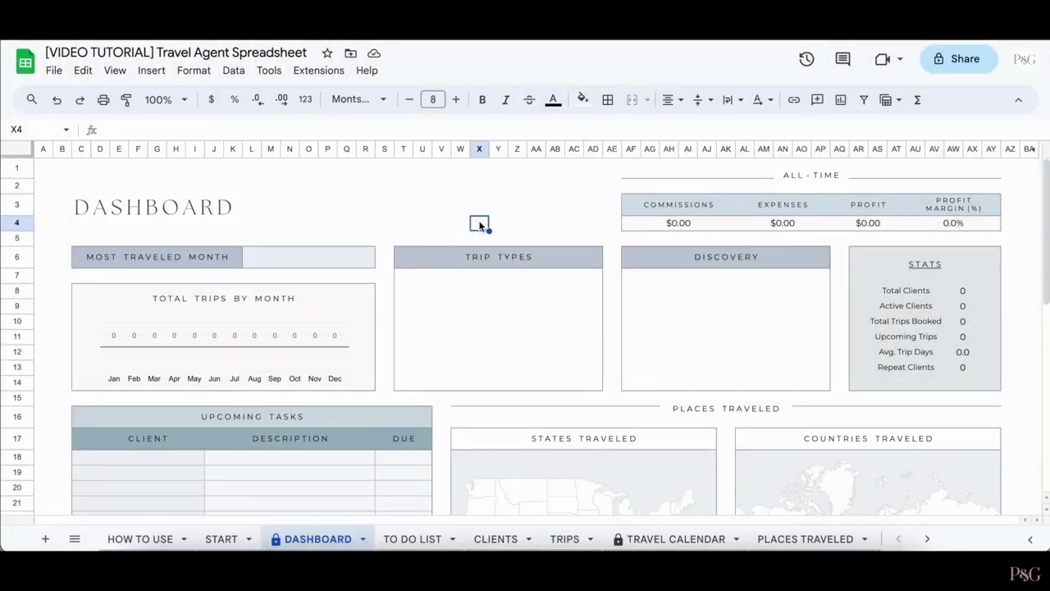
scroll(896, 311, "down", 5)
scroll(896, 315, "down", 3)
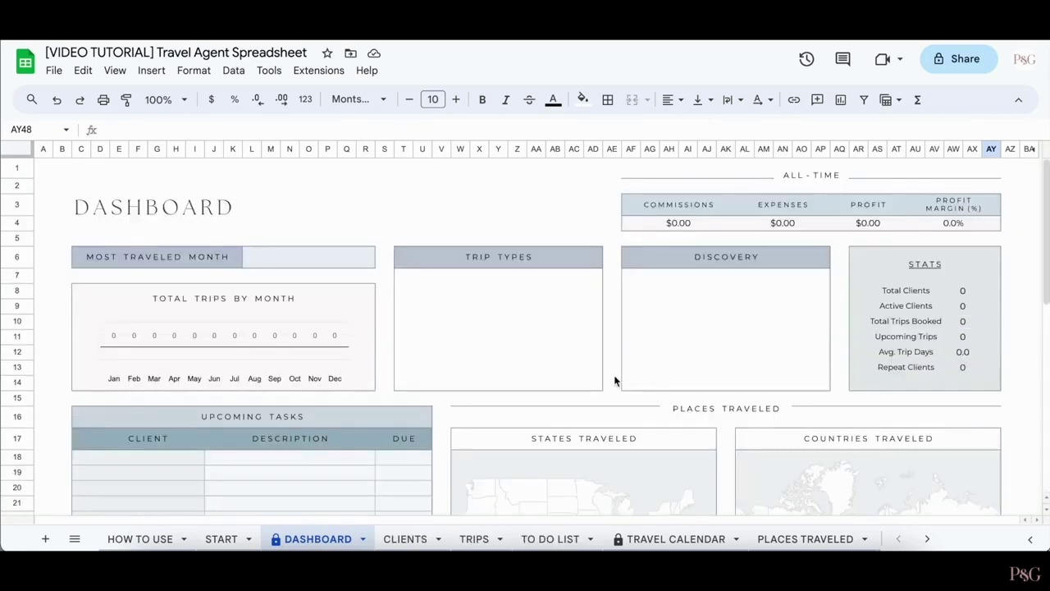
Switch to the CLIENTS sheet.
left_click(405, 538)
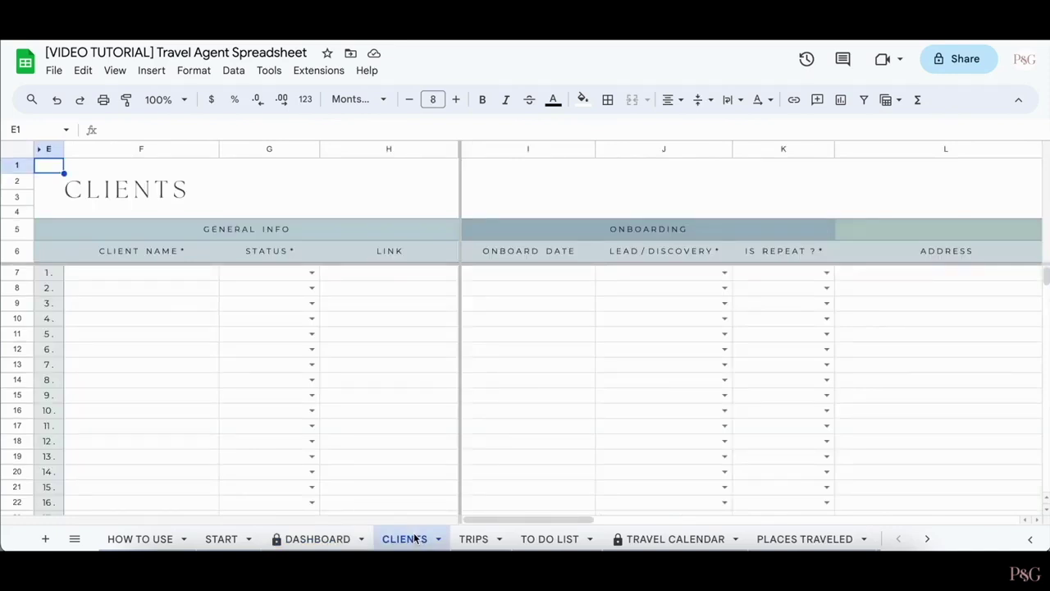
Enter the first sample client's full name in the Client Name column.
left_click(181, 282)
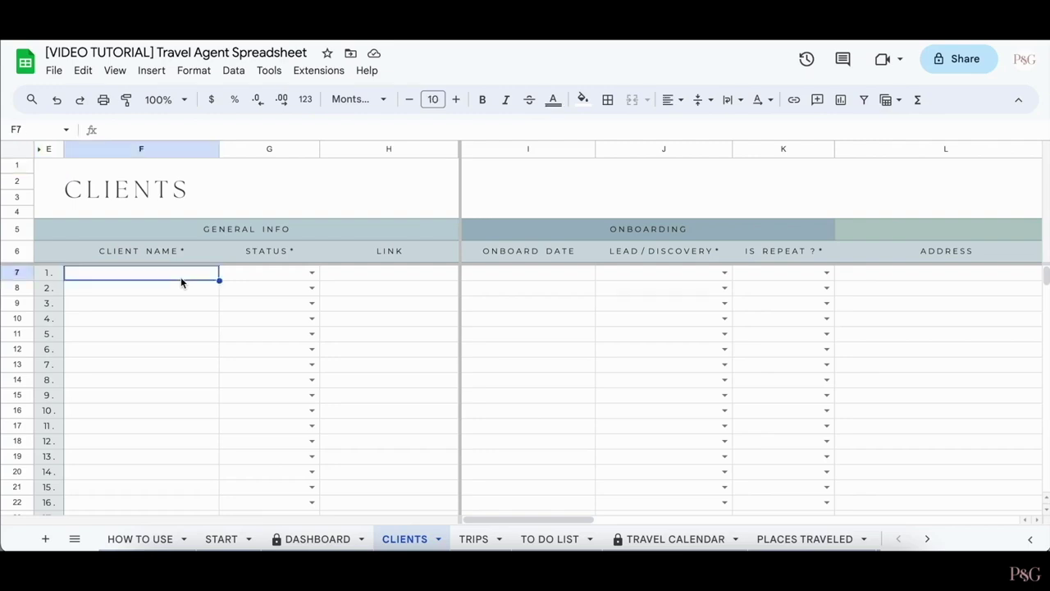
type("Leah Marie")
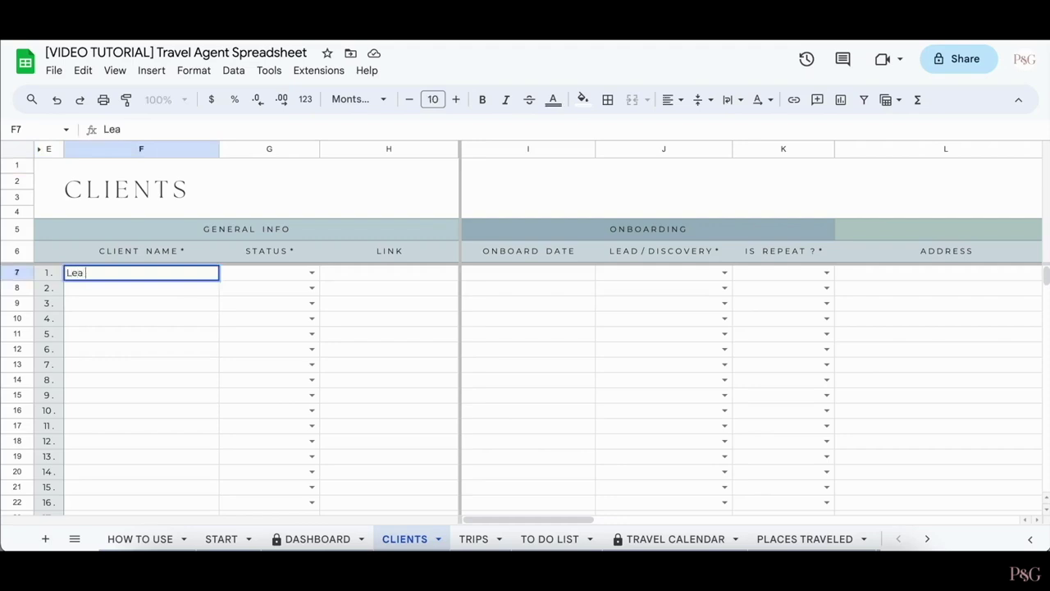
left_click(191, 332)
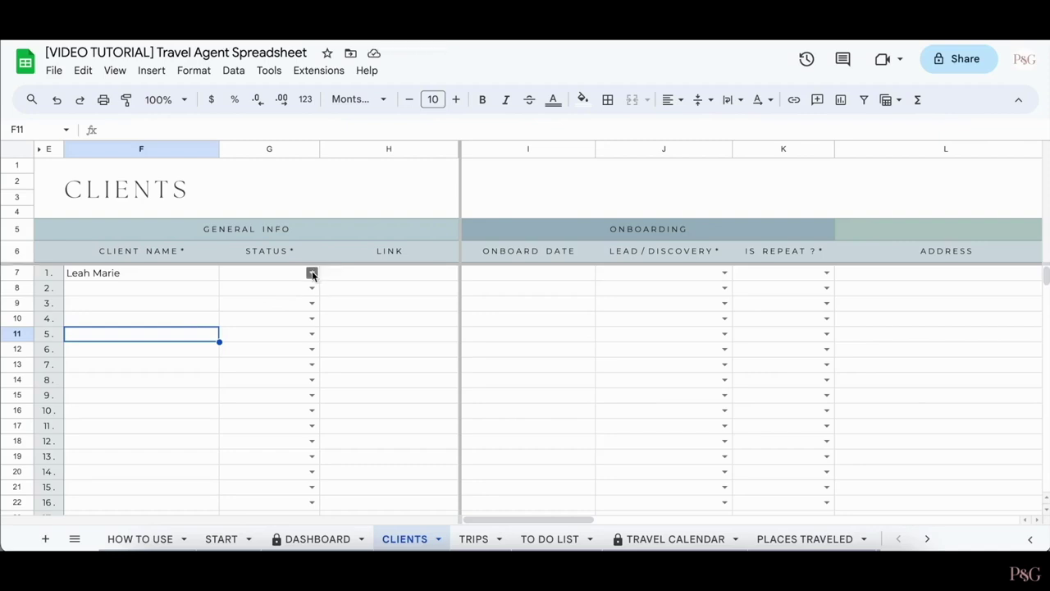
Set the first client's status to Inactive and the second client's to Active.
left_click(312, 274)
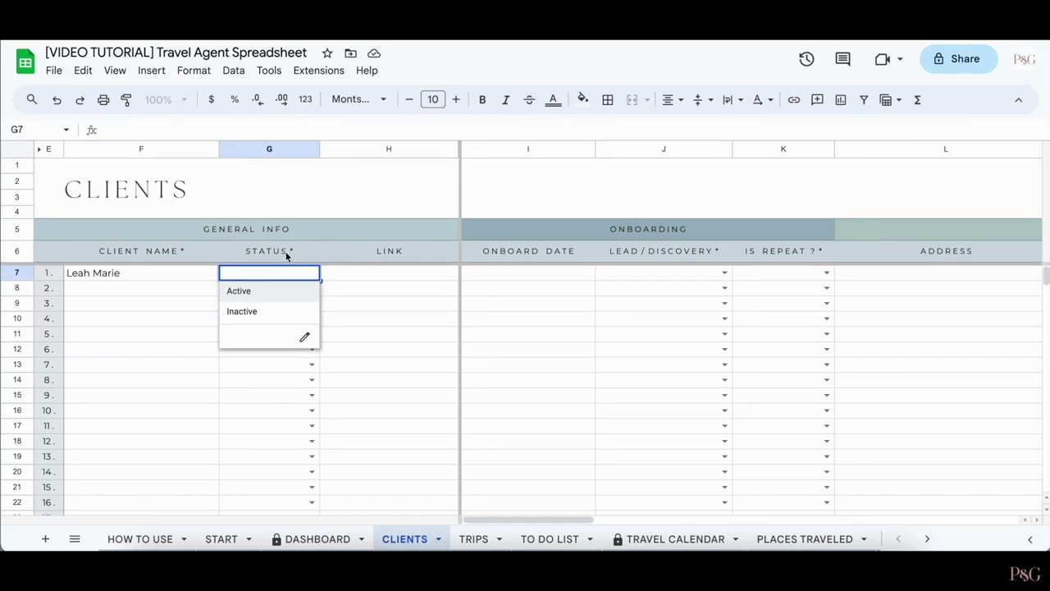
left_click(259, 311)
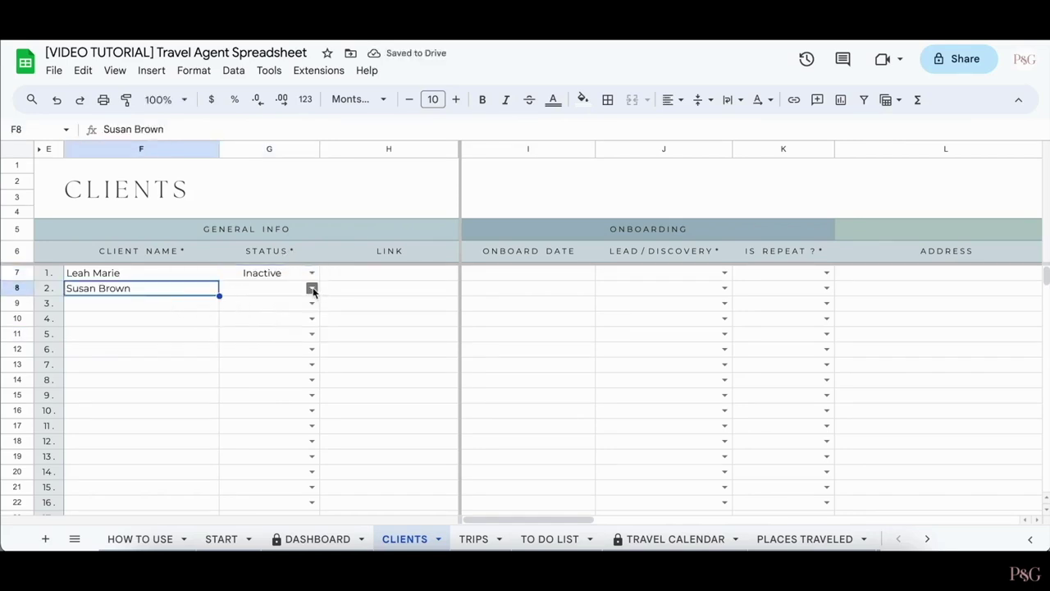
left_click(312, 288)
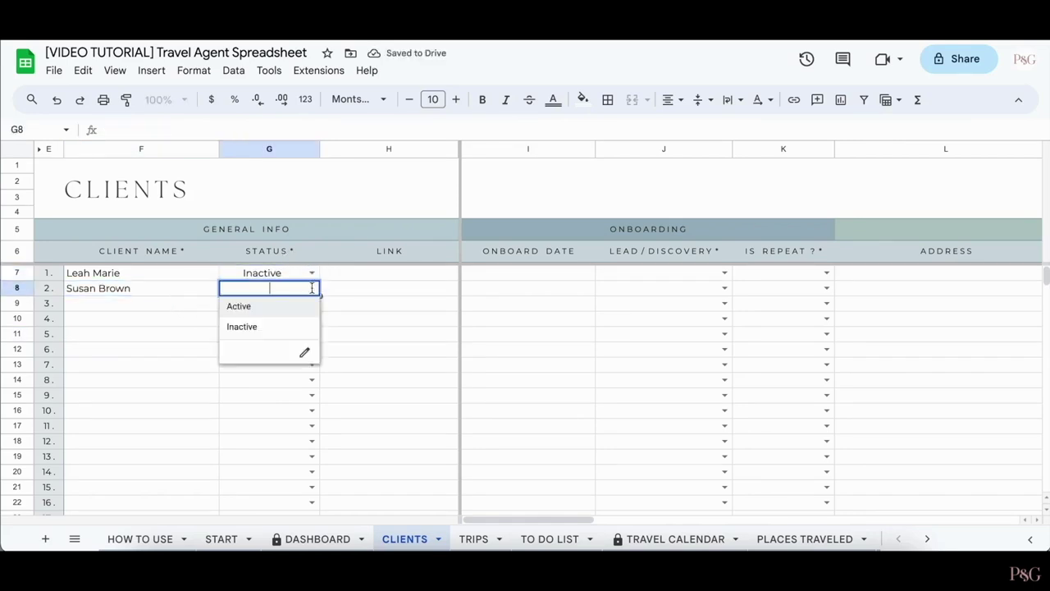
left_click(296, 311)
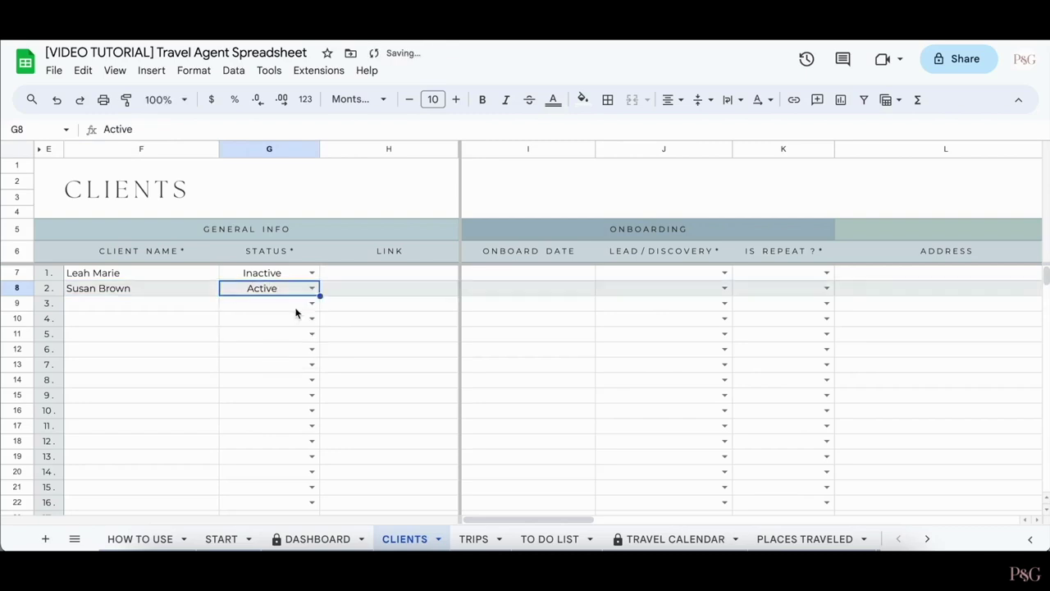
left_click(202, 333)
scroll(201, 334, "down", 1)
scroll(201, 334, "up", 1)
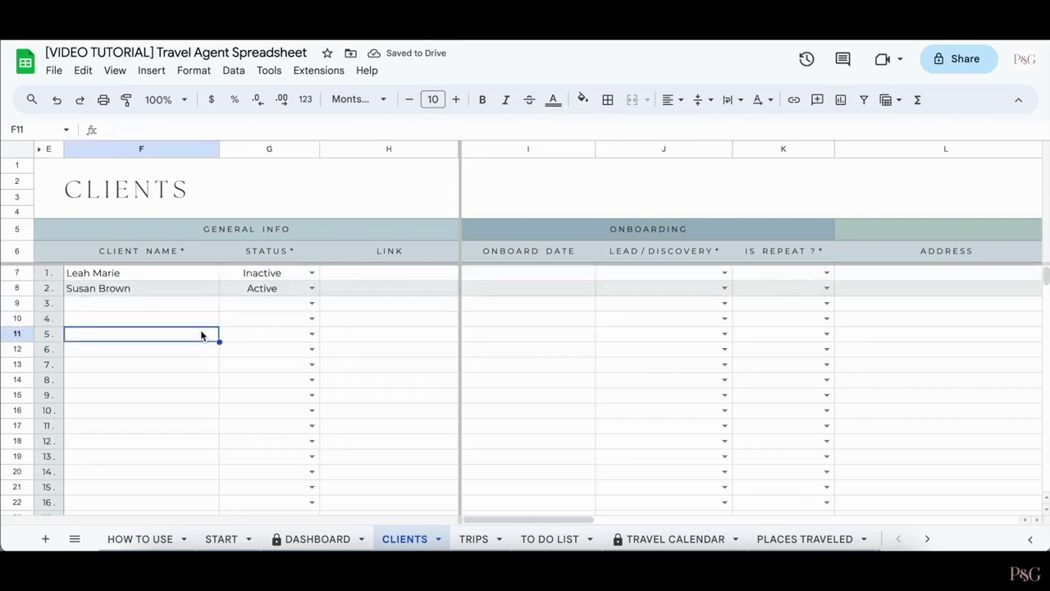
Enter onboard dates 12/19/2023 and 11/13/2023 for the two clients.
double_click(506, 274)
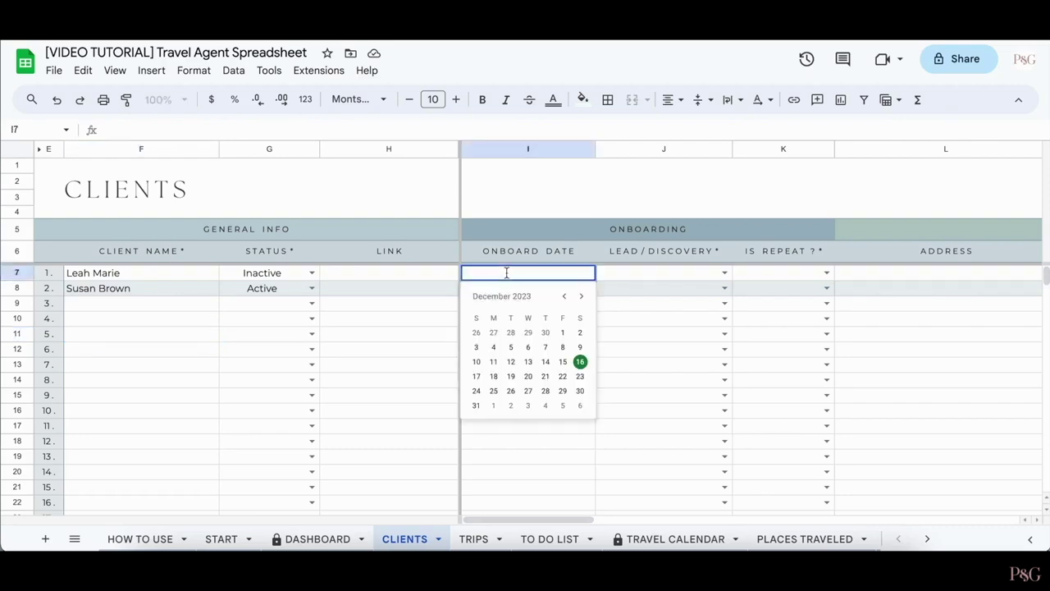
left_click(512, 380)
left_click(543, 292)
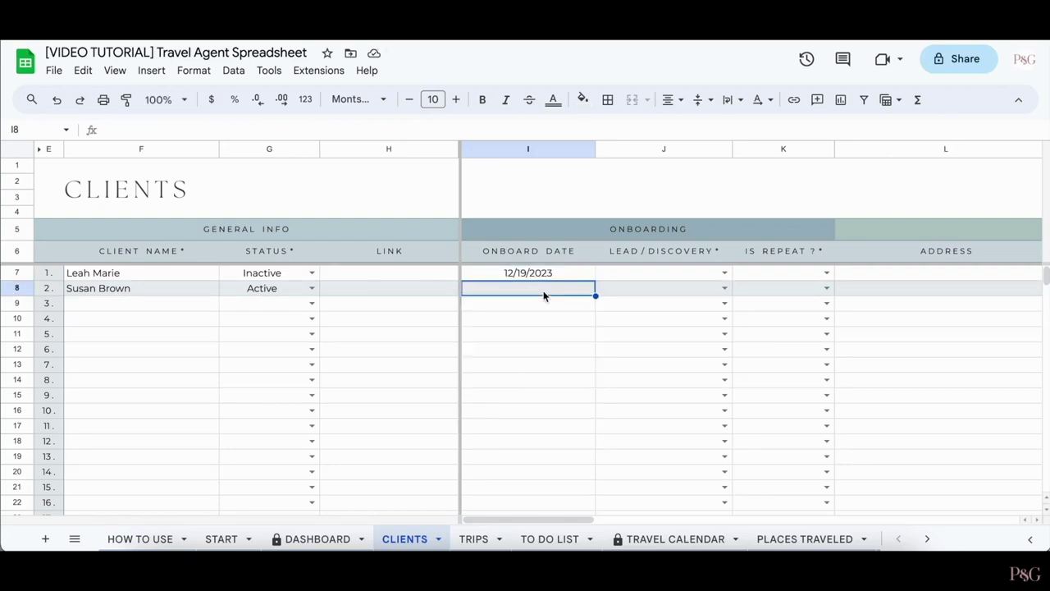
type("11/13")
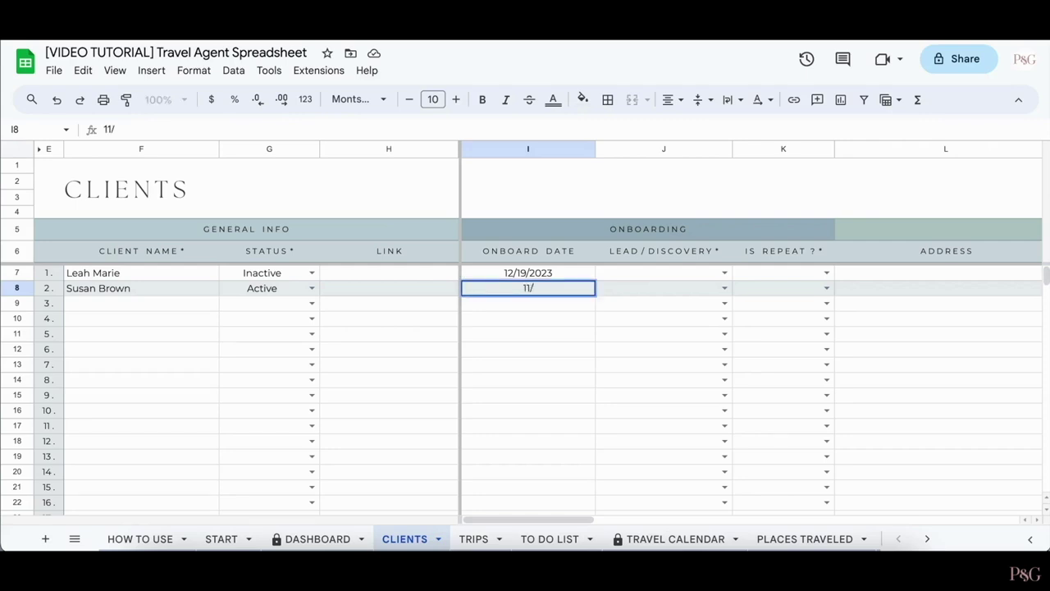
type("/2023")
key("Return")
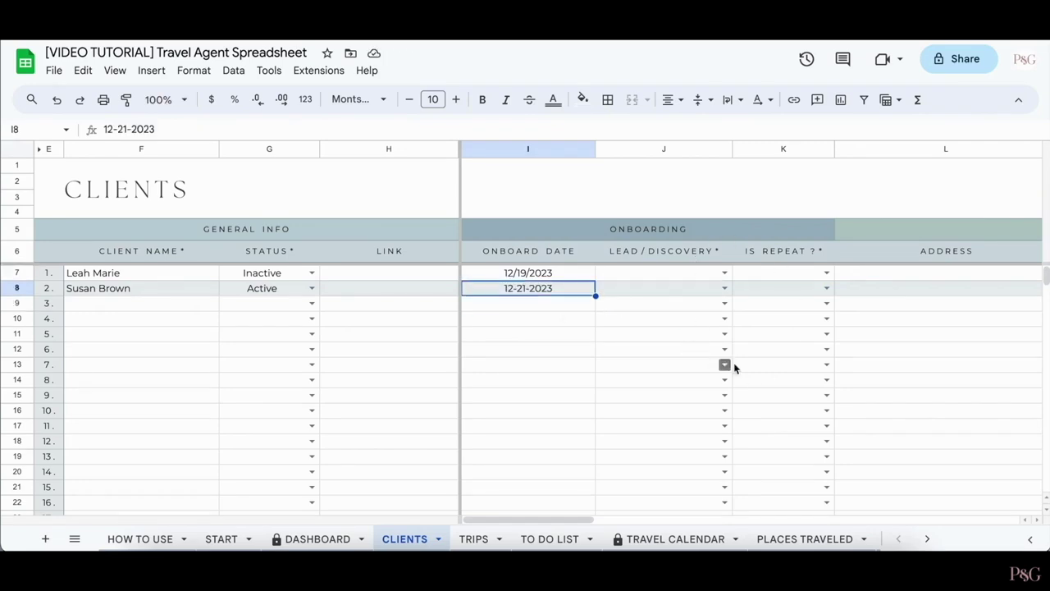
Set the discovery sources to Friends for the first client and Facebook for the second.
left_click(726, 273)
left_click(675, 292)
left_click(724, 288)
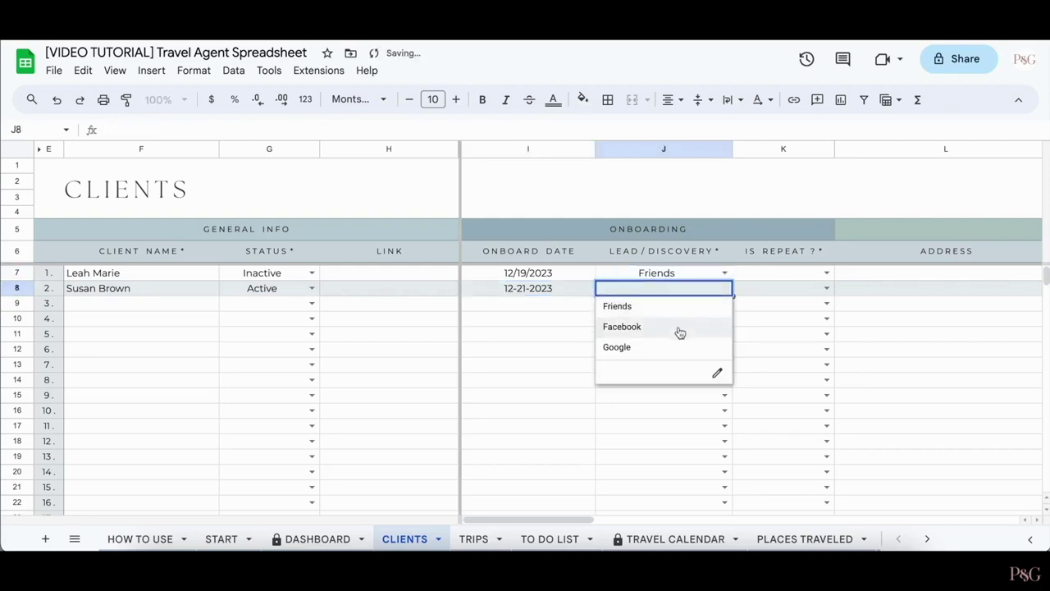
left_click(674, 328)
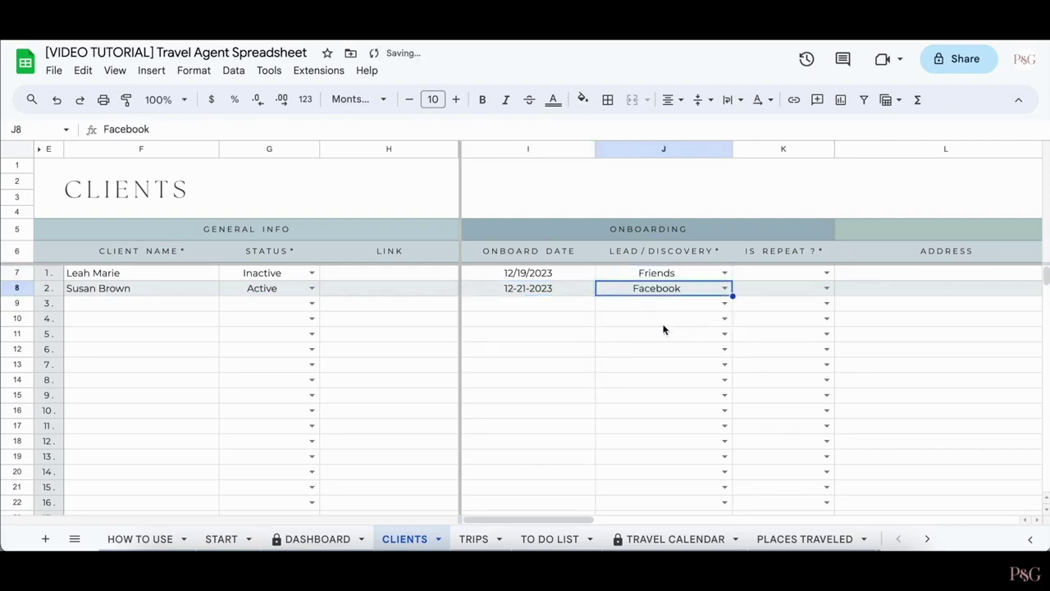
left_click(562, 334)
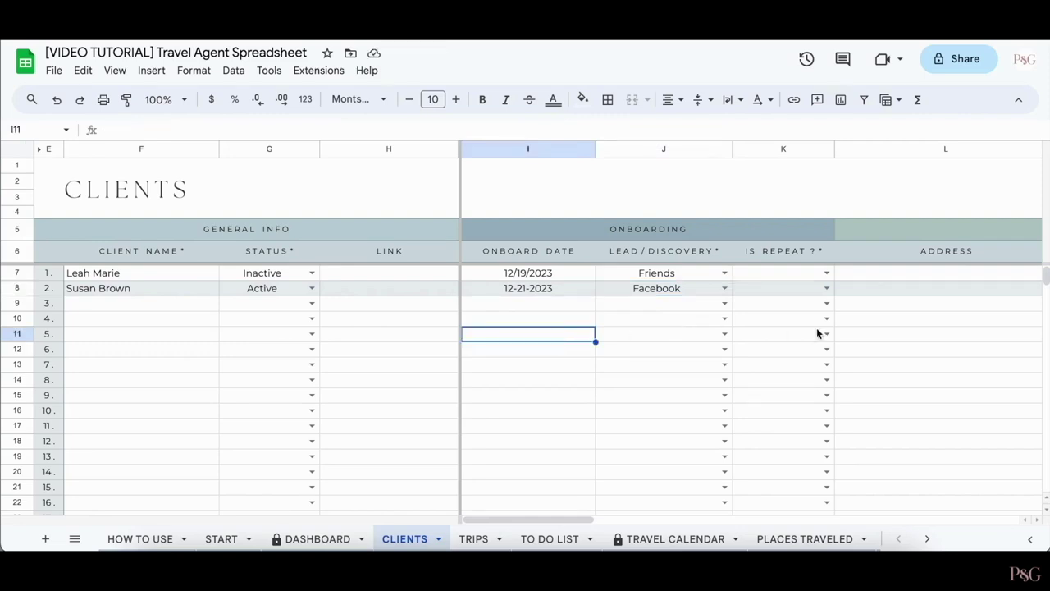
Set IS REPEAT? to Yes for both clients.
left_click(827, 273)
left_click(805, 291)
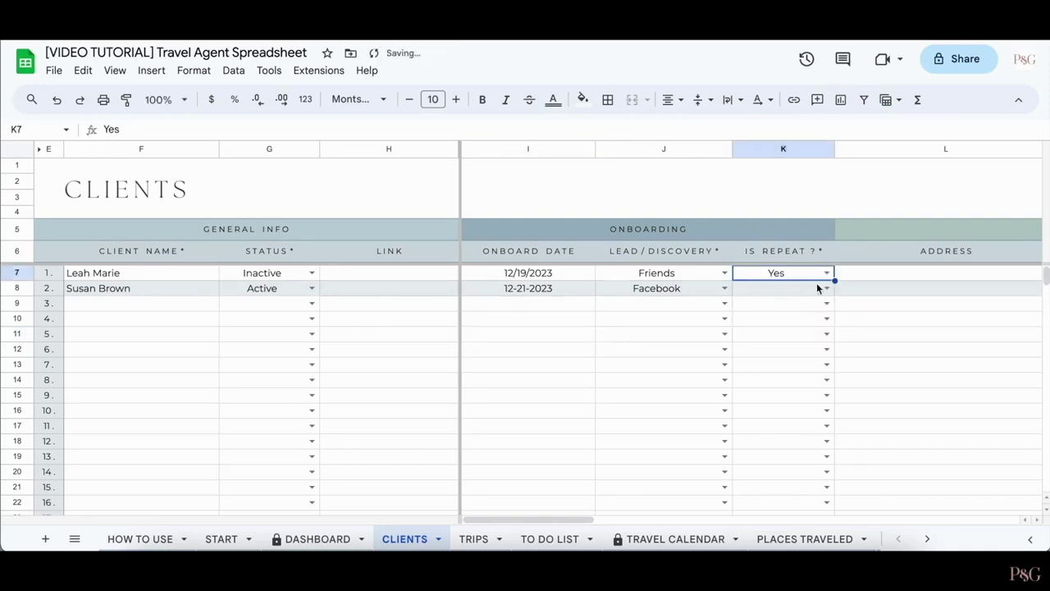
left_click(827, 289)
left_click(776, 325)
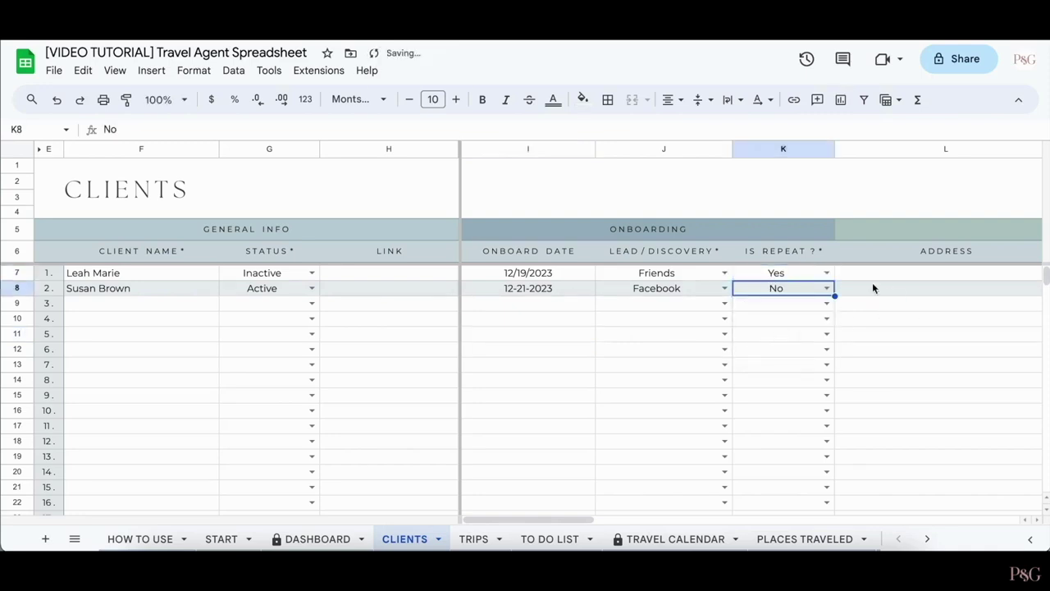
left_click(827, 289)
left_click(782, 310)
left_click(680, 352)
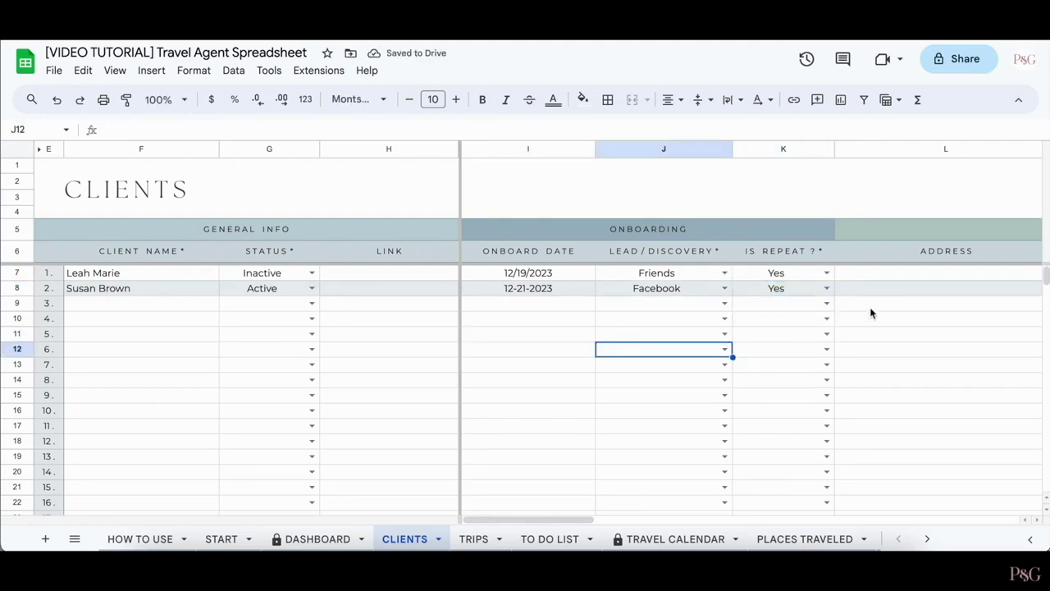
scroll(870, 311, "right", 5)
scroll(872, 310, "left", 3)
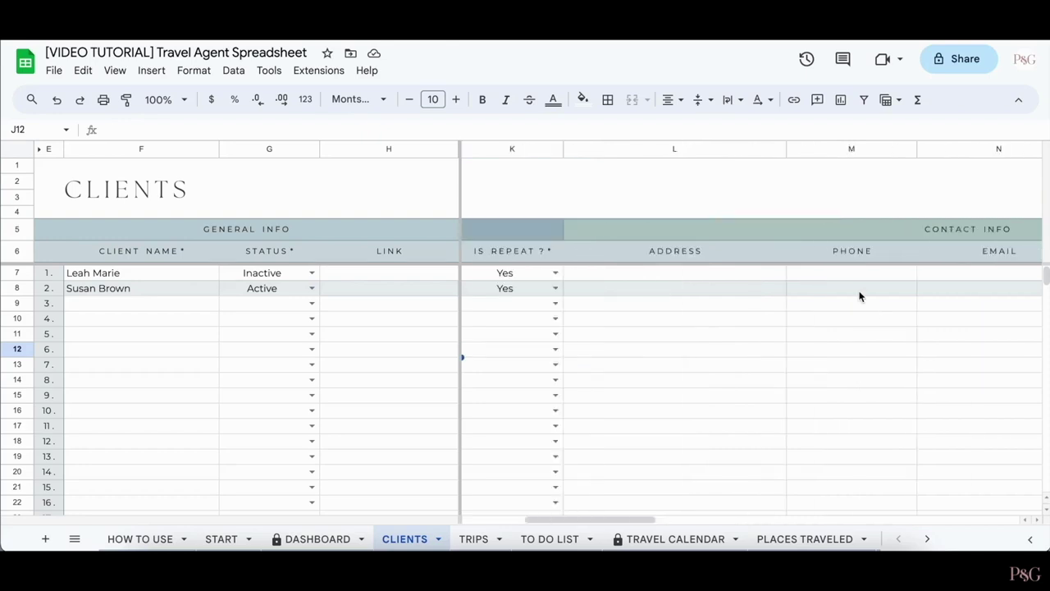
scroll(862, 297, "right", 3)
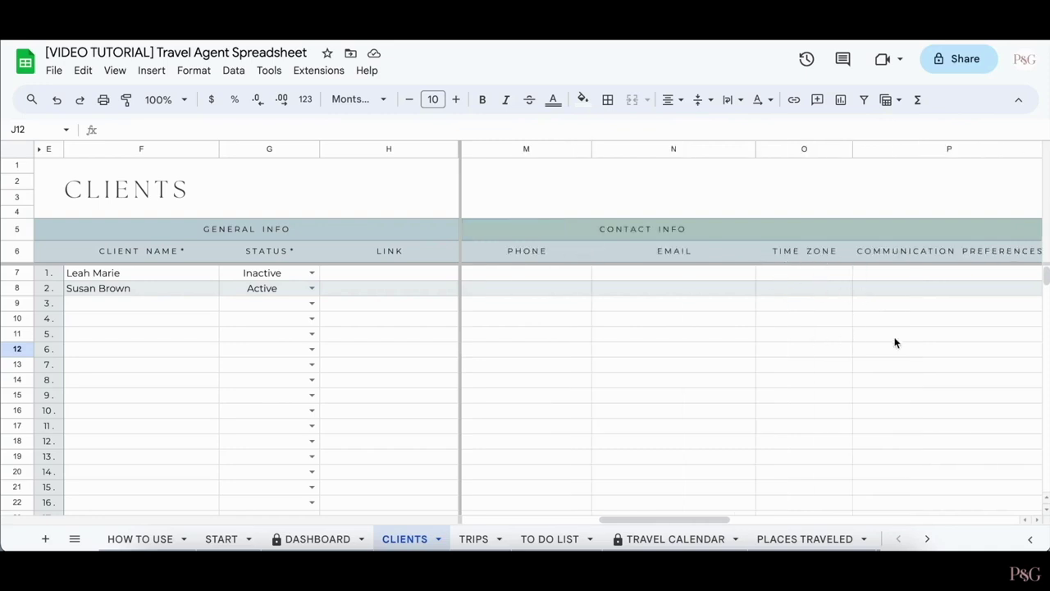
scroll(893, 343, "right", 2)
scroll(851, 375, "right", 3)
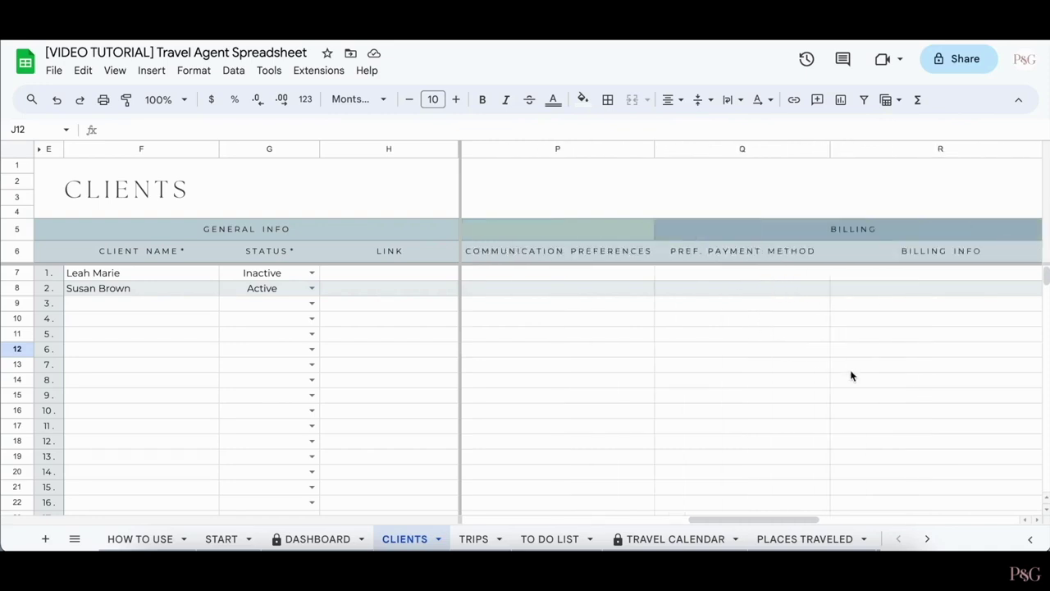
scroll(851, 375, "left", 1)
scroll(937, 262, "right", 4)
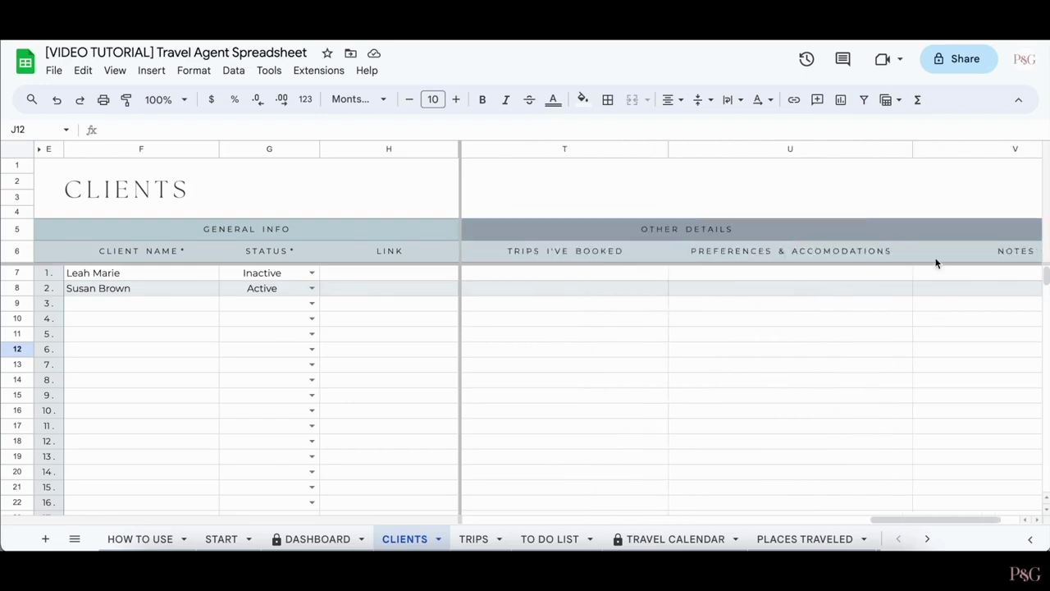
scroll(730, 276, "left", 1)
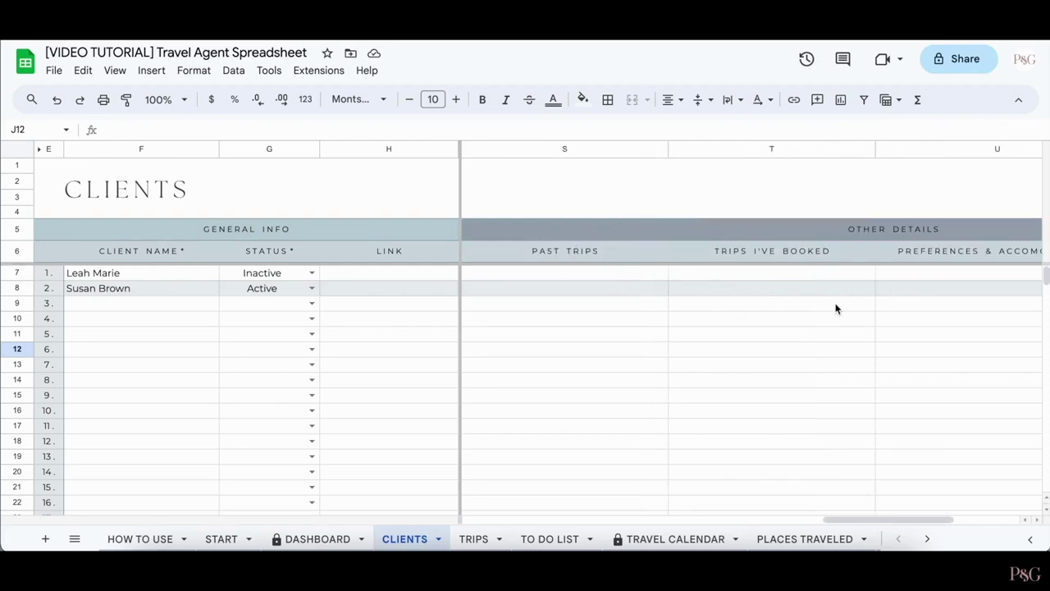
scroll(836, 308, "right", 2)
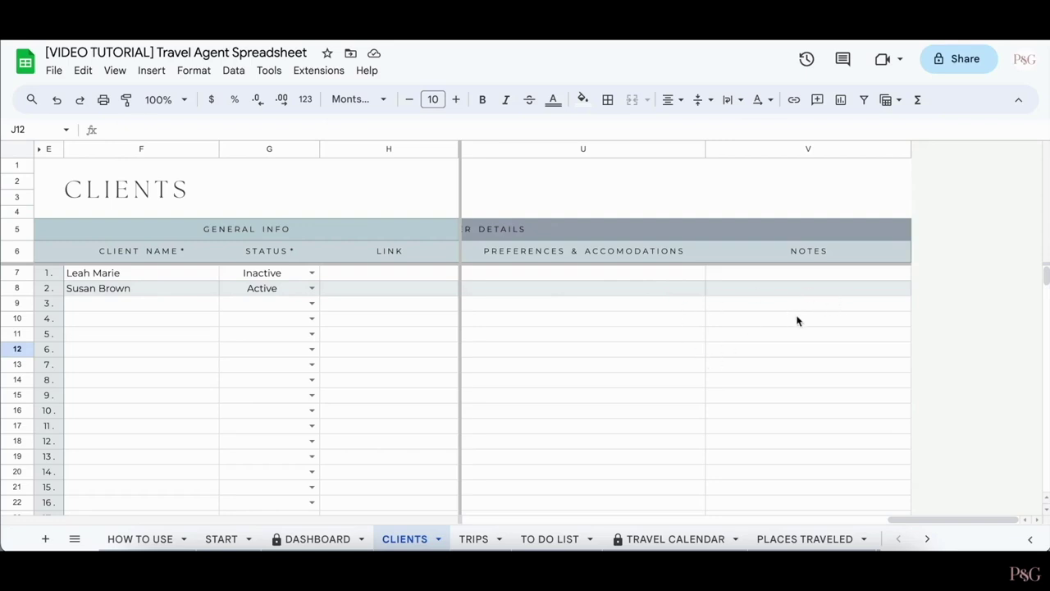
scroll(553, 331, "left", 5)
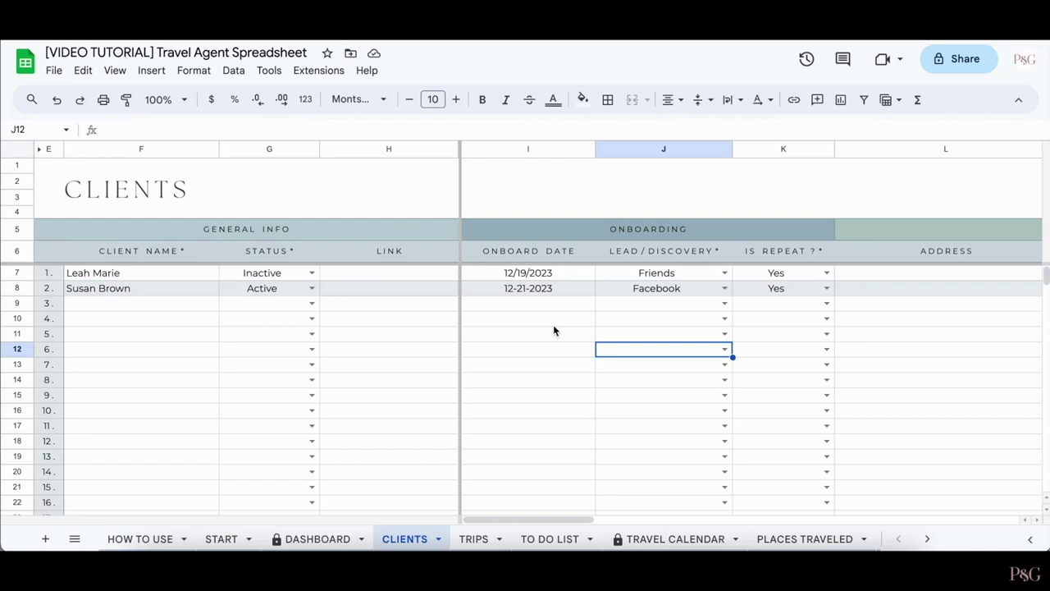
Open the TRIPS sheet and cancel the edit of the protected LINK column at the warning.
left_click(474, 539)
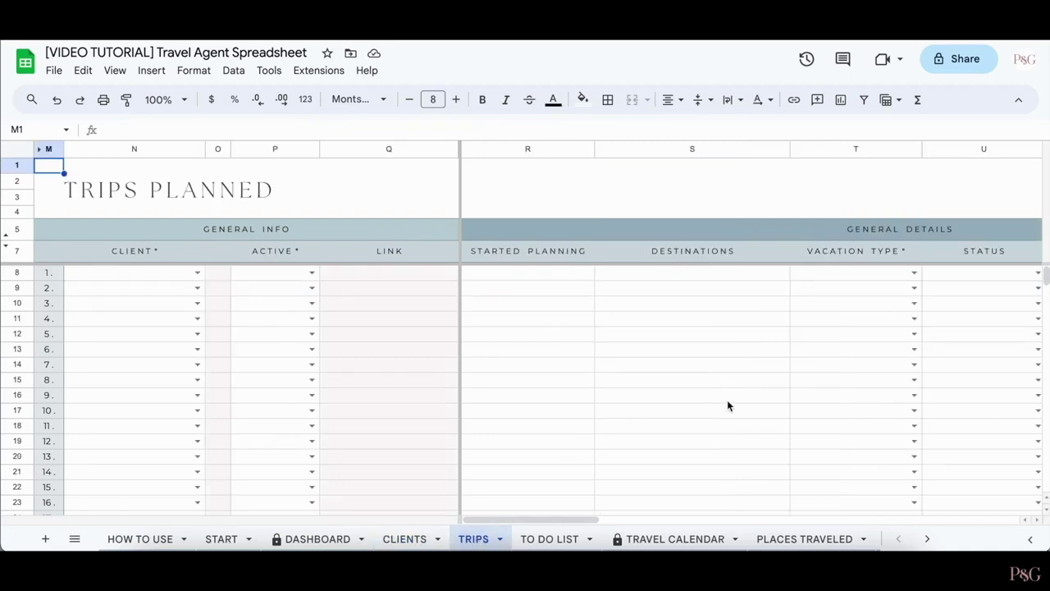
left_click(748, 411)
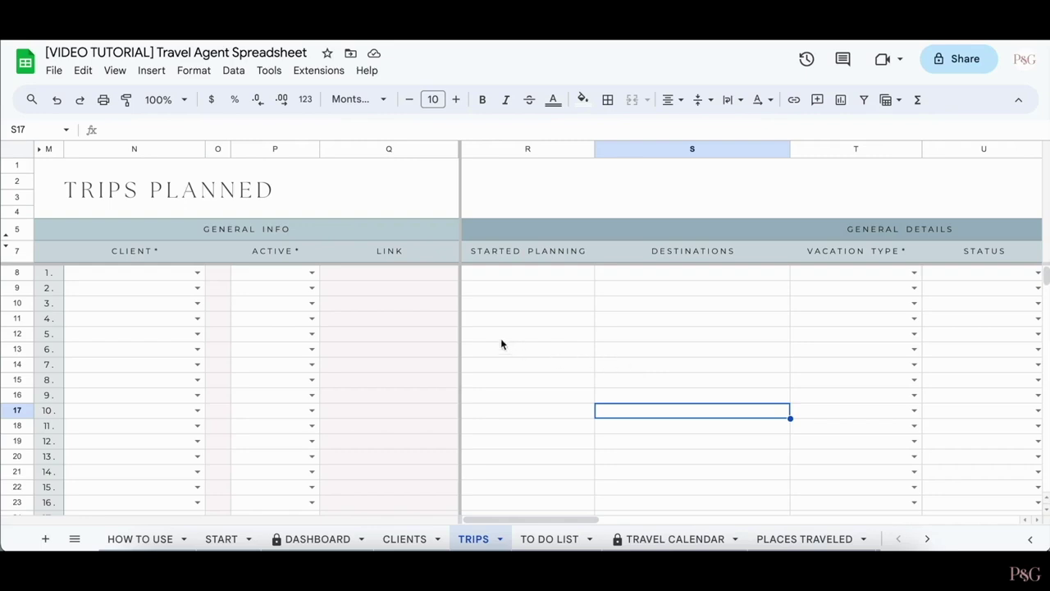
left_click(424, 295)
type("Rise")
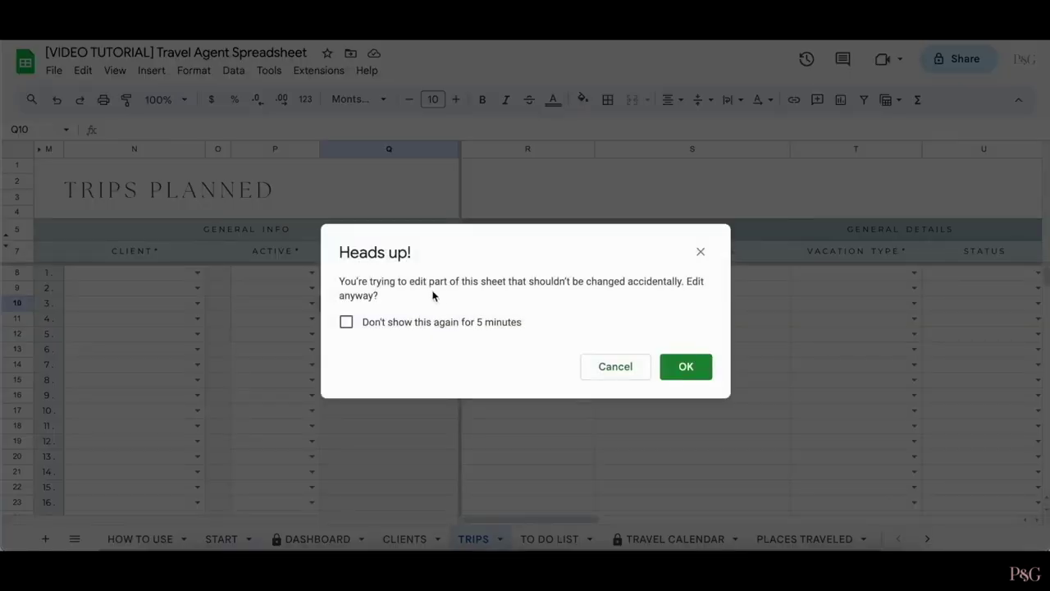
left_click(596, 366)
left_click(593, 365)
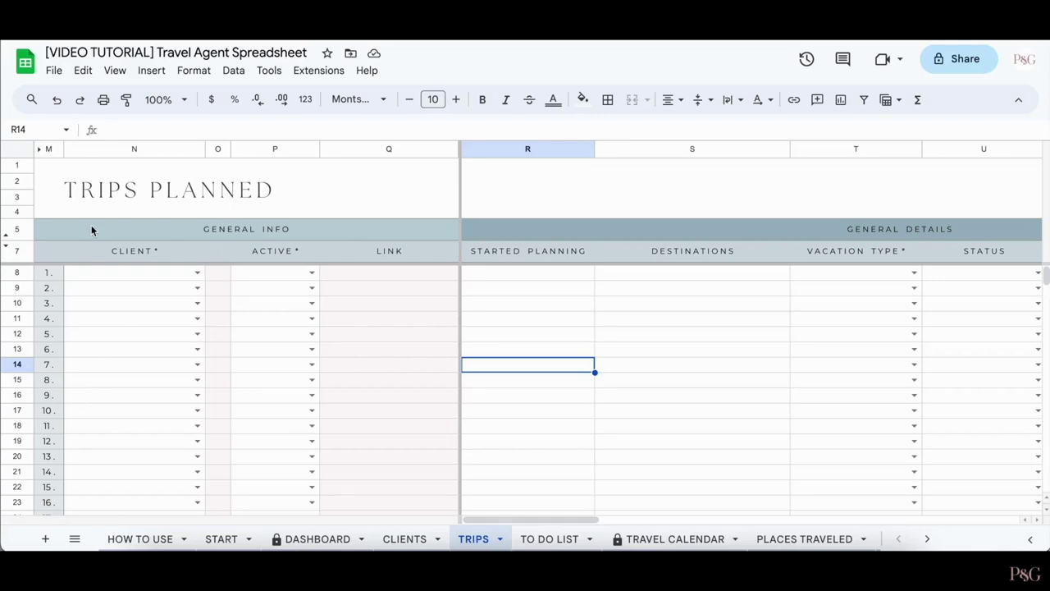
Fill the first trip's Client cell by accepting the autocomplete suggestion for an existing client.
left_click(180, 273)
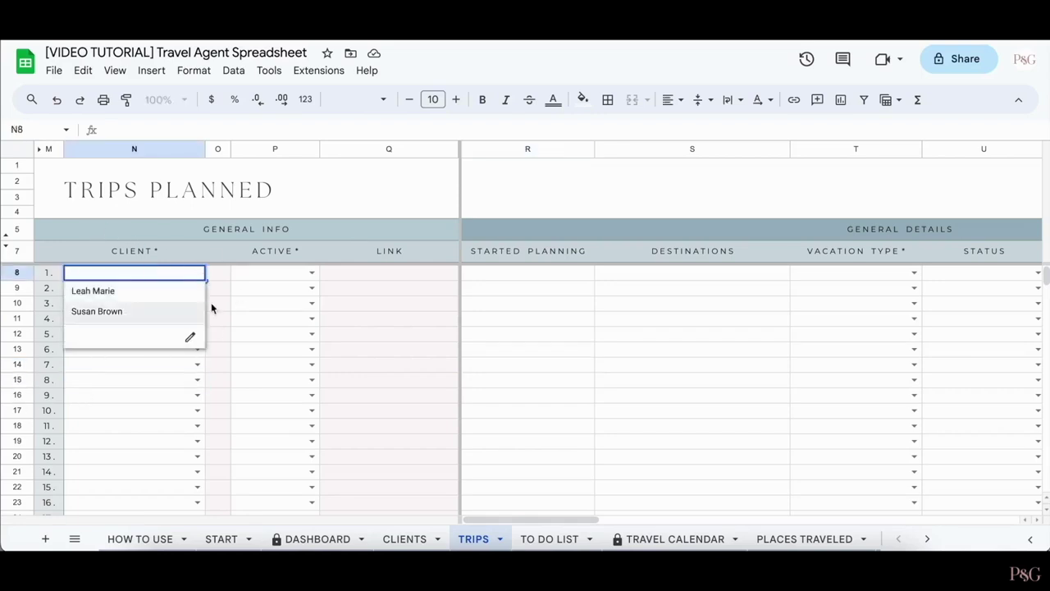
left_click(153, 367)
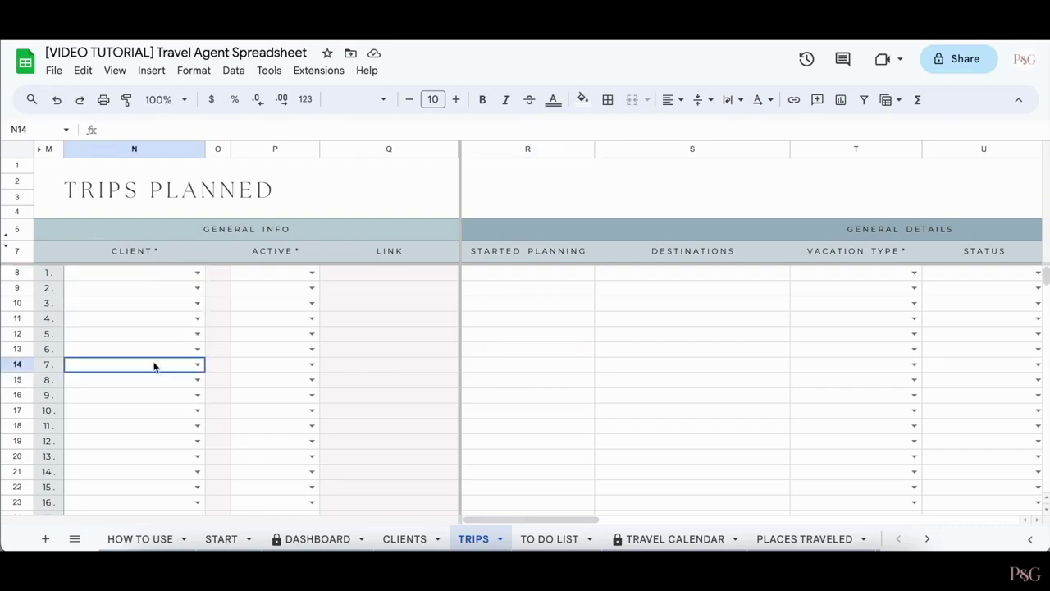
left_click(145, 278)
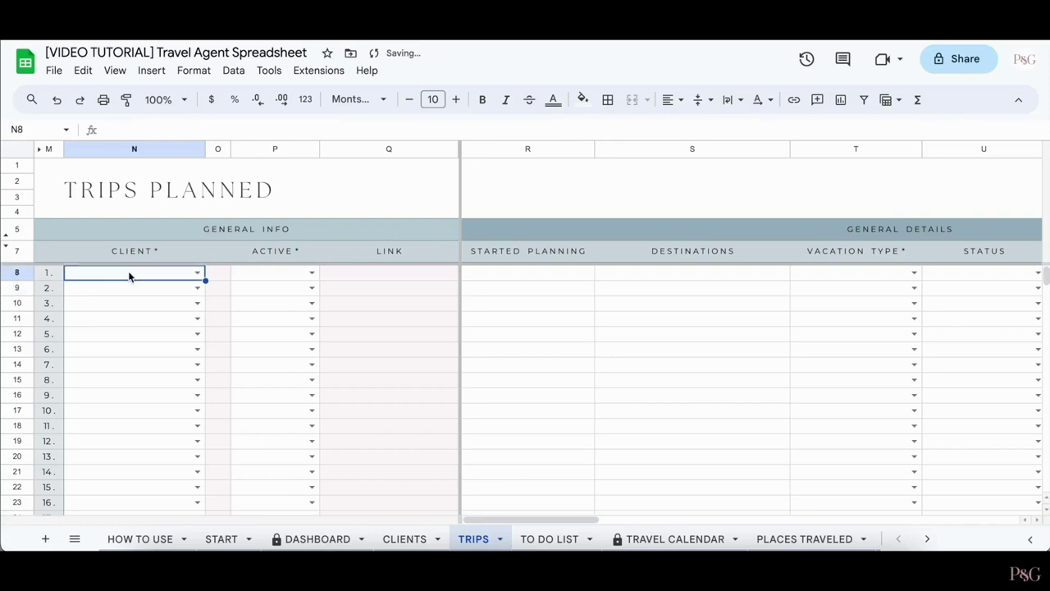
type("Sus")
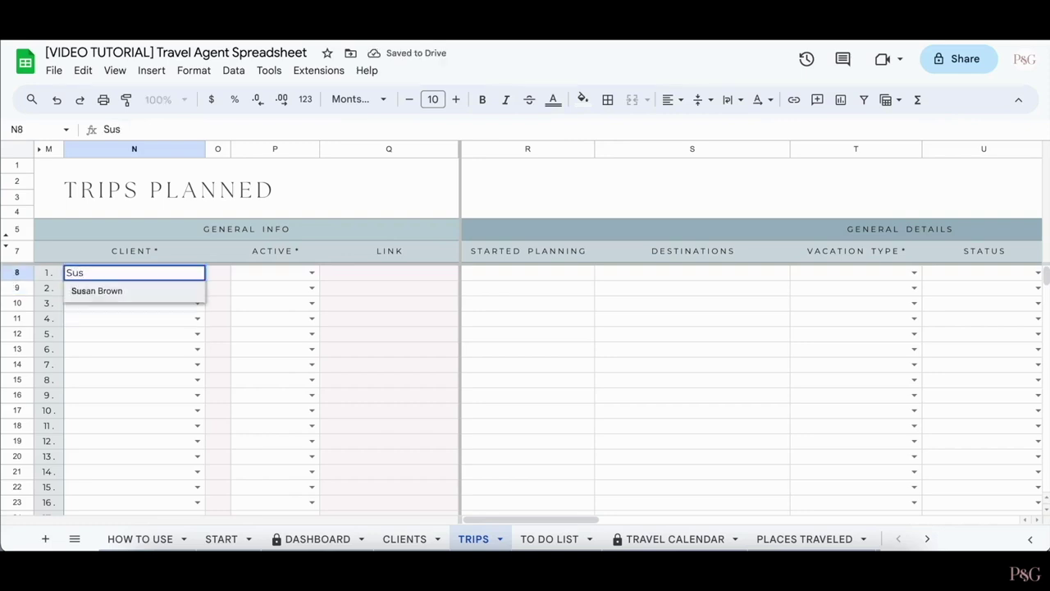
left_click(147, 288)
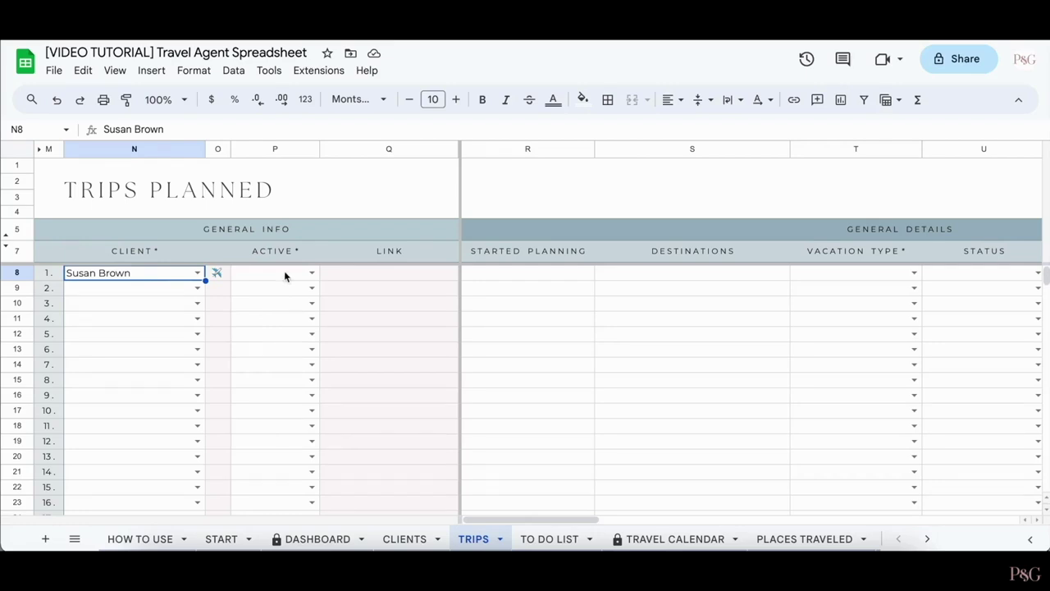
Follow the first trip's client link to the client's record on the CLIENTS sheet.
left_click(220, 278)
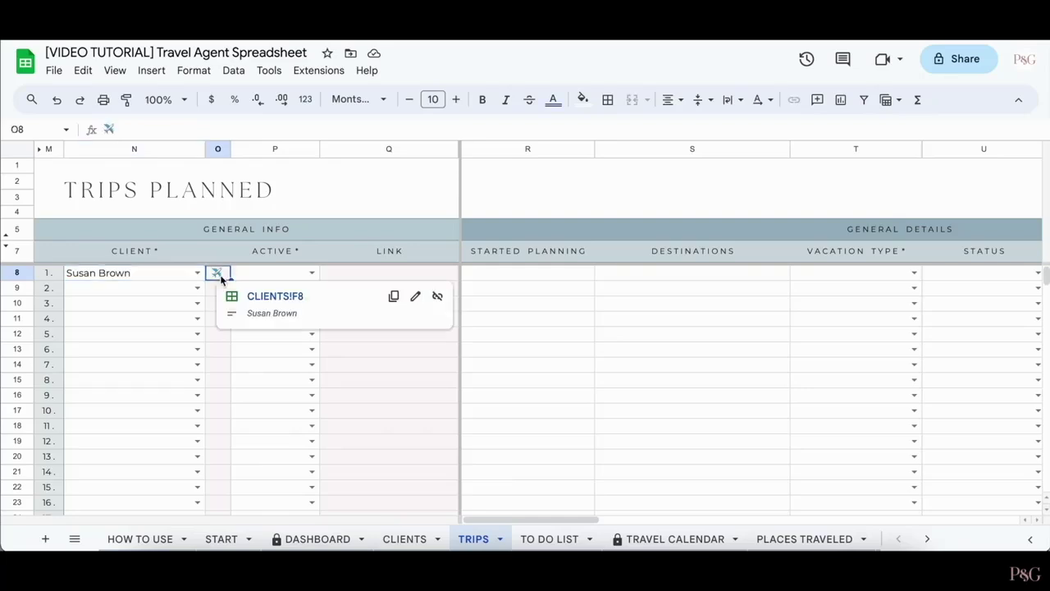
left_click(257, 293)
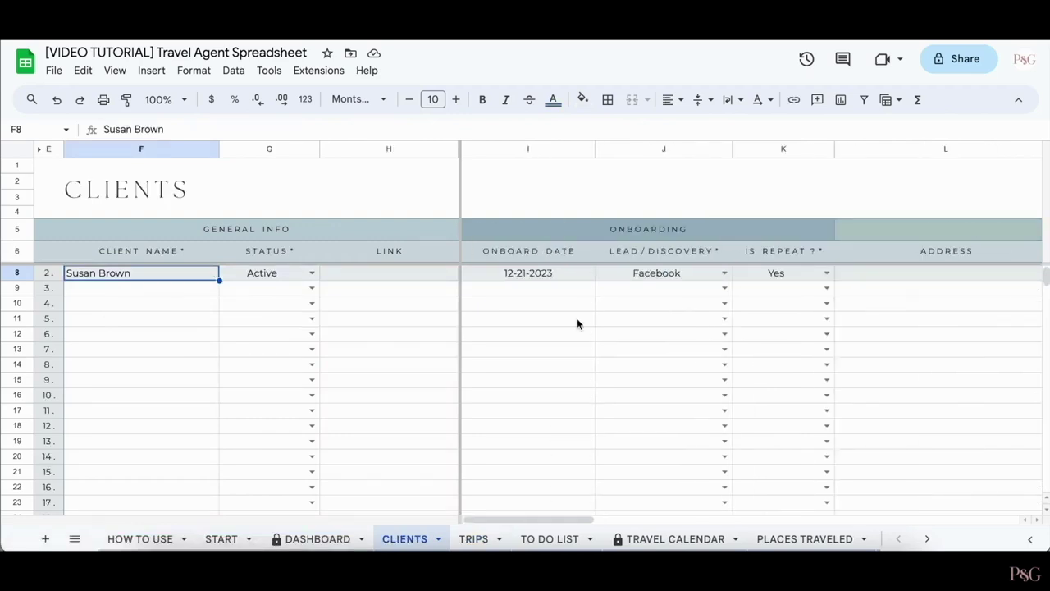
scroll(577, 318, "right", 10)
scroll(577, 317, "up", 1)
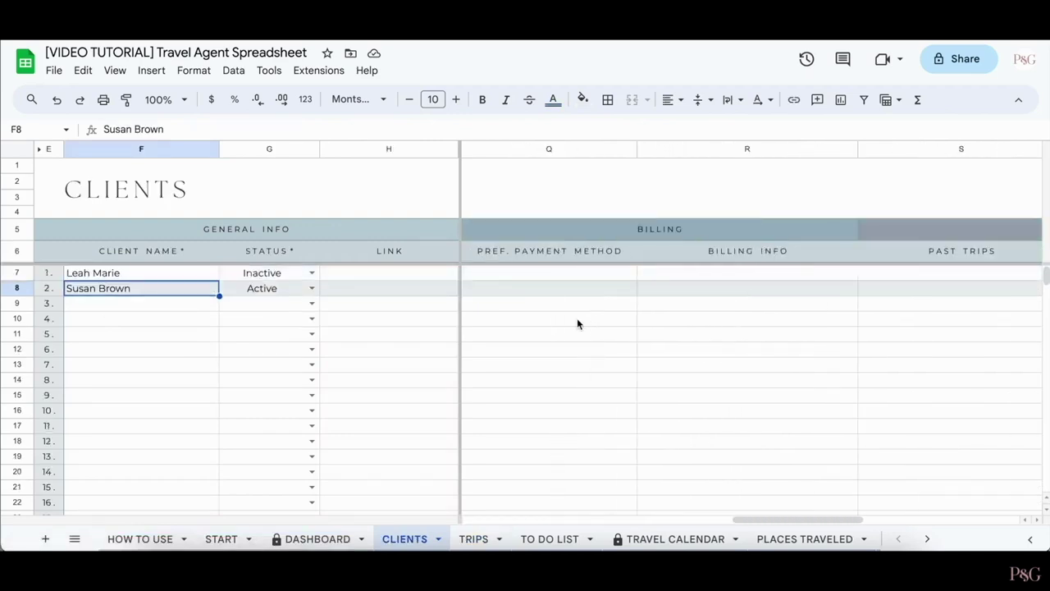
scroll(577, 324, "left", 5)
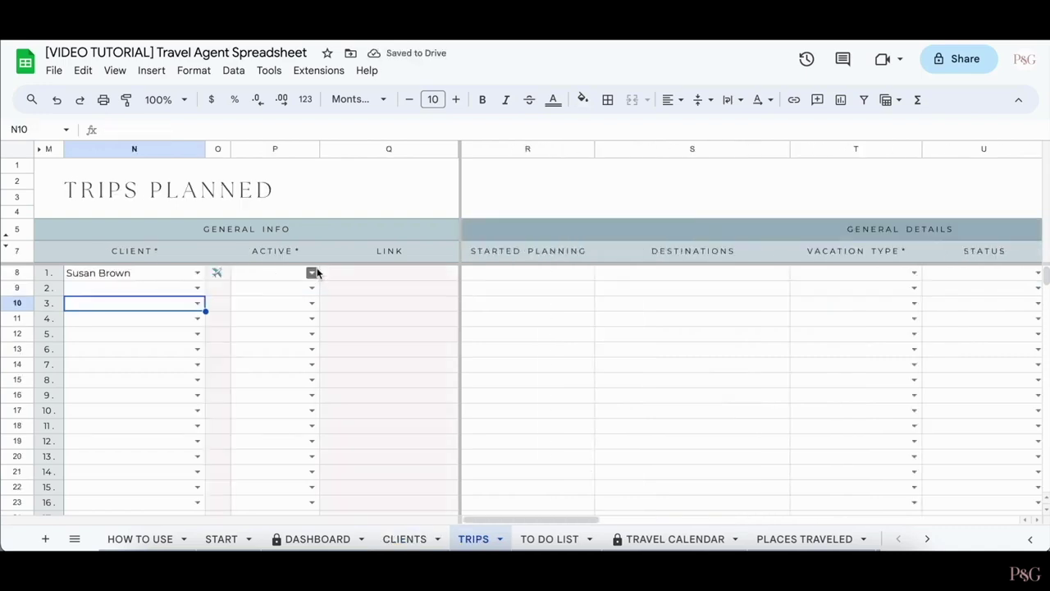
Mark the first trip Active and clear the second trip row's status.
left_click(313, 273)
left_click(288, 292)
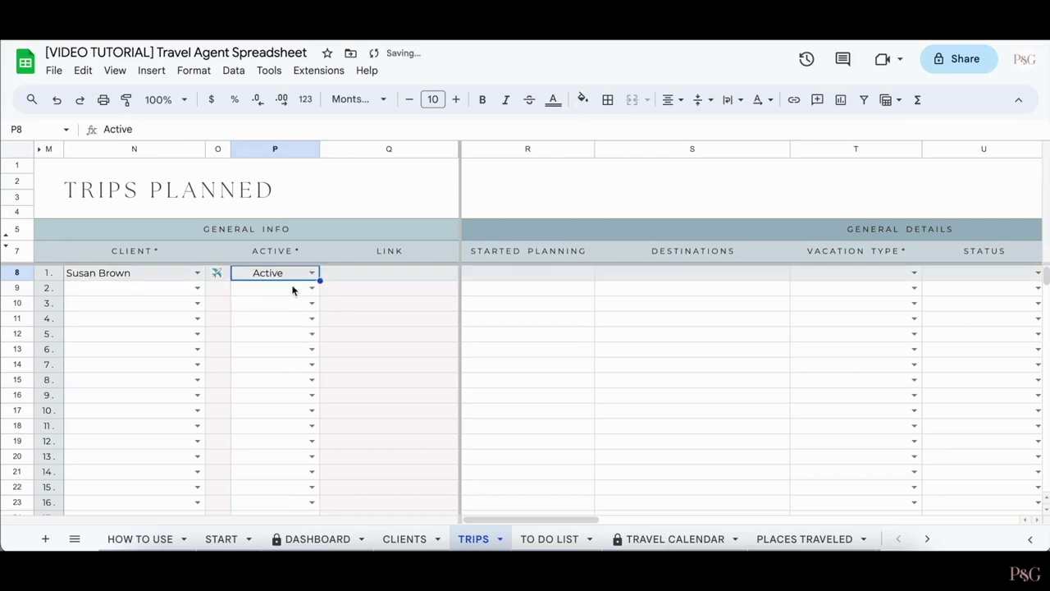
left_click(311, 288)
left_click(289, 328)
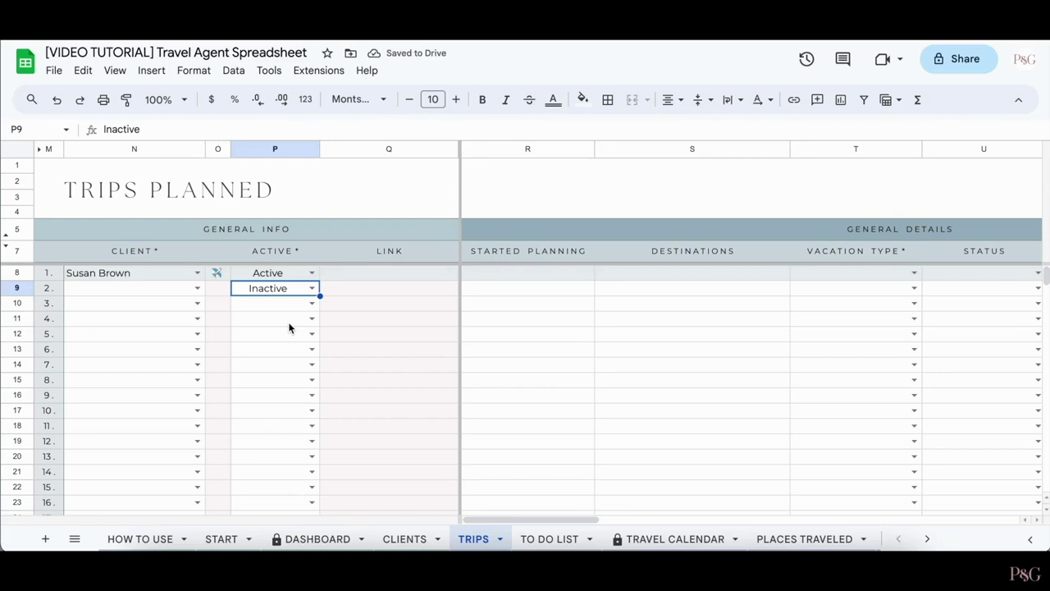
key("Delete")
left_click(404, 539)
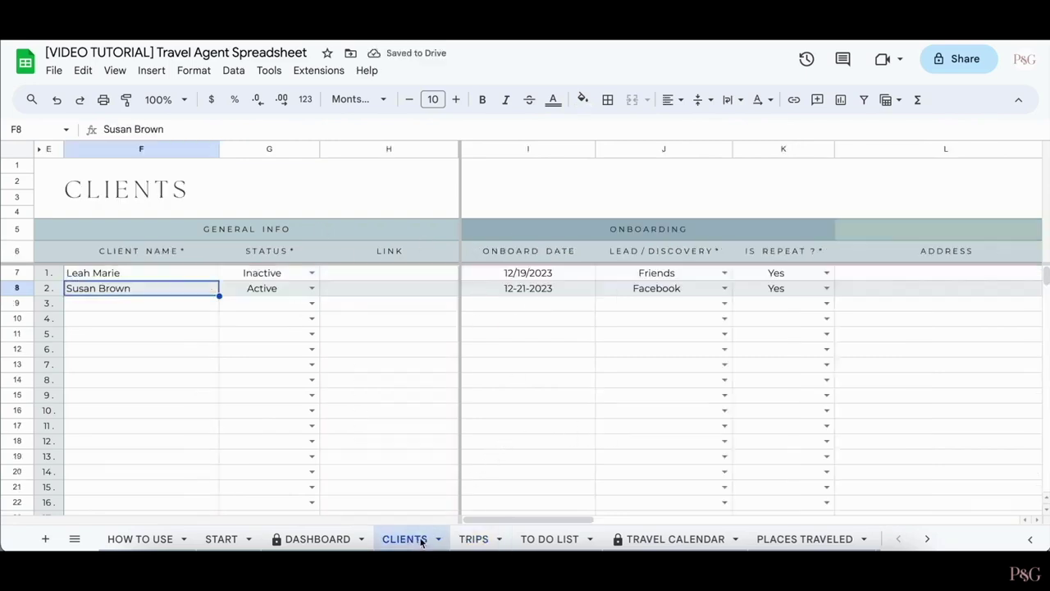
left_click(366, 275)
left_click(359, 286)
type("www.google.com")
key("Return")
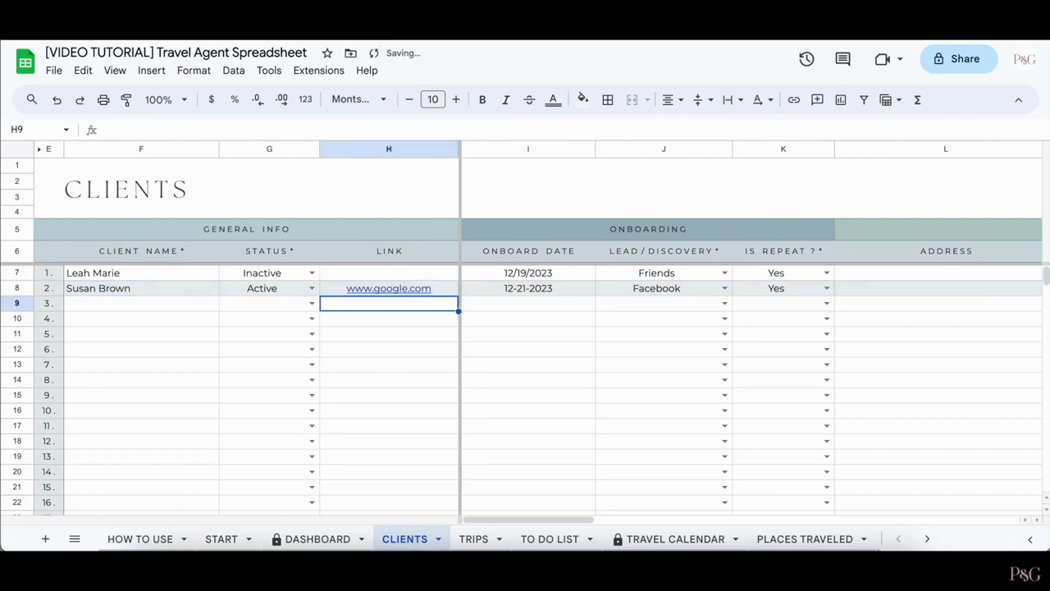
left_click(469, 536)
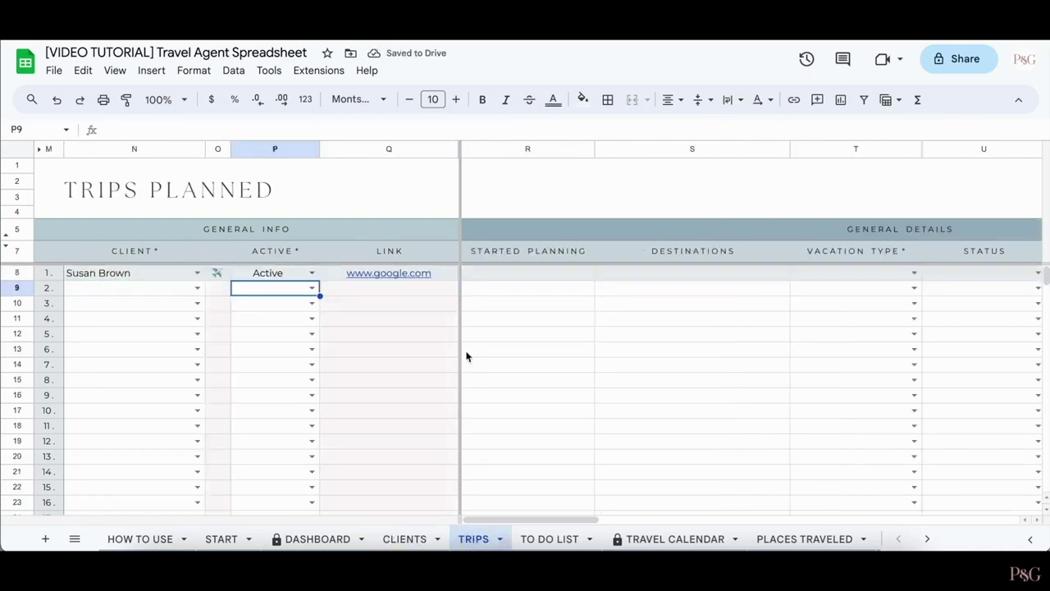
left_click(413, 279)
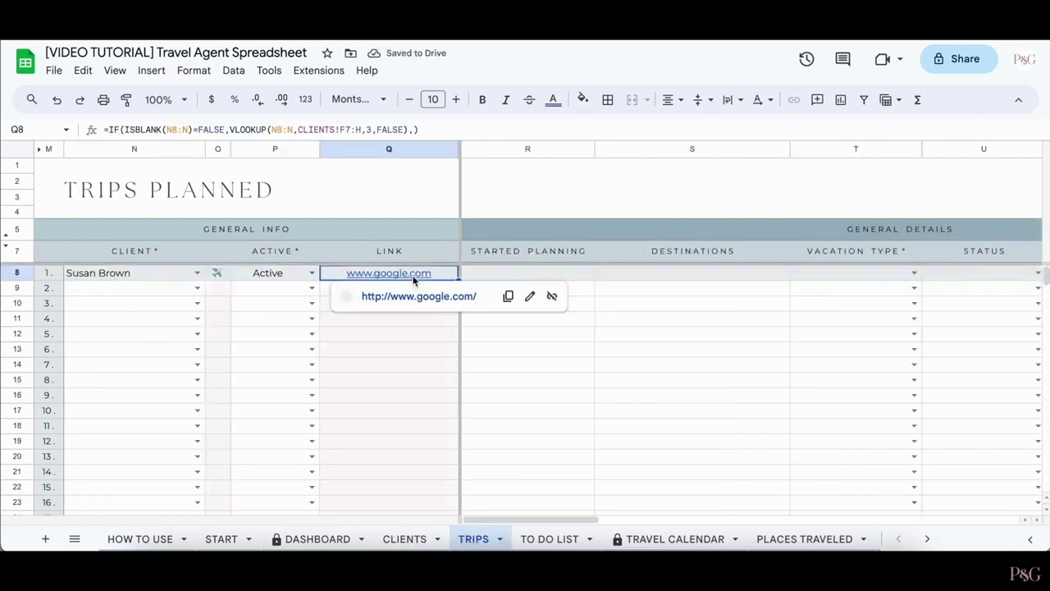
left_click(496, 427)
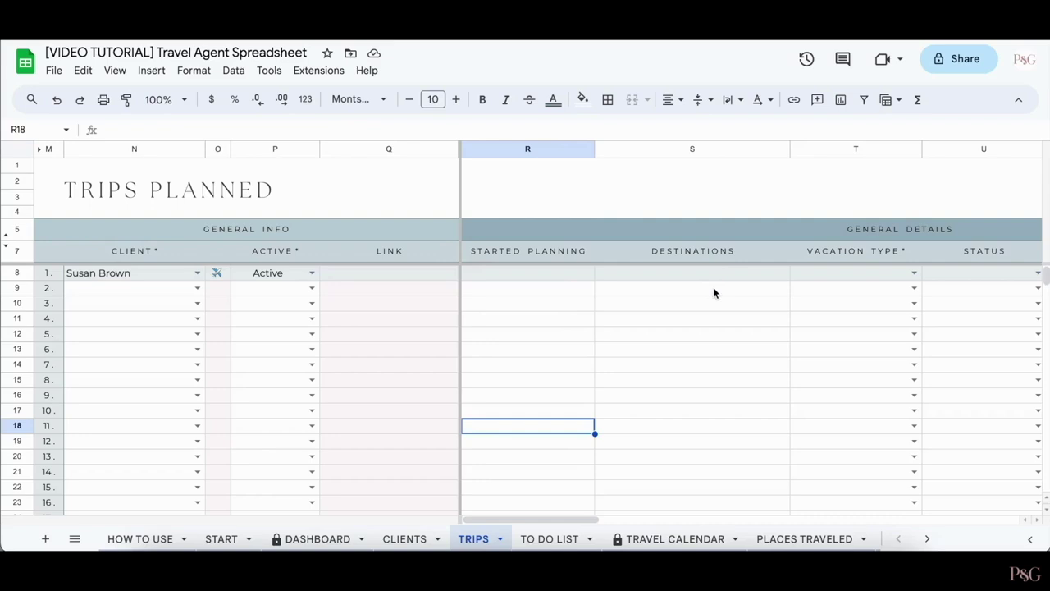
Set the first trip's planning start to 12/3/2023 and destinations to Italy, France.
double_click(497, 273)
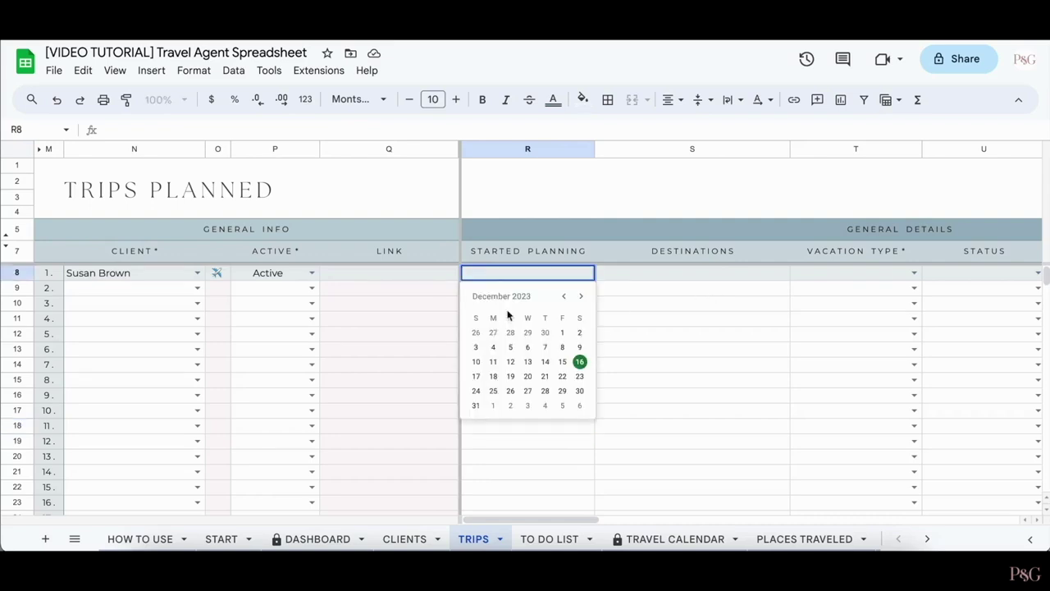
left_click(475, 347)
left_click(683, 347)
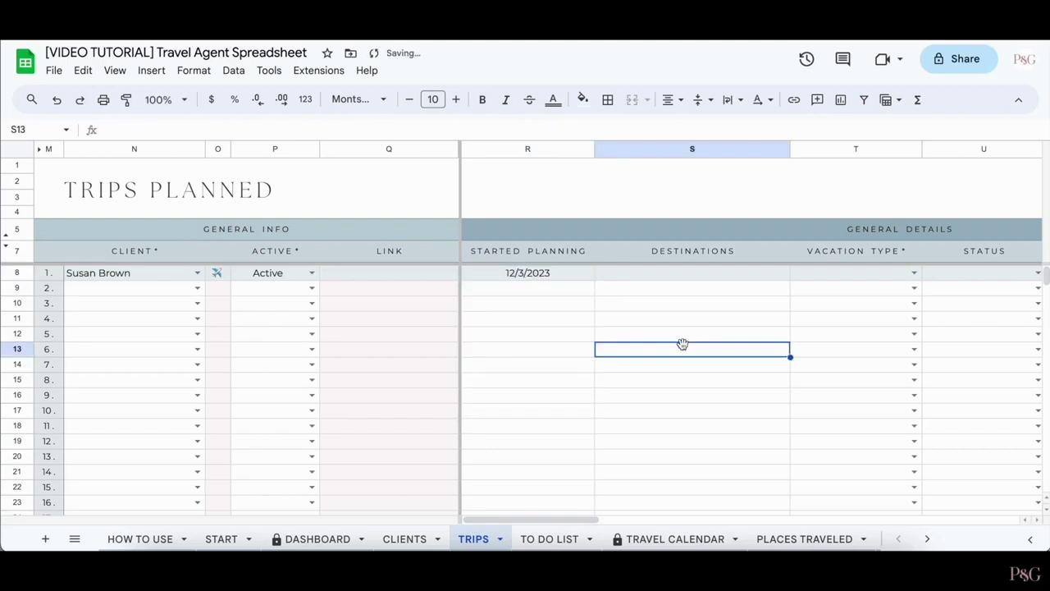
left_click(680, 278)
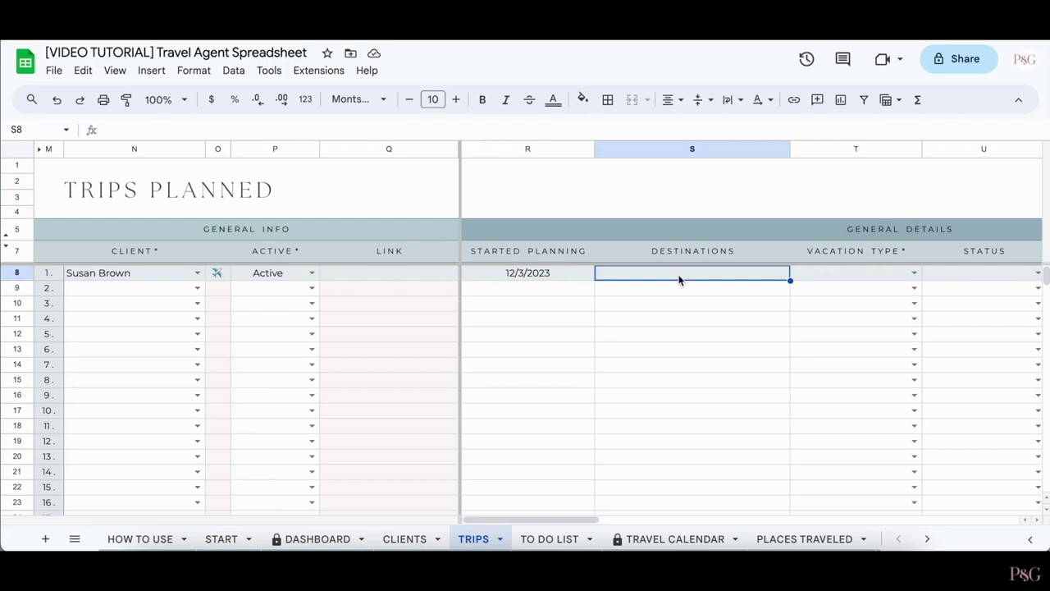
type("Ital")
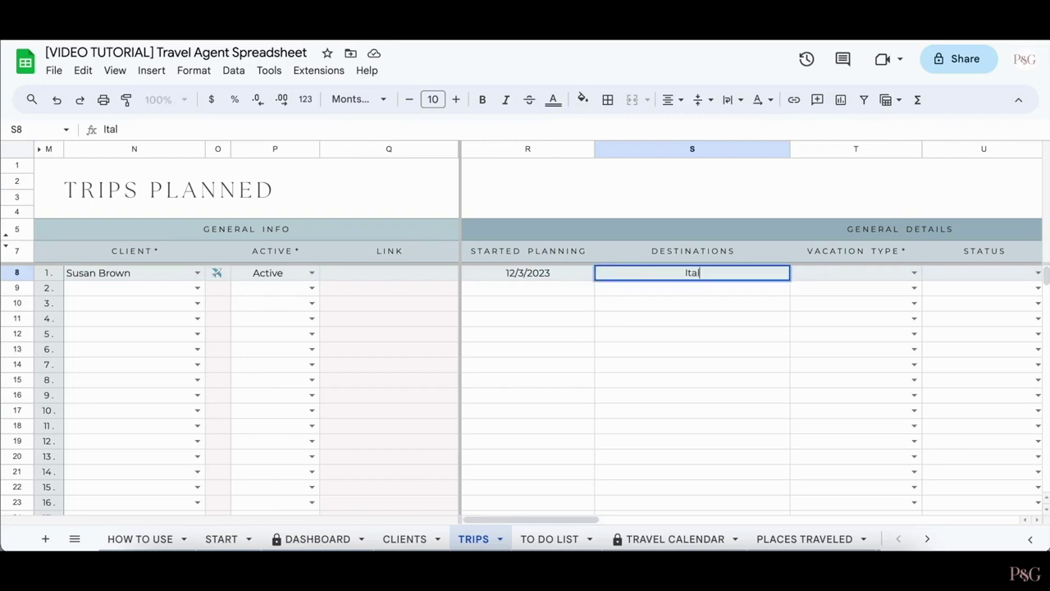
type("y, France")
key("Return")
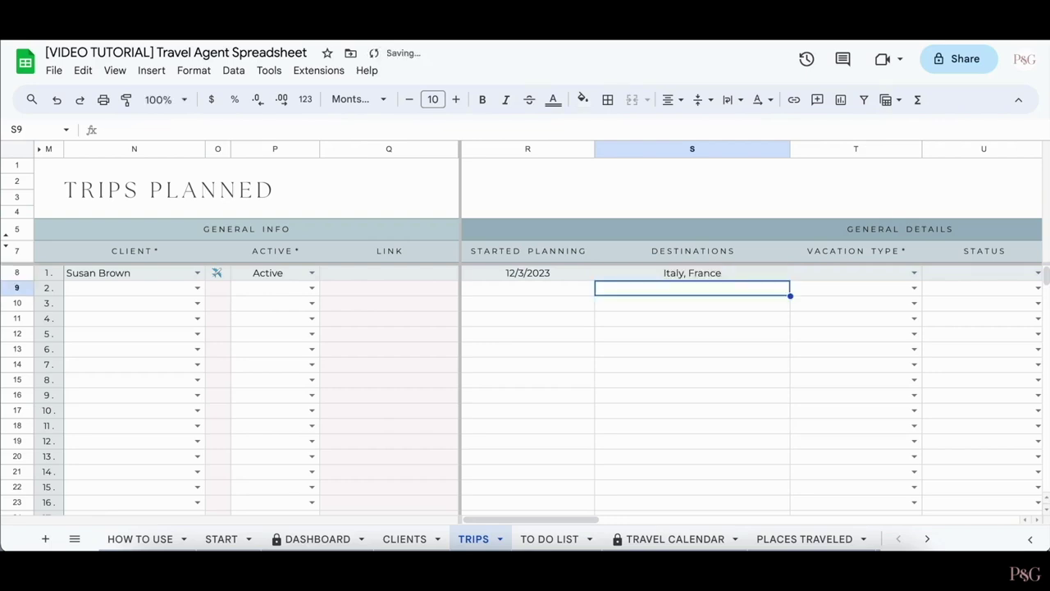
Choose Cruise as the vacation type and Planning as the trip status.
left_click(914, 273)
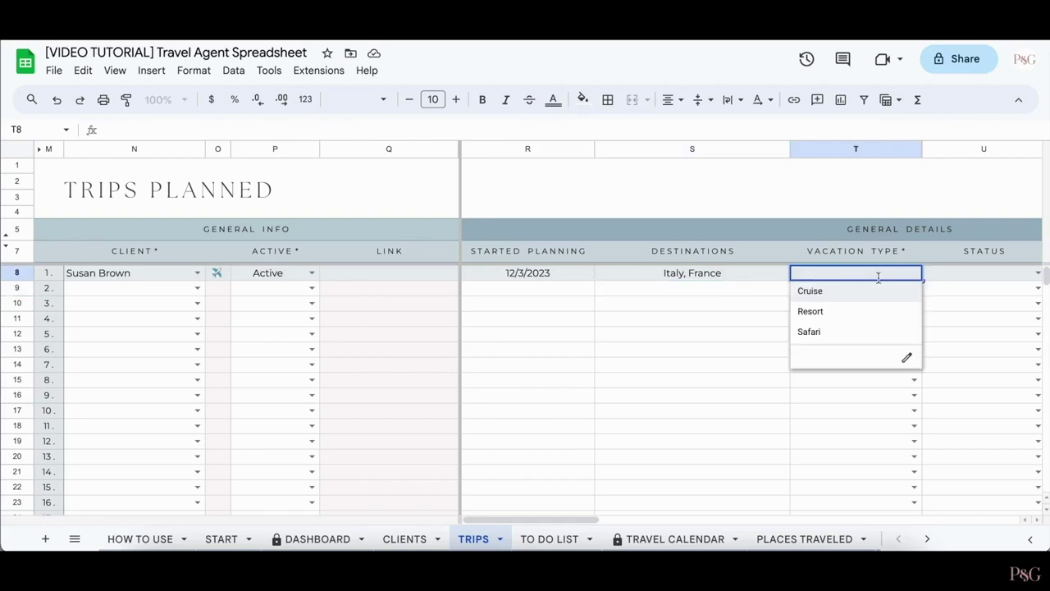
left_click(835, 291)
scroll(885, 314, "right", 2)
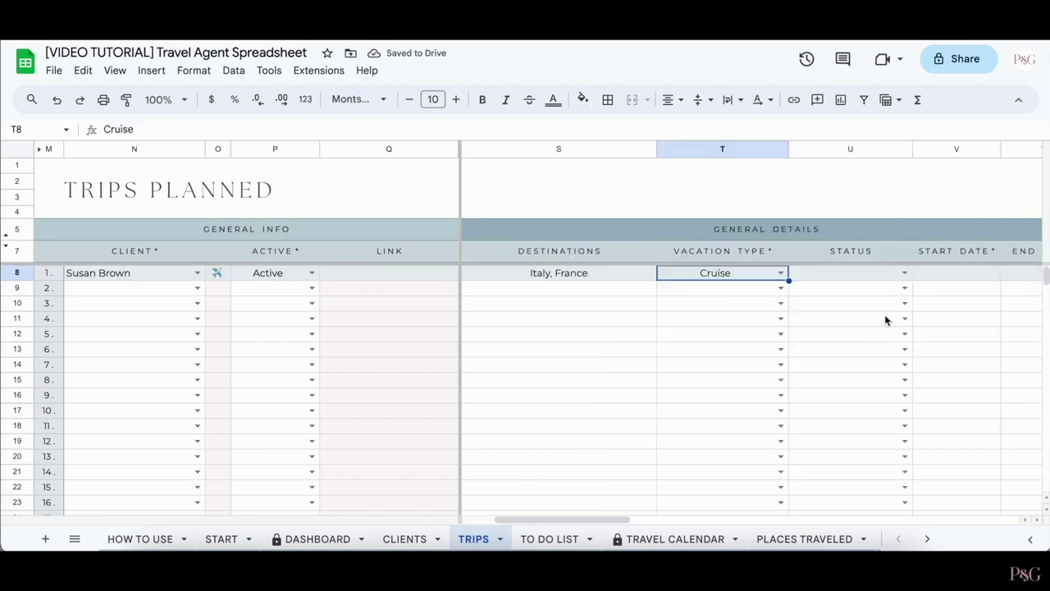
left_click(906, 272)
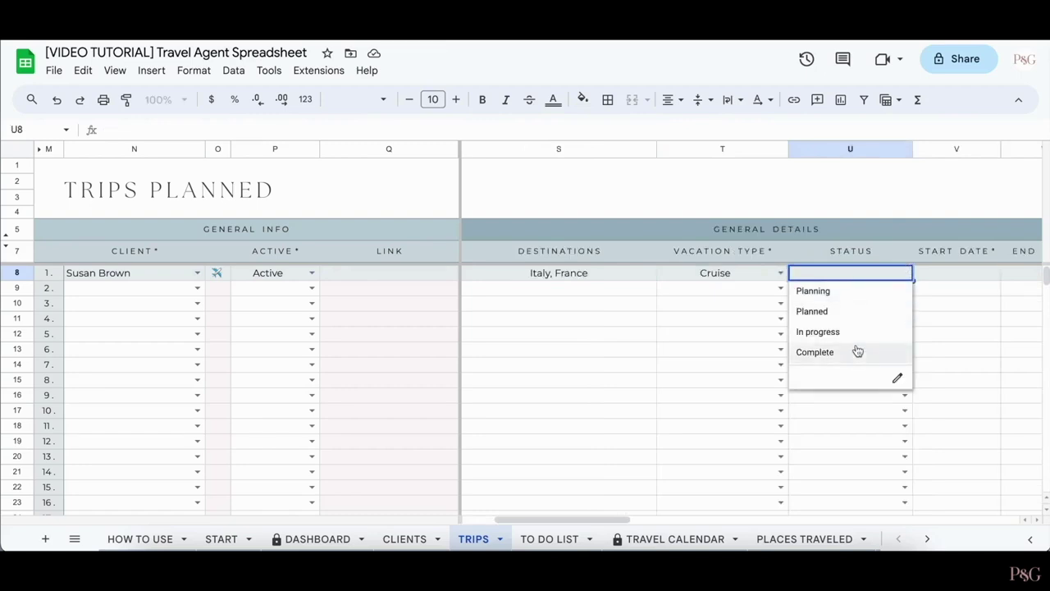
key("Return")
scroll(711, 413, "right", 2)
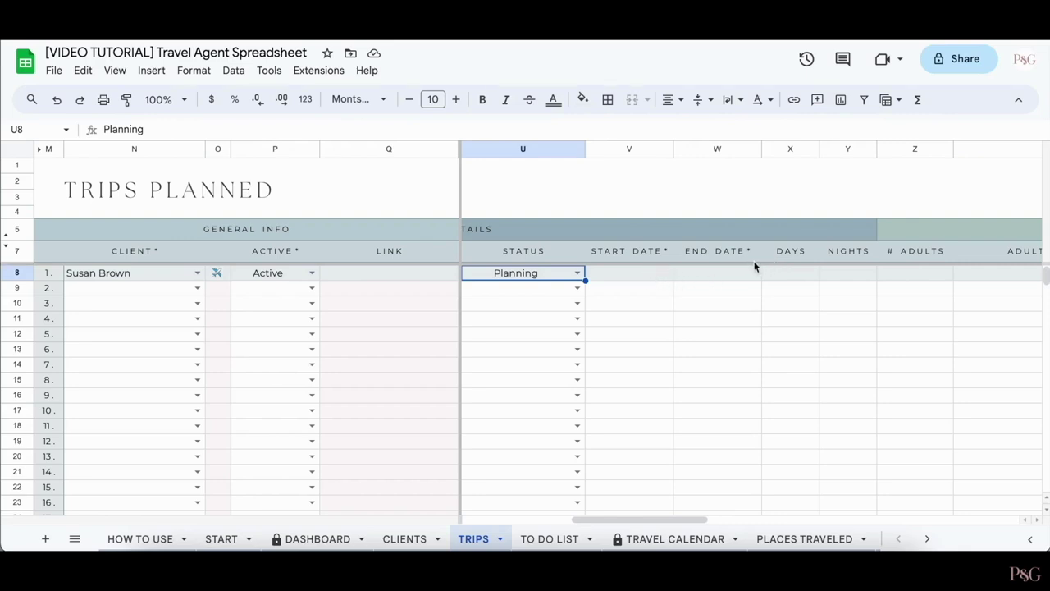
Fill V8–Y8 with start 12/24/2023, end 12/29/2023, 3 days and 2 nights.
double_click(632, 279)
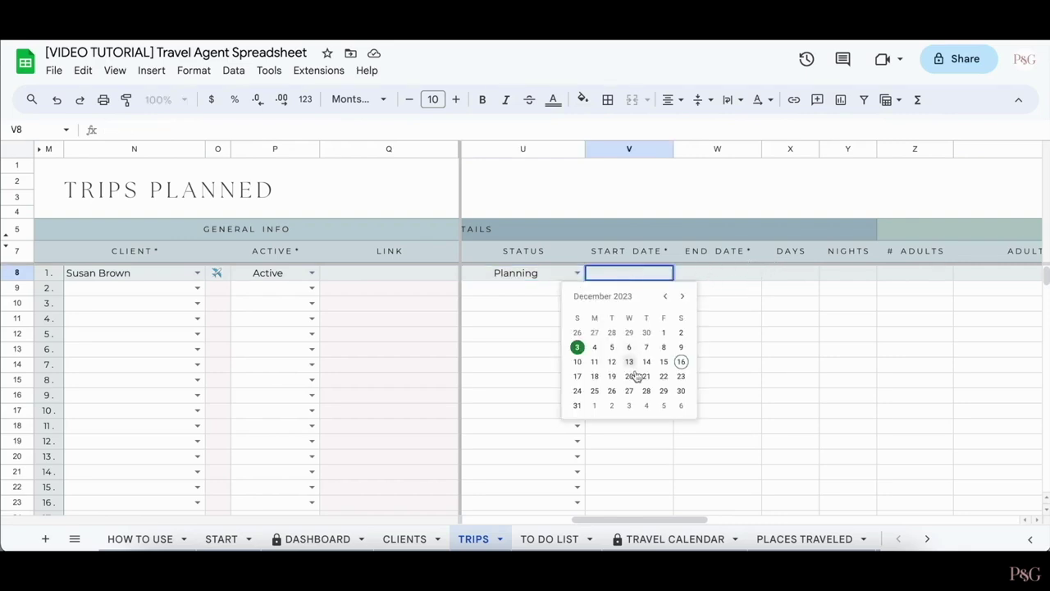
left_click(578, 390)
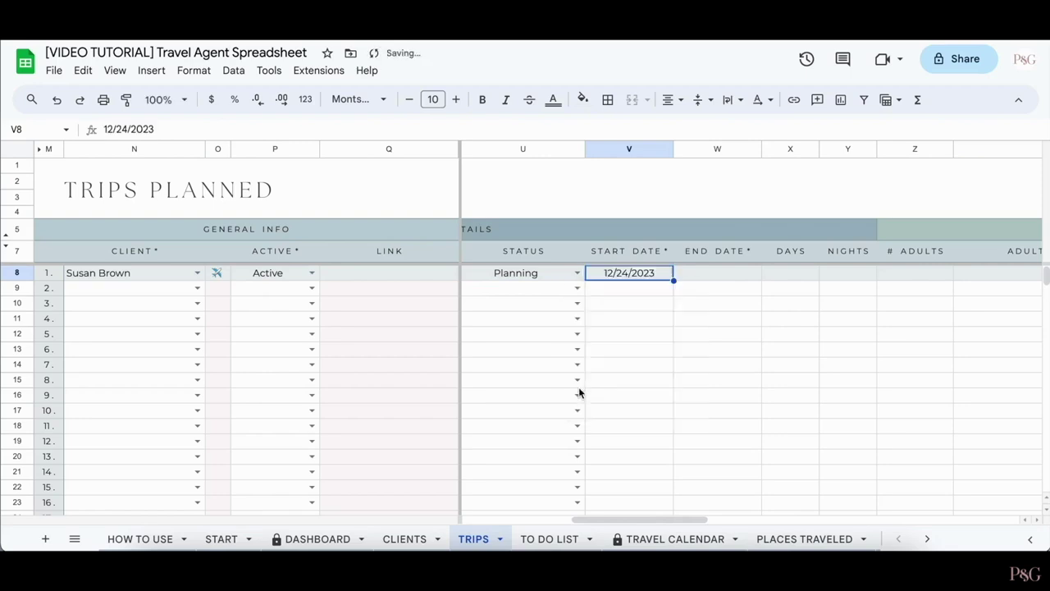
double_click(702, 277)
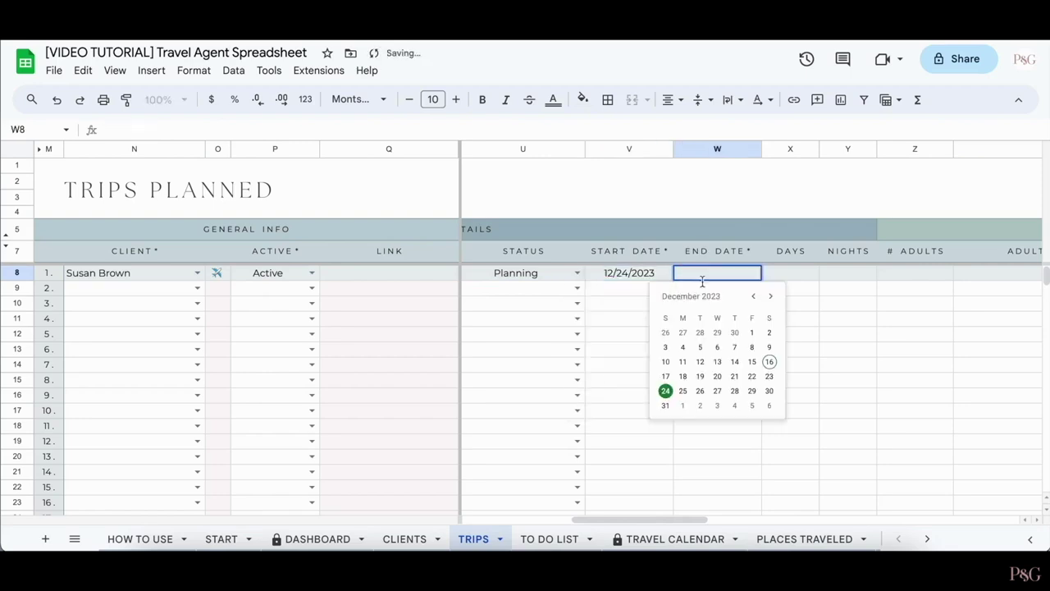
left_click(753, 395)
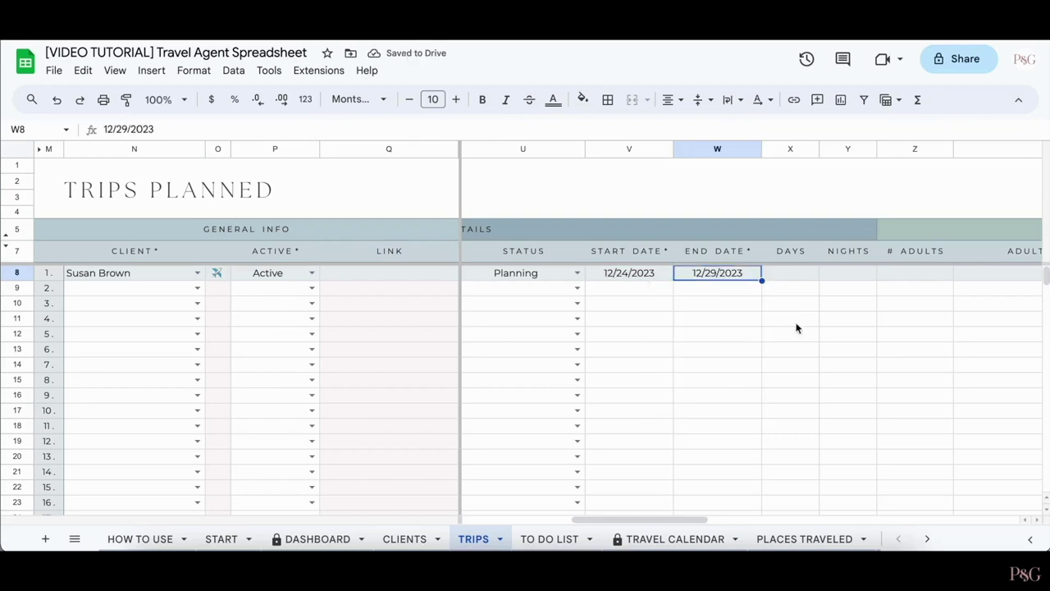
left_click(800, 281)
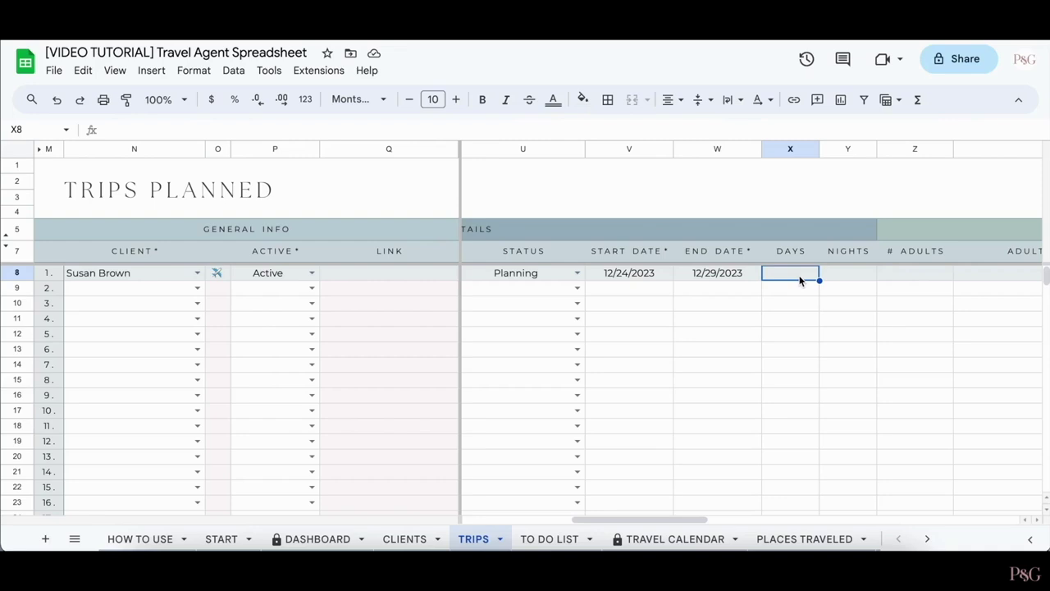
type("3")
left_click(844, 282)
type("2")
left_click(771, 338)
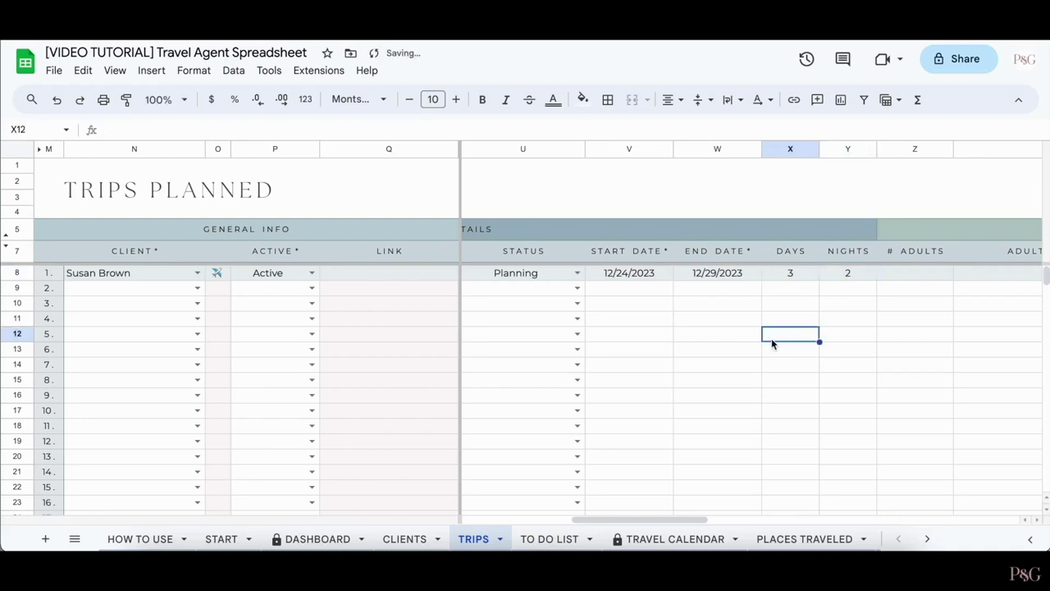
Enter 5 adults and 10 children for the first trip and check its TOTAL # reads 15.
scroll(746, 342, "right", 4)
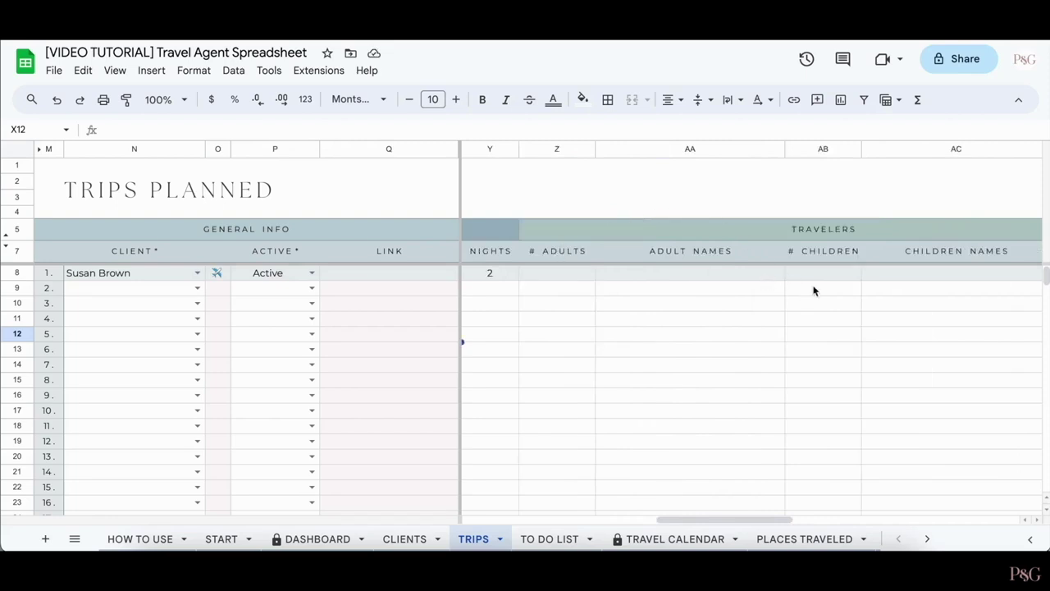
scroll(823, 335, "right", 2)
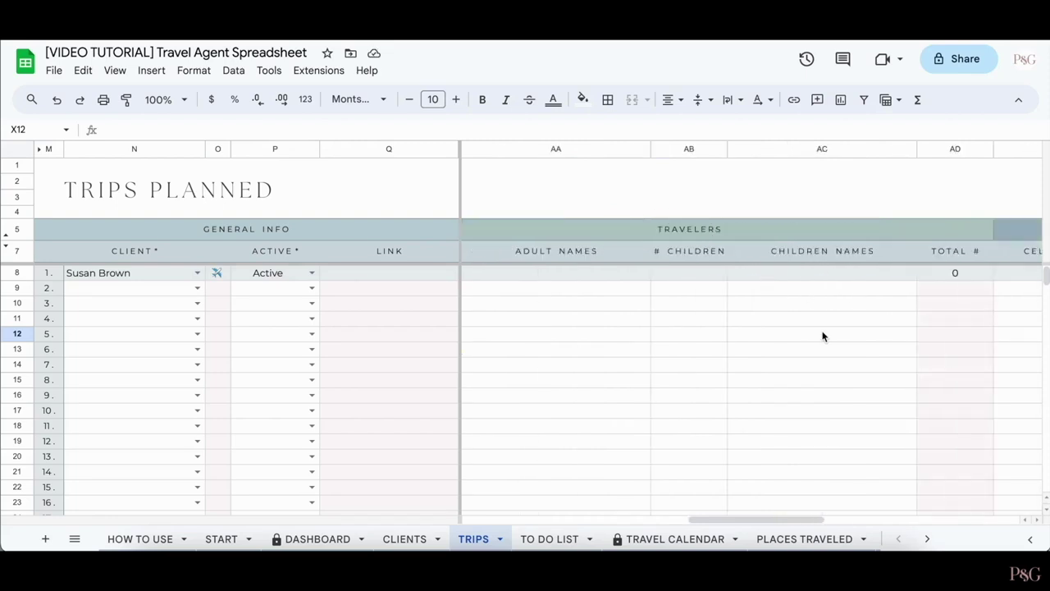
scroll(750, 410, "right", 1)
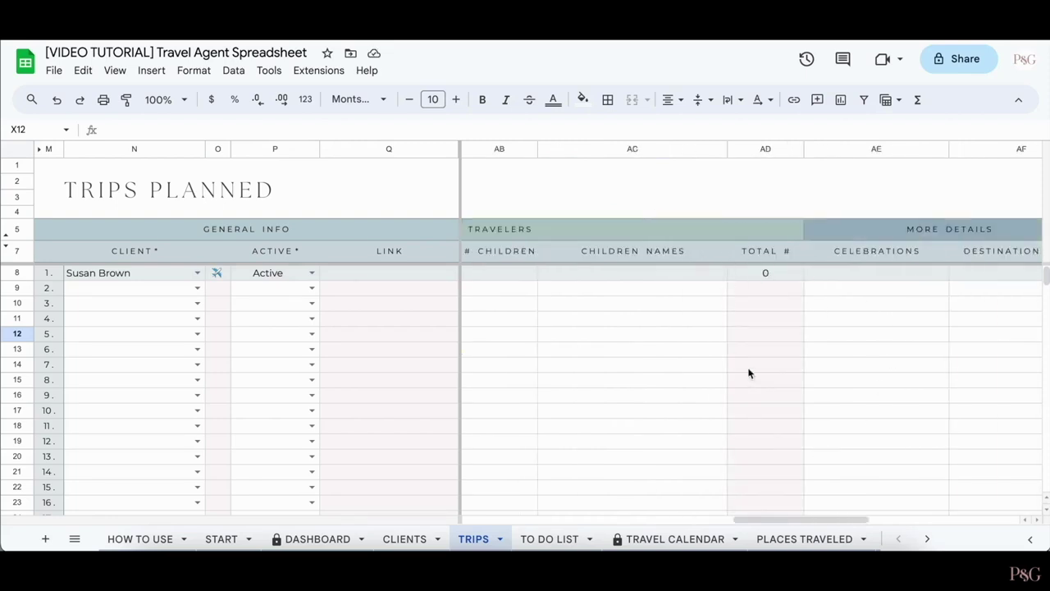
scroll(713, 315, "left", 2)
scroll(713, 315, "left", 1)
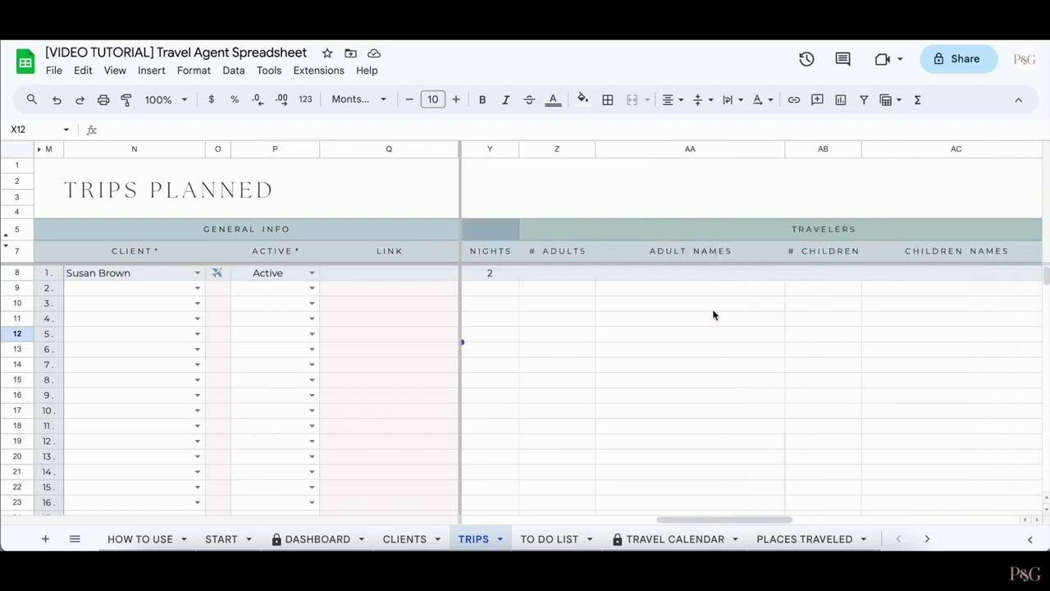
left_click(567, 275)
type("5")
left_click(819, 279)
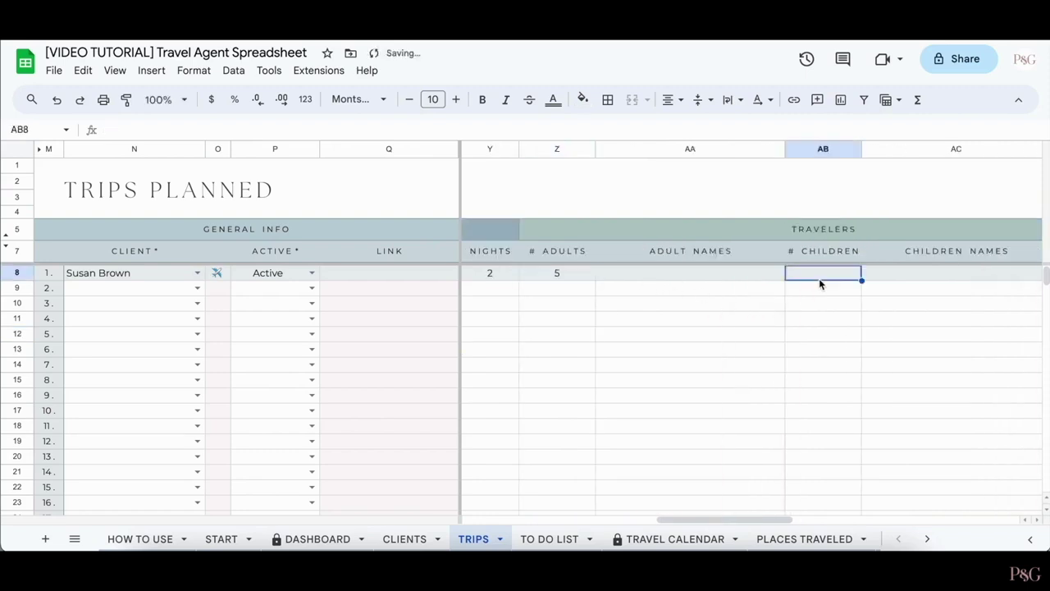
type("10")
key("Return")
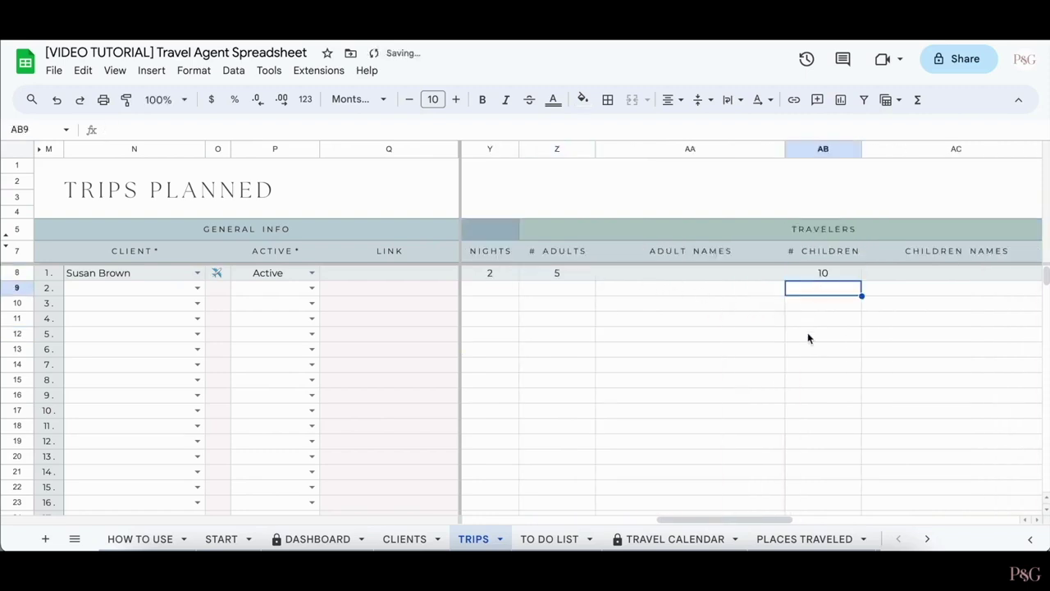
scroll(807, 332, "right", 3)
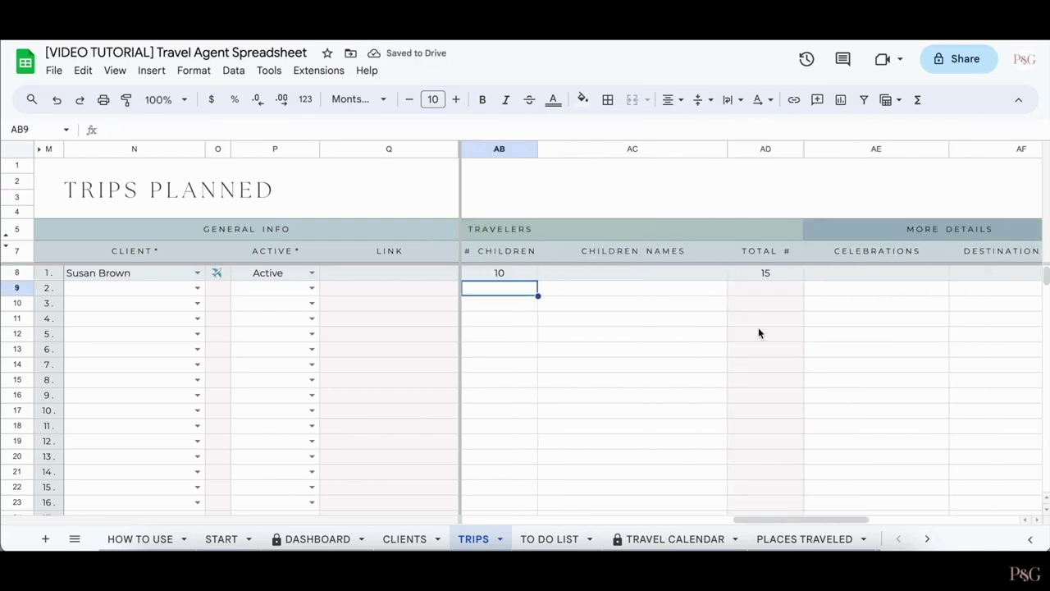
scroll(759, 332, "right", 2)
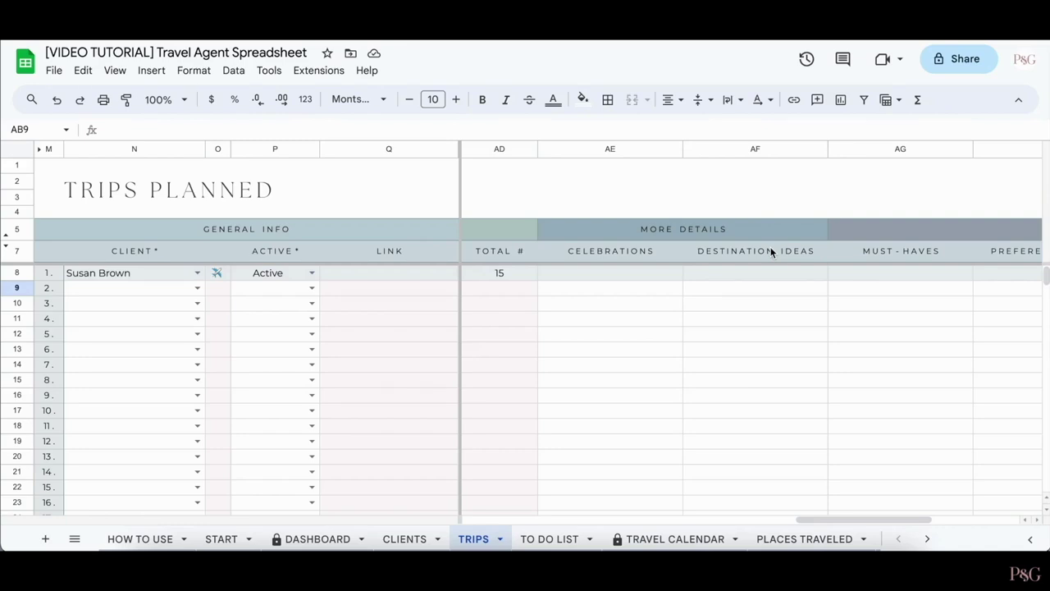
Search the trips sheet for the client's surname, then switch to the TO DO LIST sheet.
scroll(793, 302, "right", 3)
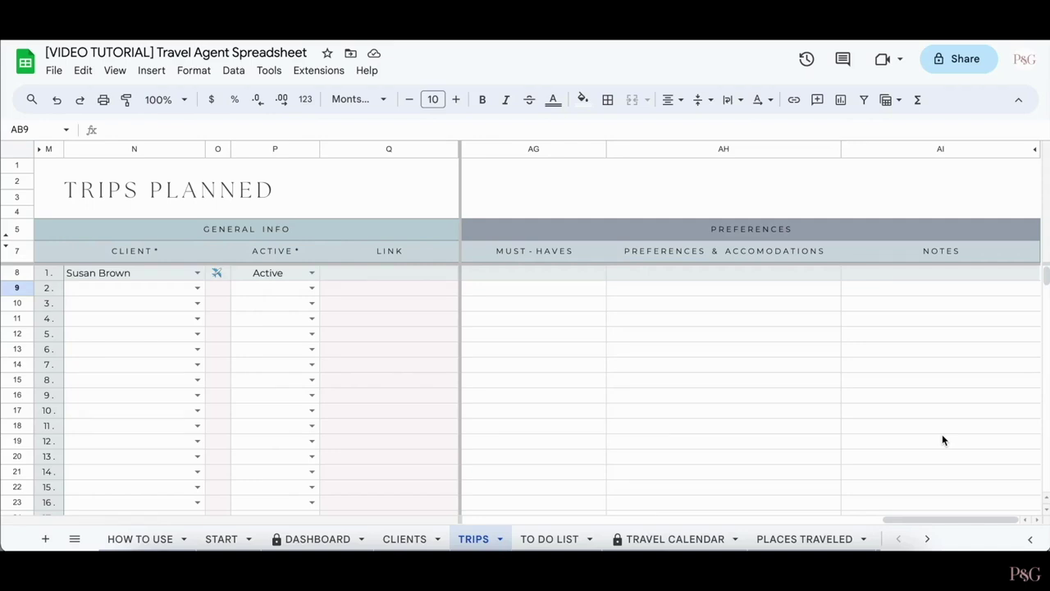
key("ctrl+f")
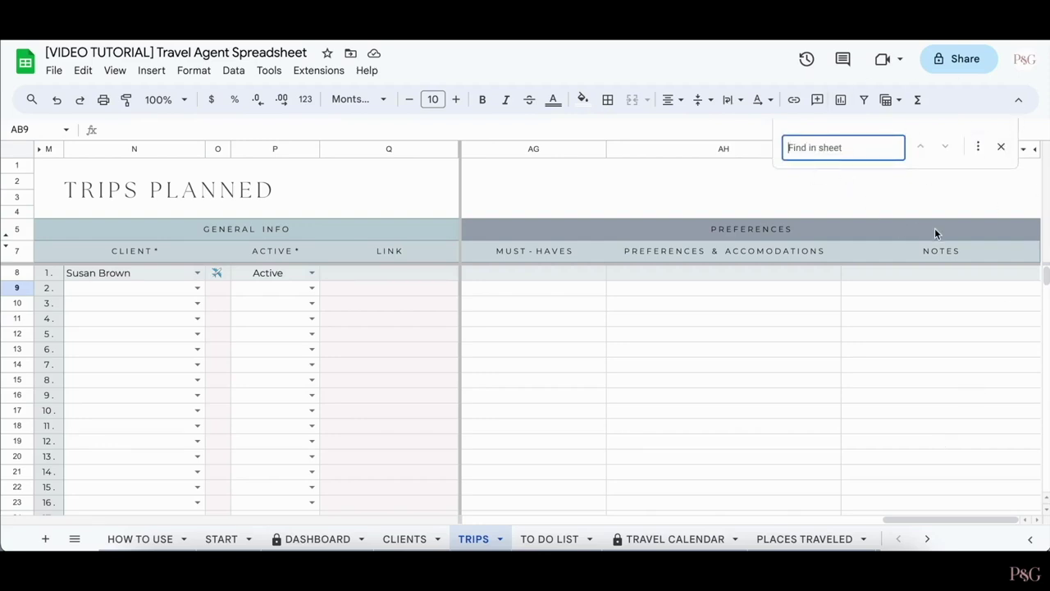
type("Brown")
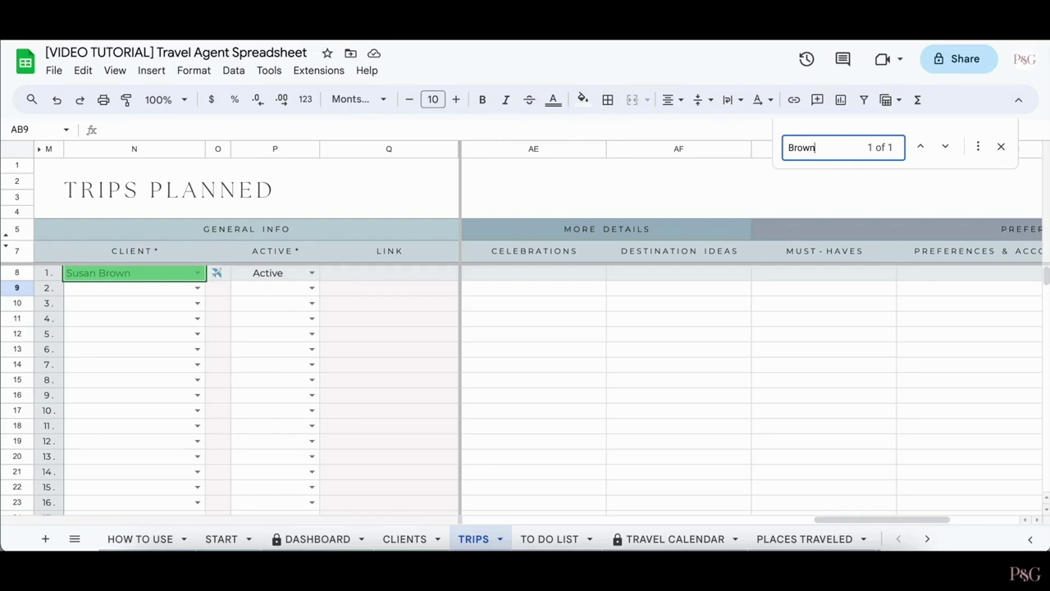
left_click(1001, 146)
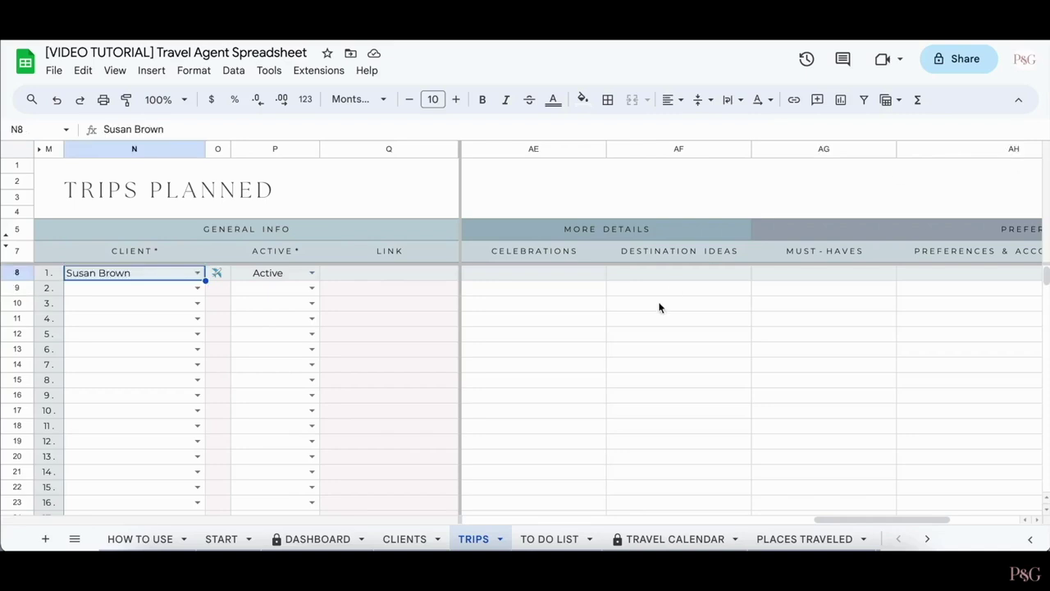
left_click(550, 540)
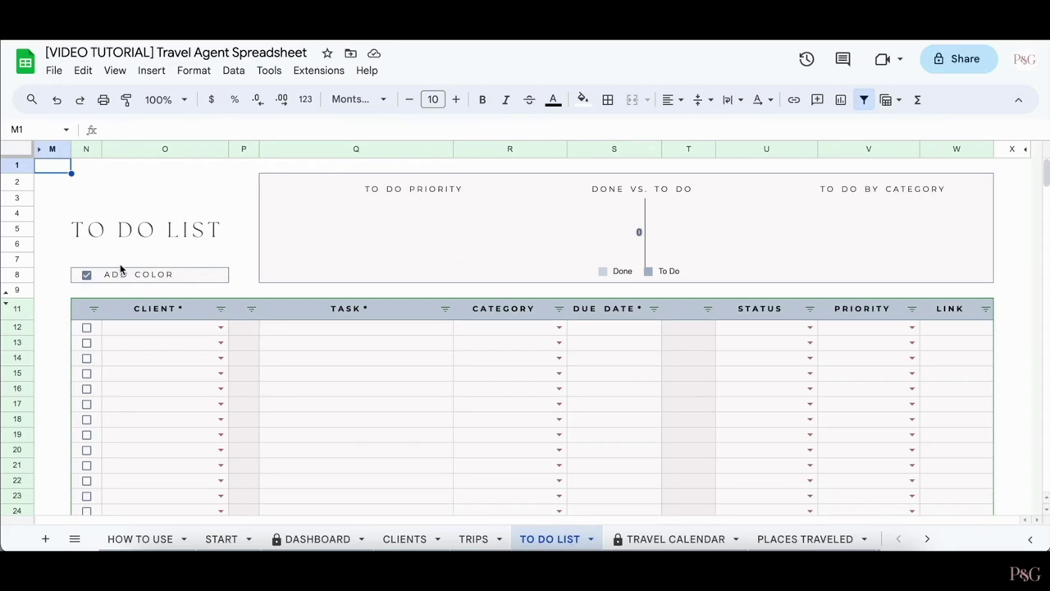
Assign the first sample client to to-do row 12.
left_click(221, 309)
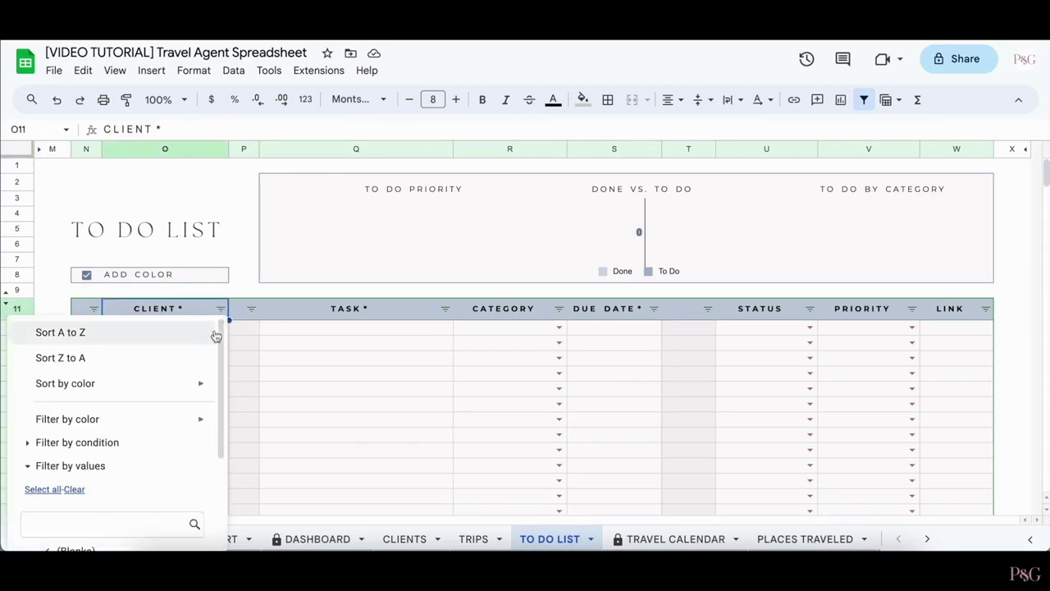
left_click(389, 361)
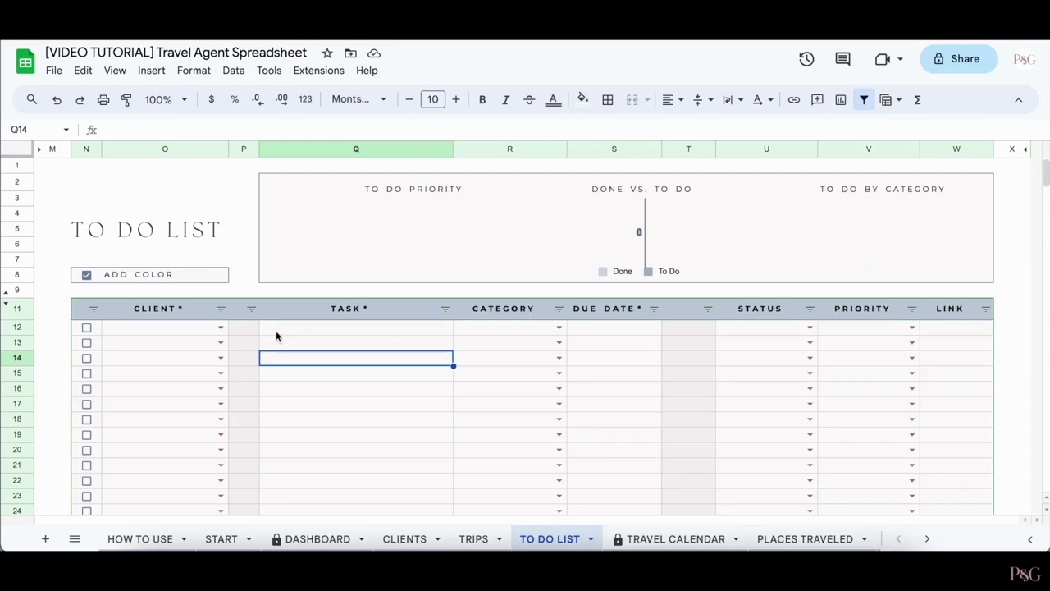
left_click(222, 328)
left_click(190, 346)
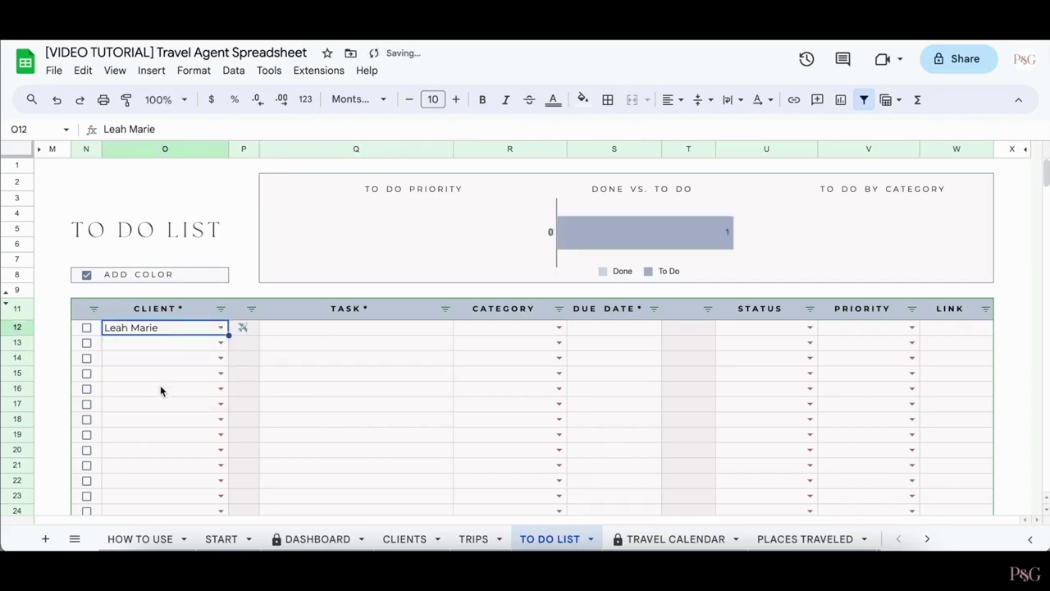
Follow row 12's client link to that client's record on the CLIENTS sheet.
left_click(243, 327)
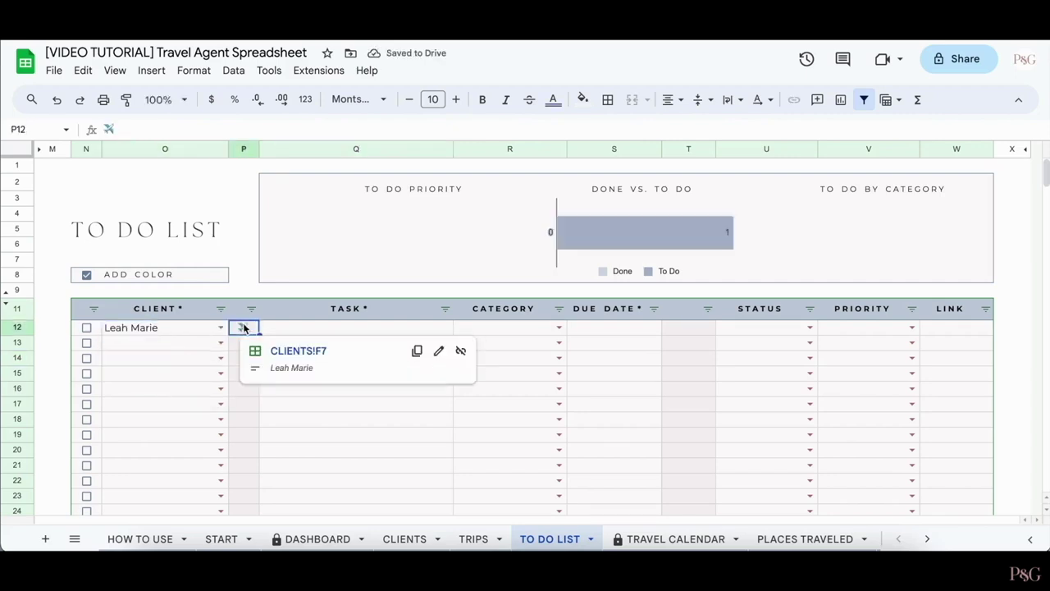
left_click(299, 350)
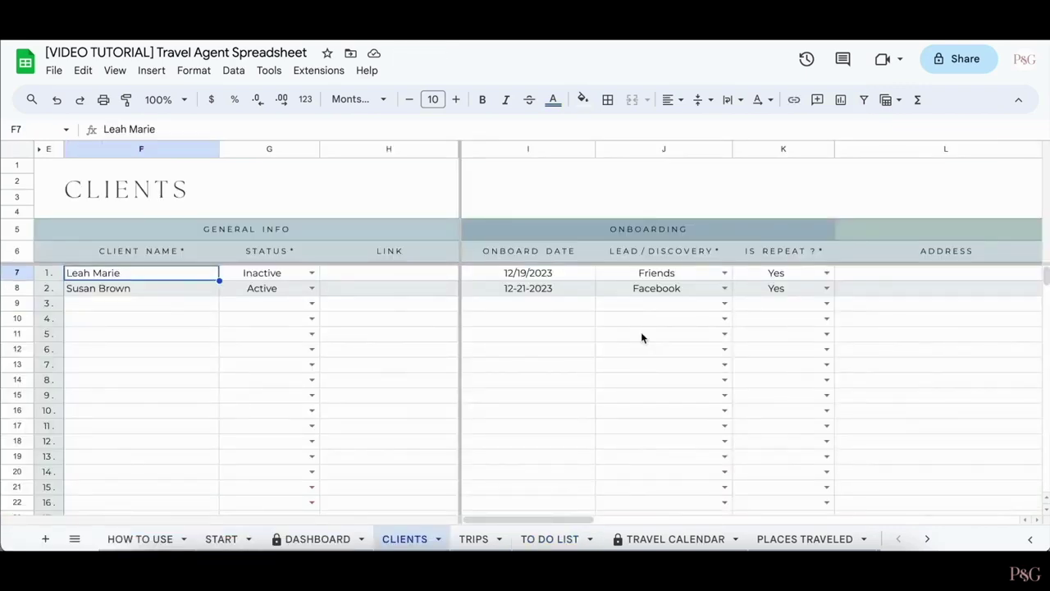
scroll(730, 324, "right", 5)
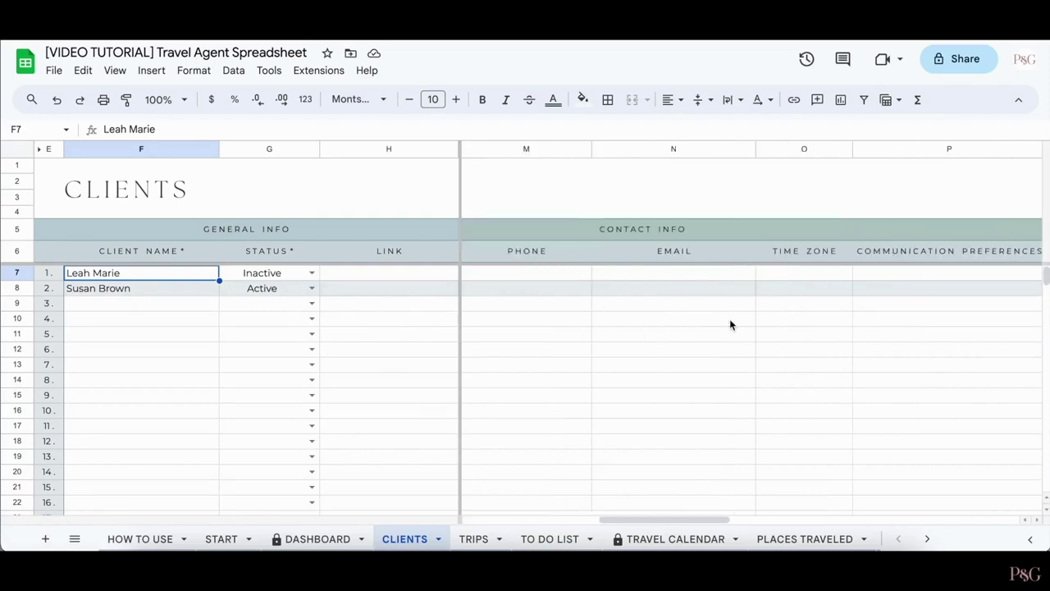
scroll(481, 303, "left", 1)
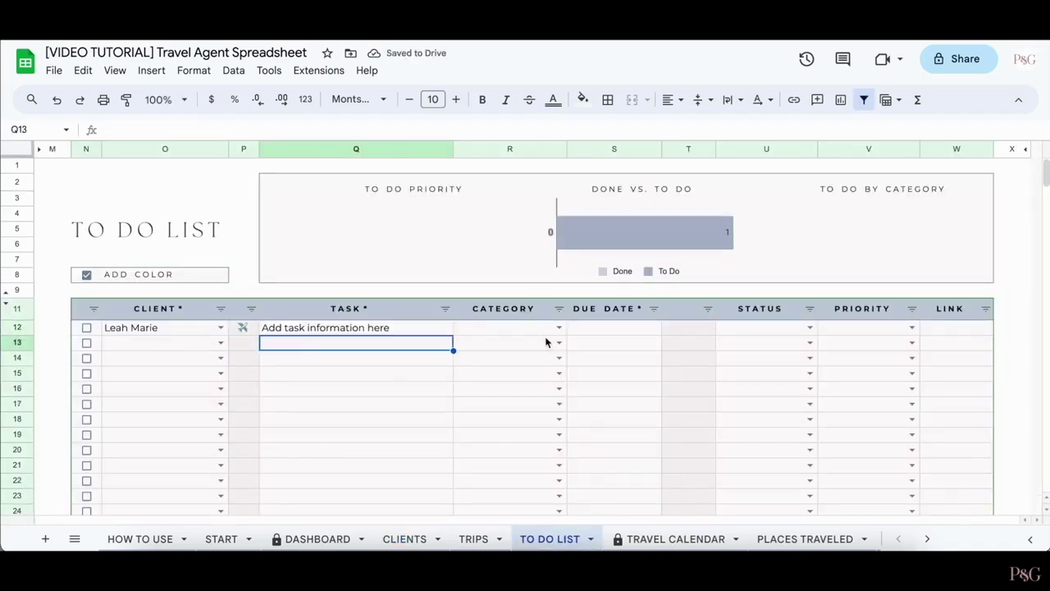
Give row 12 category Phone calls, due date 12/18/2023, status In progress and priority Medium.
left_click(558, 327)
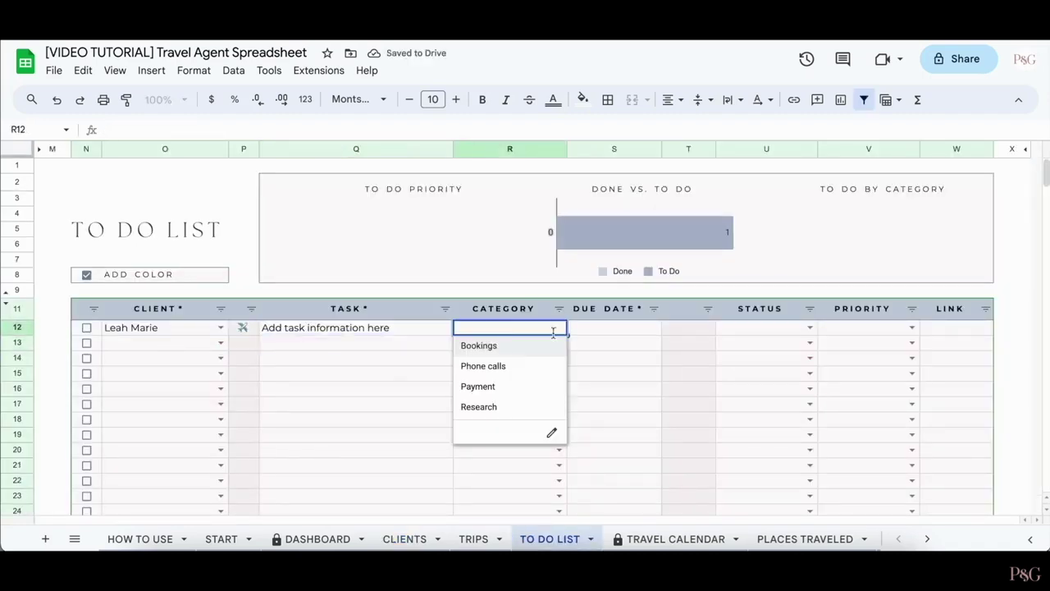
left_click(531, 367)
double_click(610, 328)
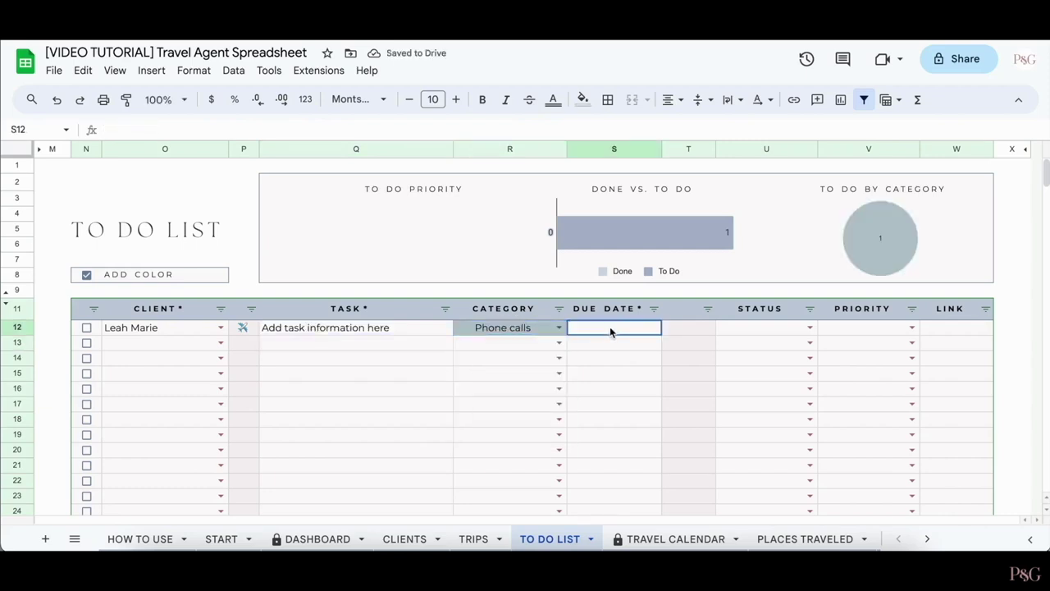
left_click(580, 431)
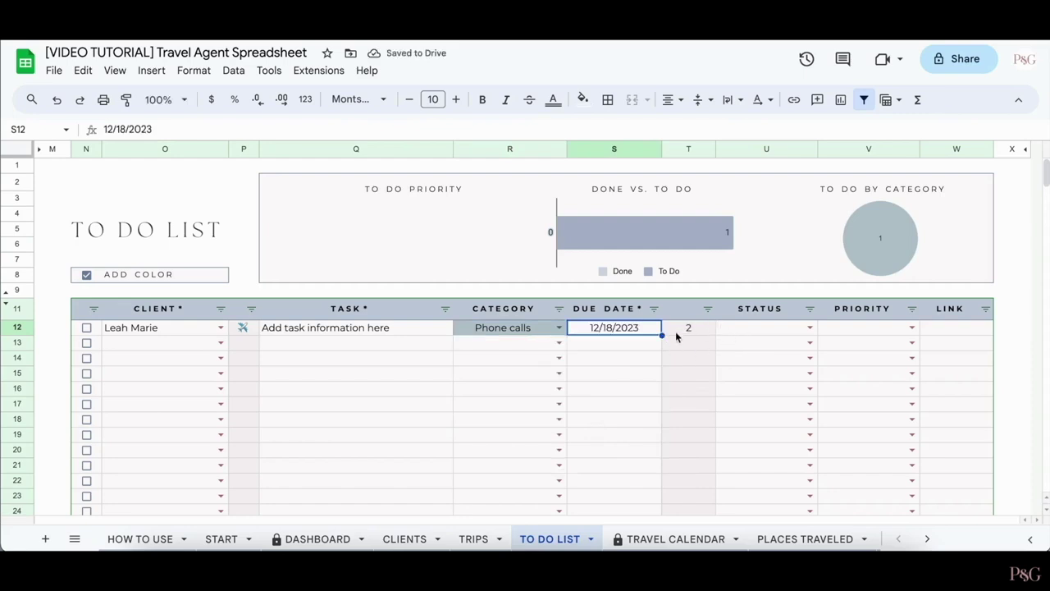
left_click(809, 328)
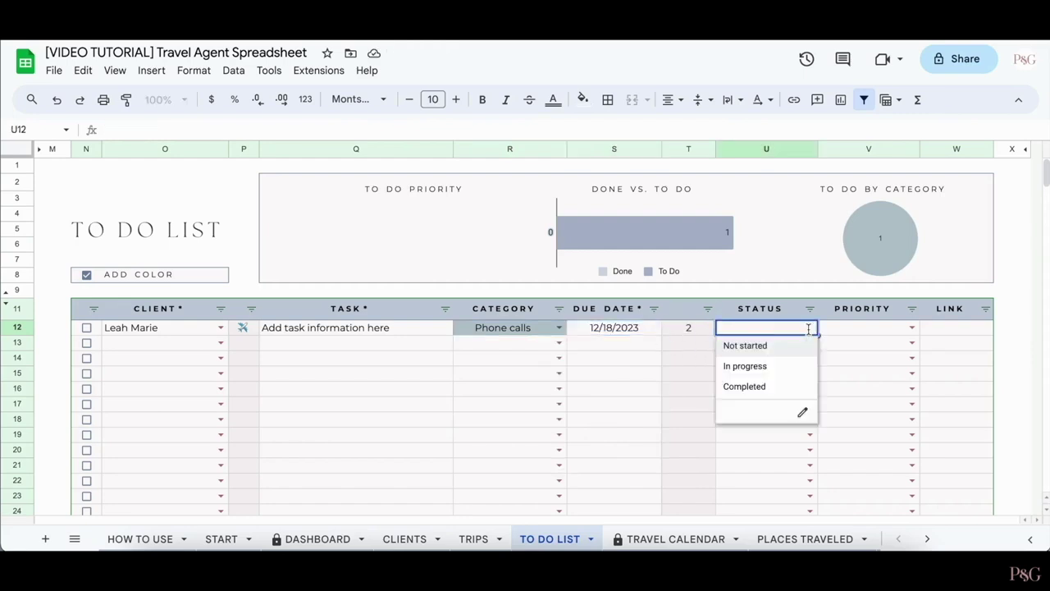
left_click(793, 371)
left_click(911, 327)
left_click(887, 366)
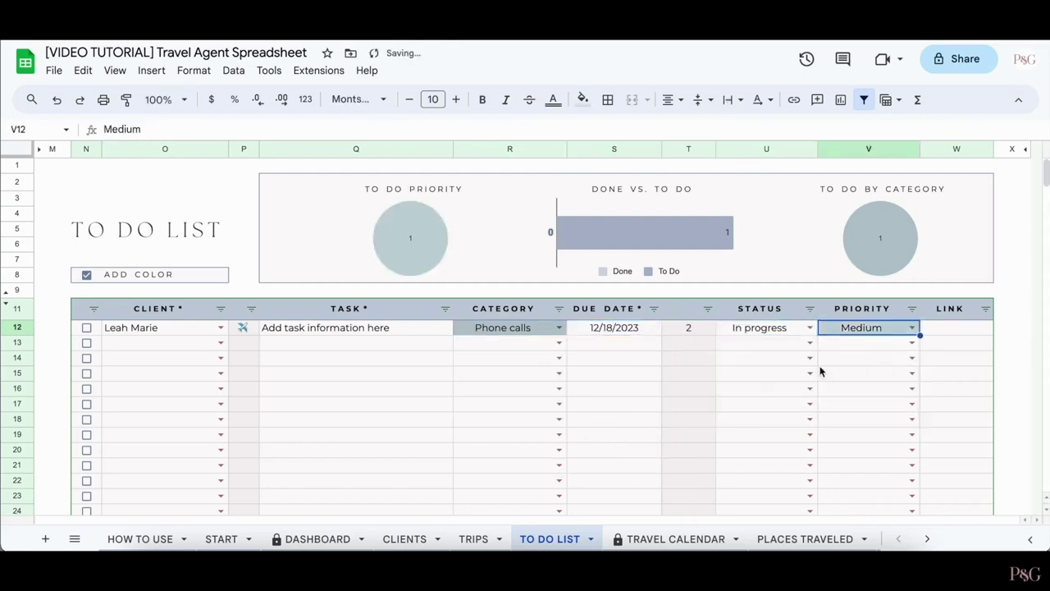
left_click(955, 330)
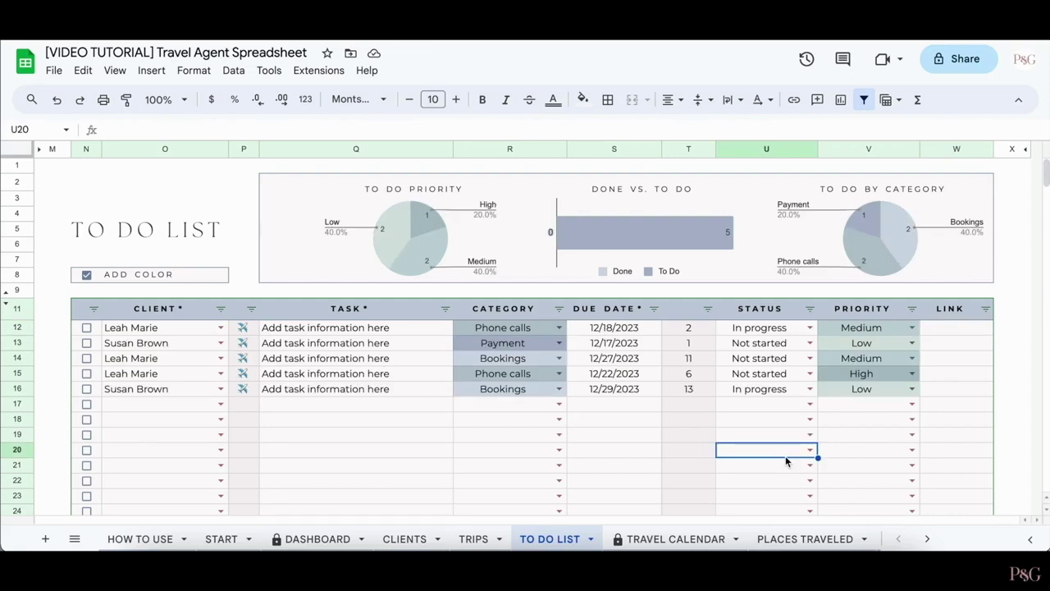
Tick the row 13 and row 15 tasks as done.
left_click(87, 344)
left_click(86, 374)
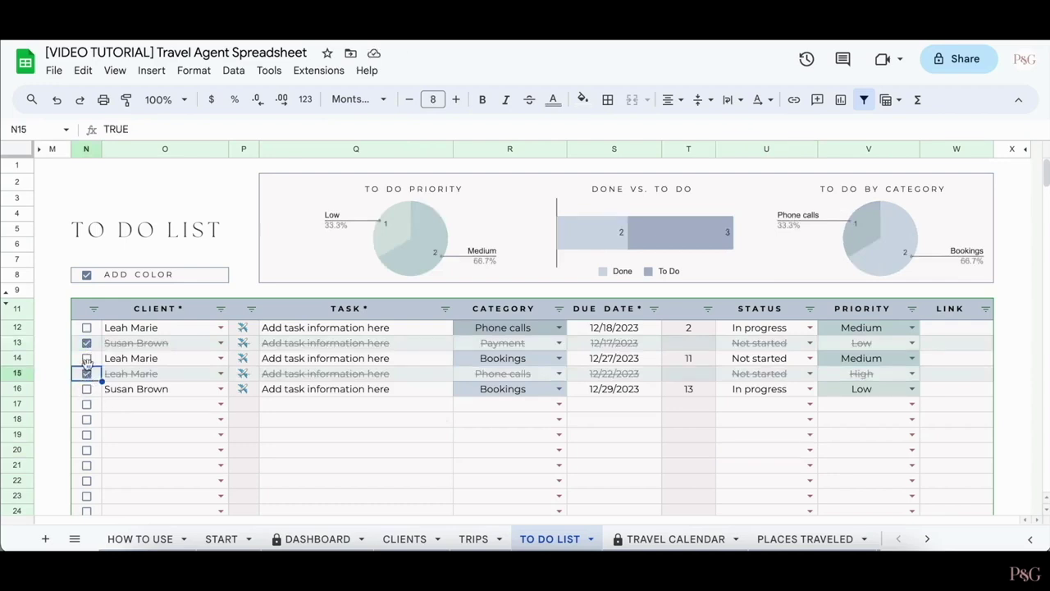
left_click(87, 363)
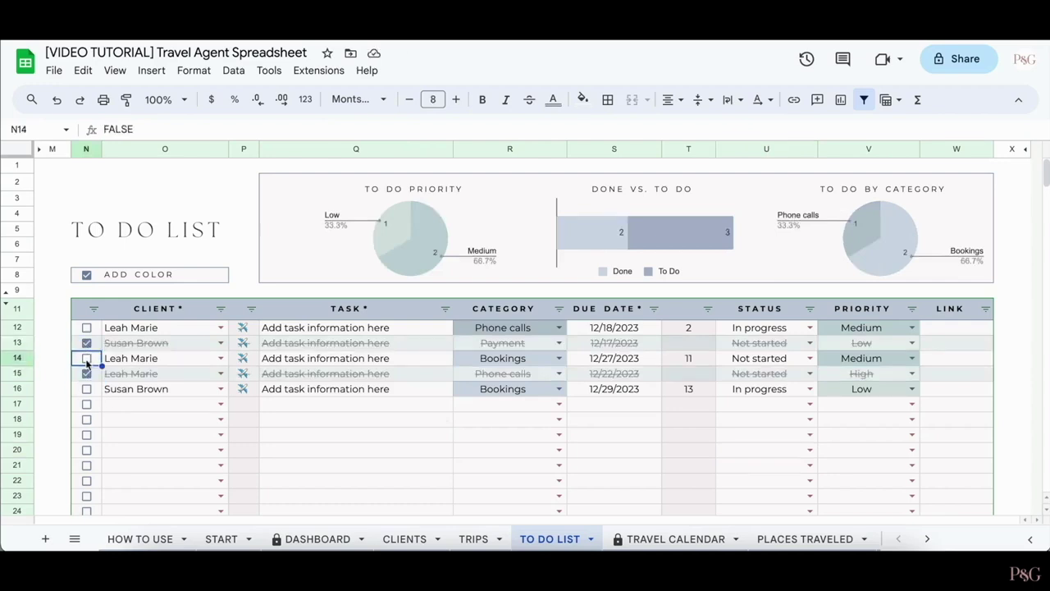
Toggle ADD COLOR category shading off and back on, then reopen the row 13 task.
left_click(86, 276)
left_click(87, 275)
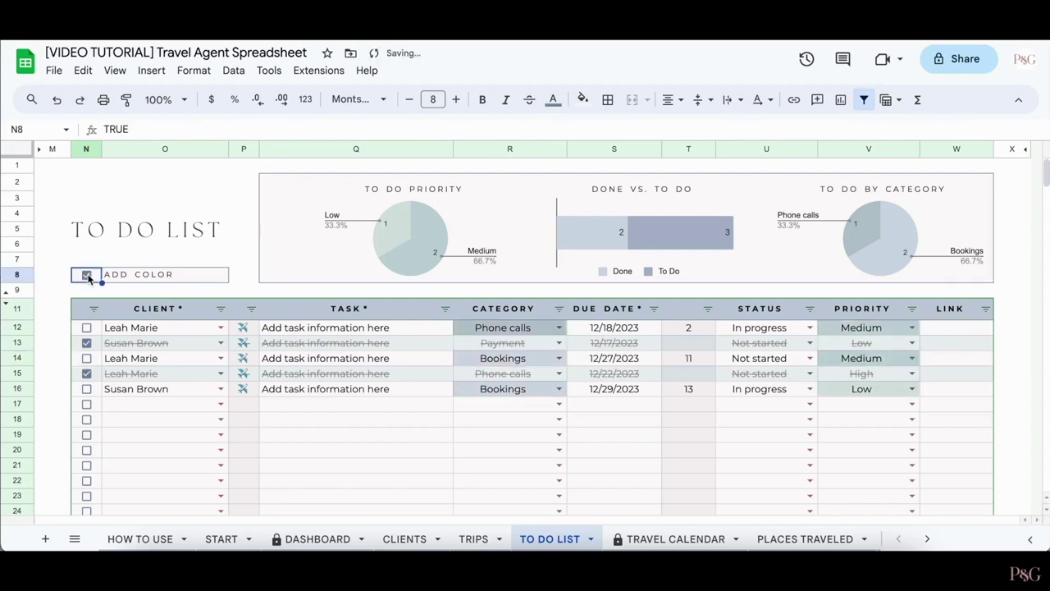
left_click(87, 276)
left_click(87, 276)
left_click(87, 276)
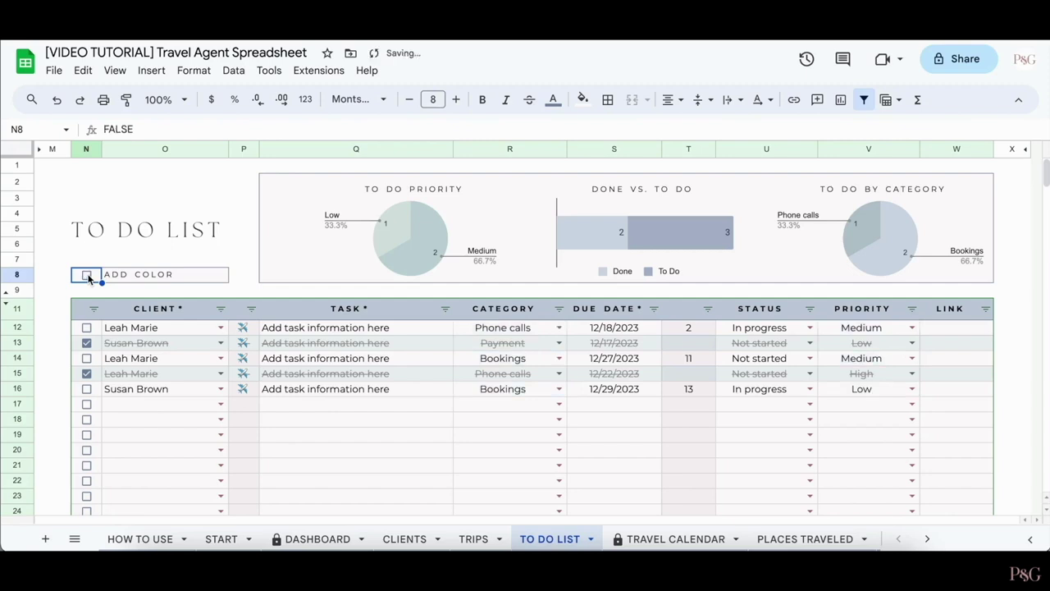
left_click(86, 276)
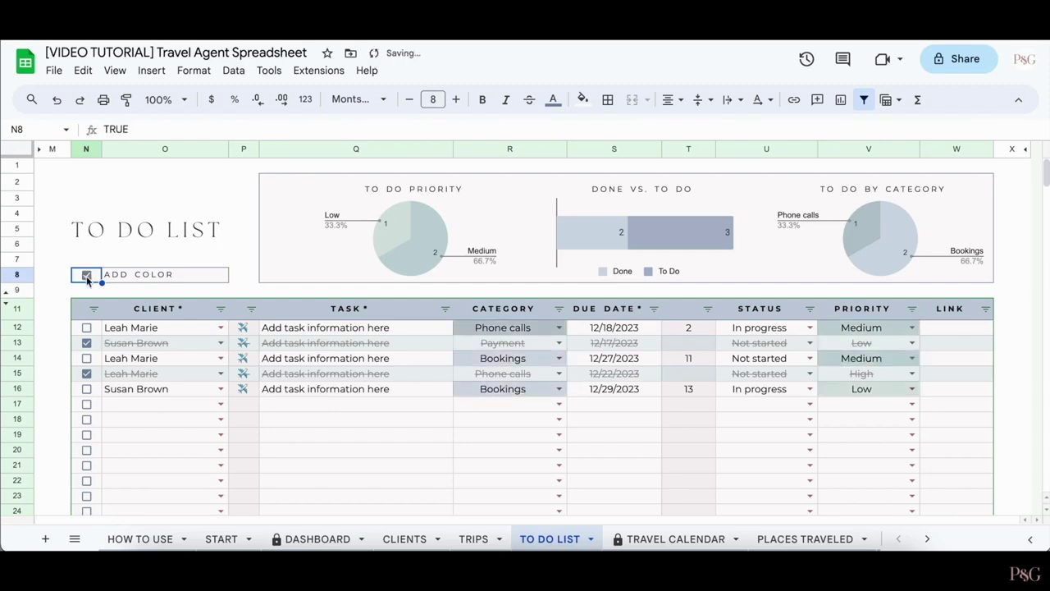
left_click(86, 343)
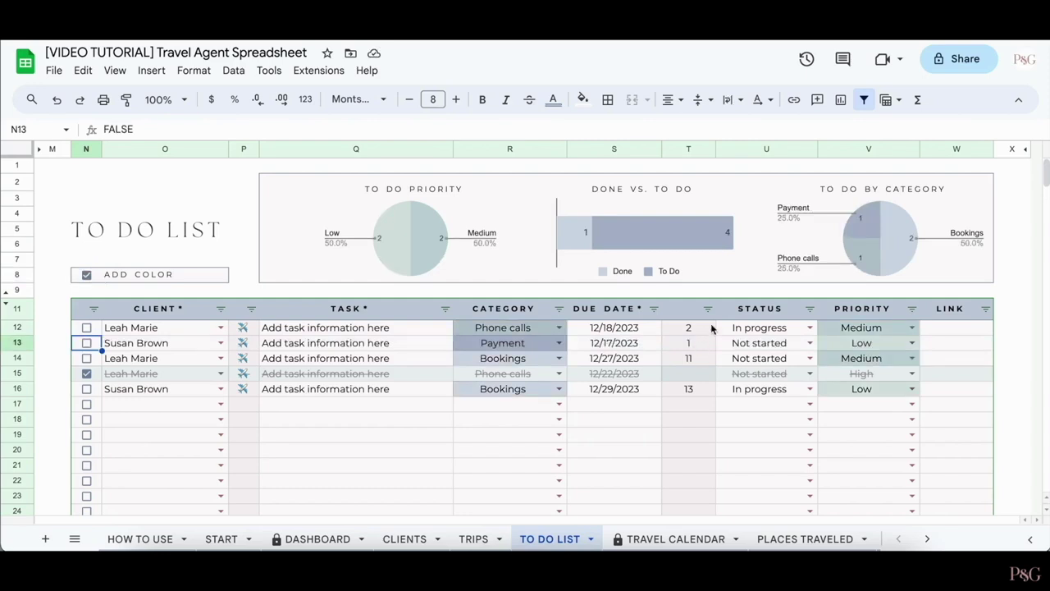
Sort the to-do tasks by DUE DATE A to Z, earliest first.
left_click(654, 311)
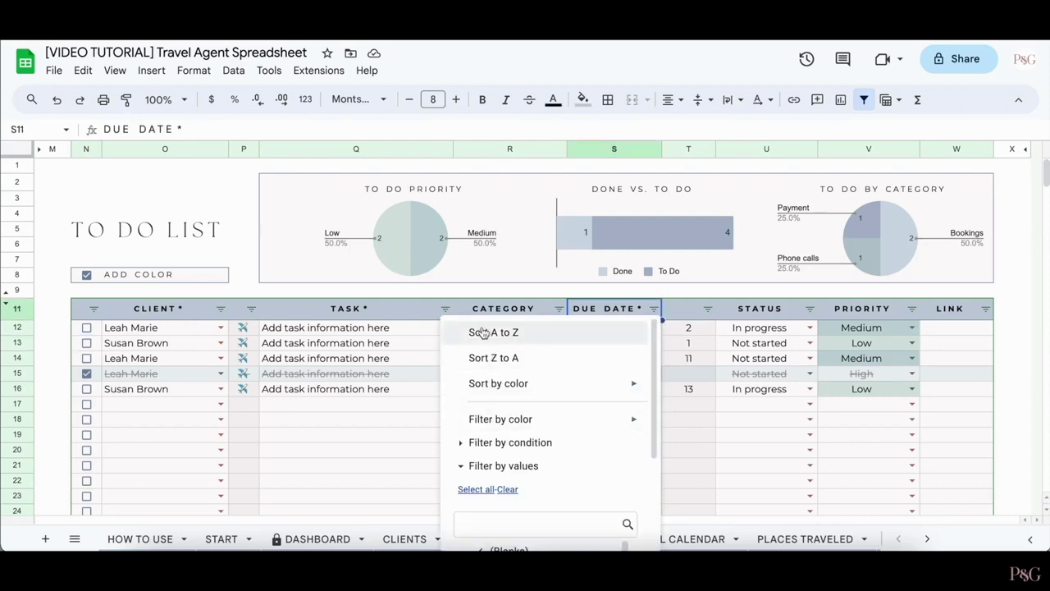
scroll(520, 387, "down", 3)
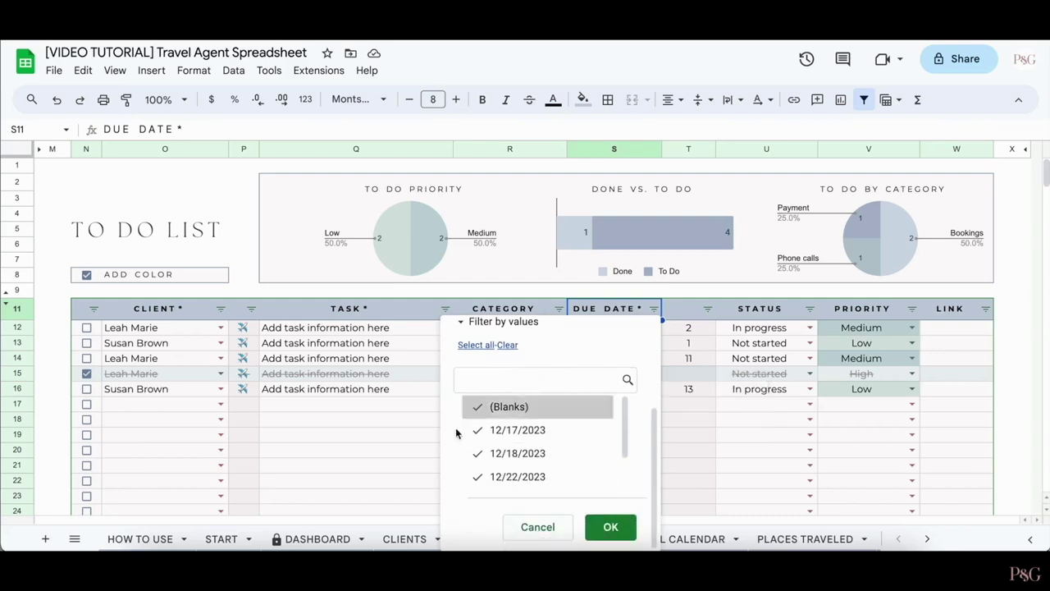
scroll(561, 361, "up", 4)
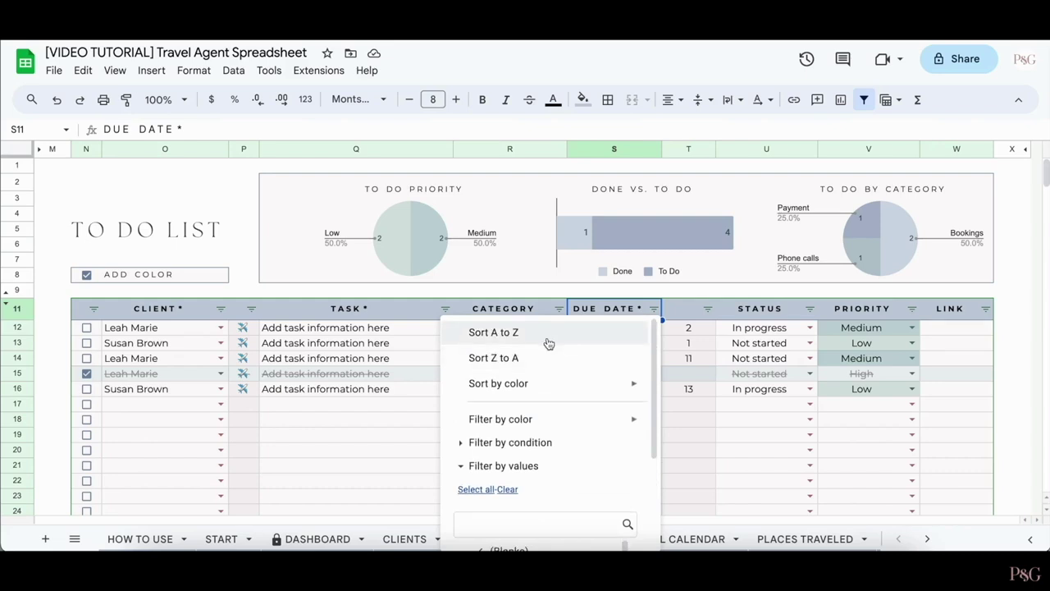
left_click(548, 341)
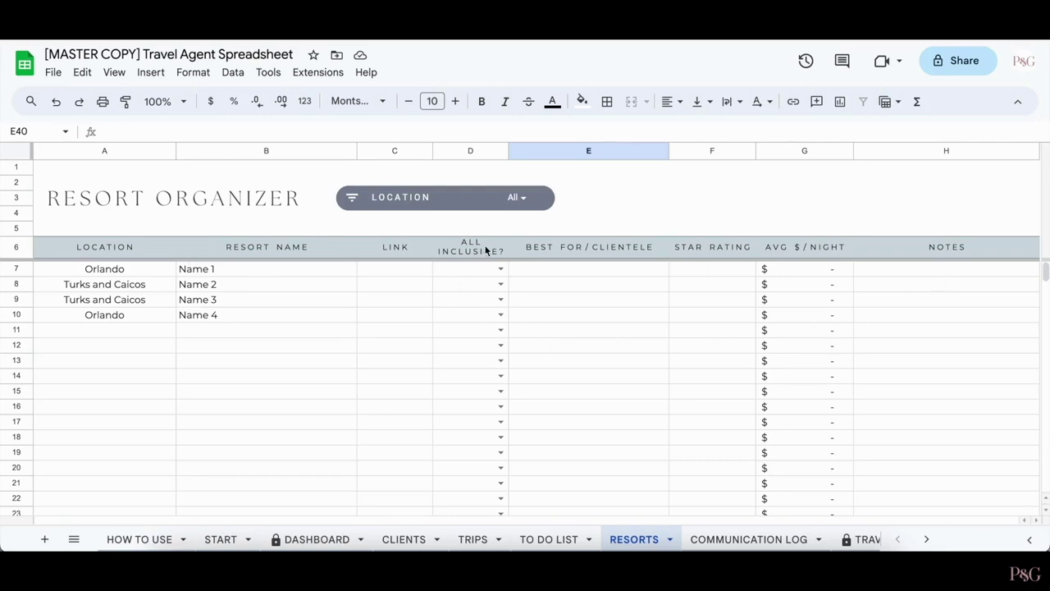
Mark Name 1 as All Inclusive Yes and Name 2 as No.
left_click(500, 269)
left_click(463, 287)
left_click(501, 284)
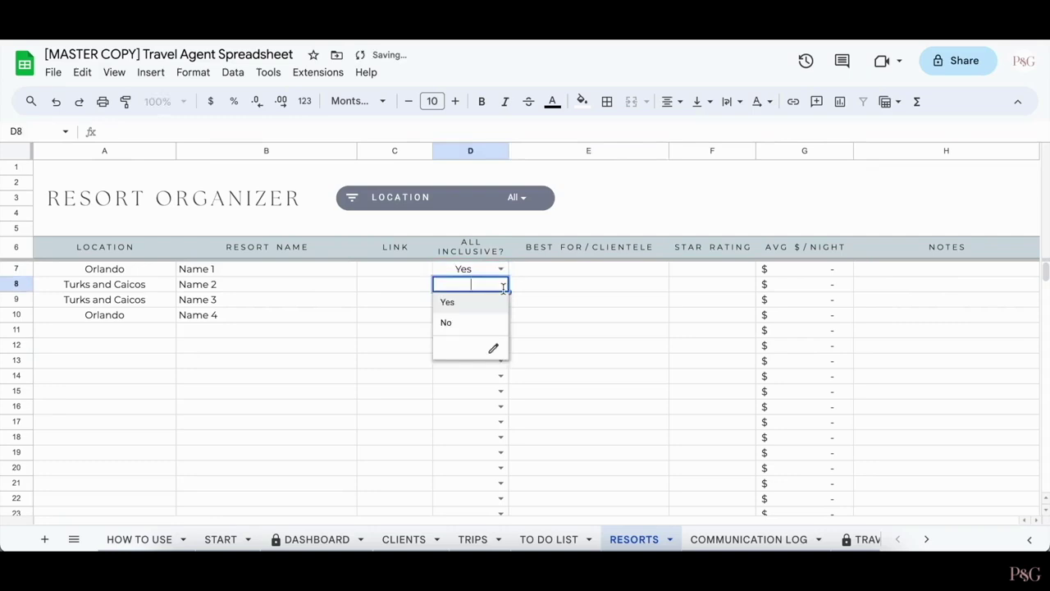
left_click(464, 323)
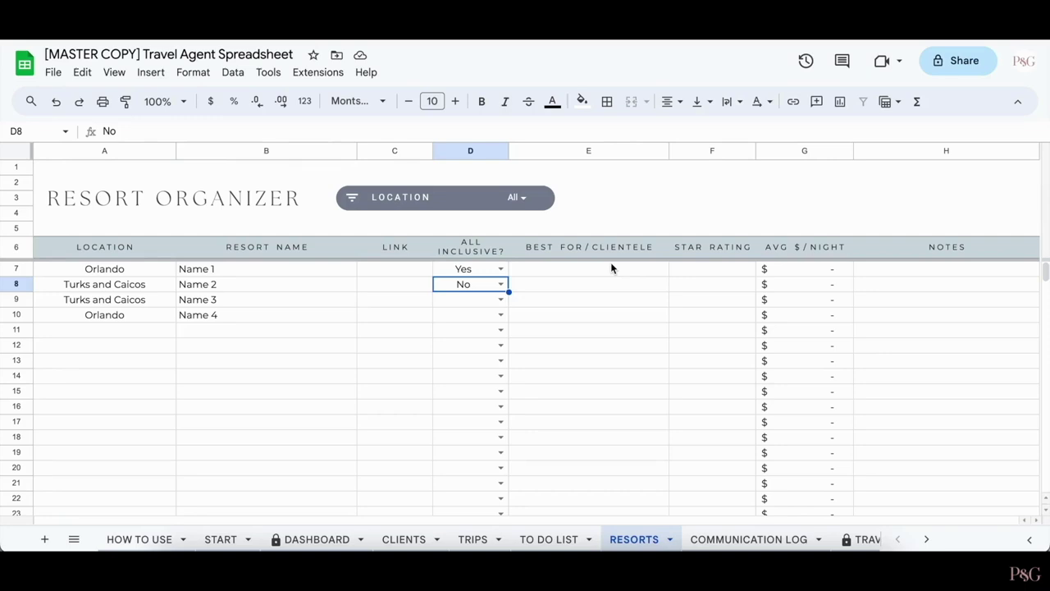
left_click(396, 319)
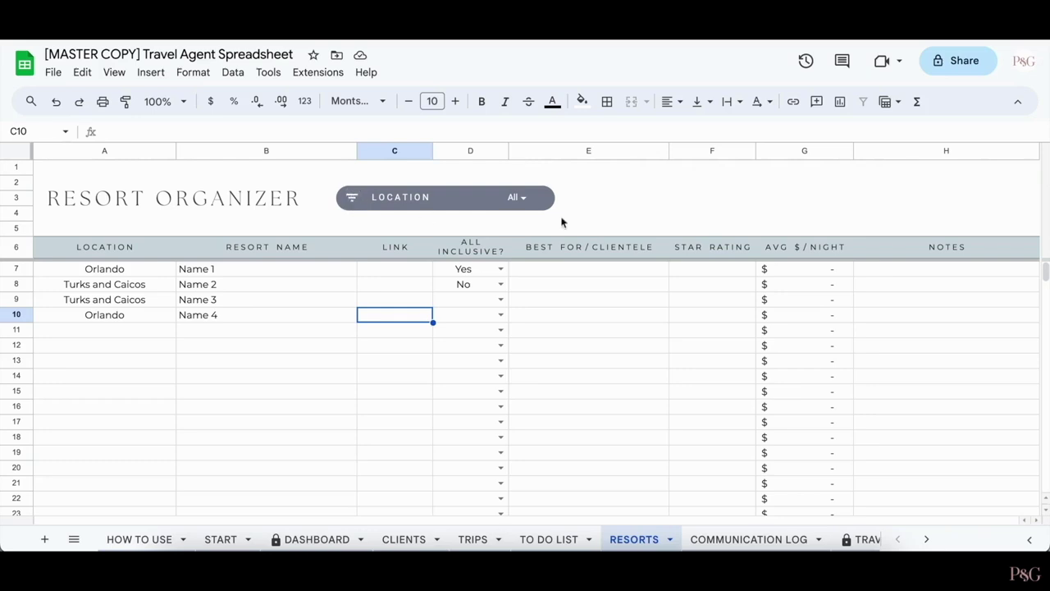
Try the LOCATION filter, briefly showing only Orlando, then showing all locations again.
left_click(361, 191)
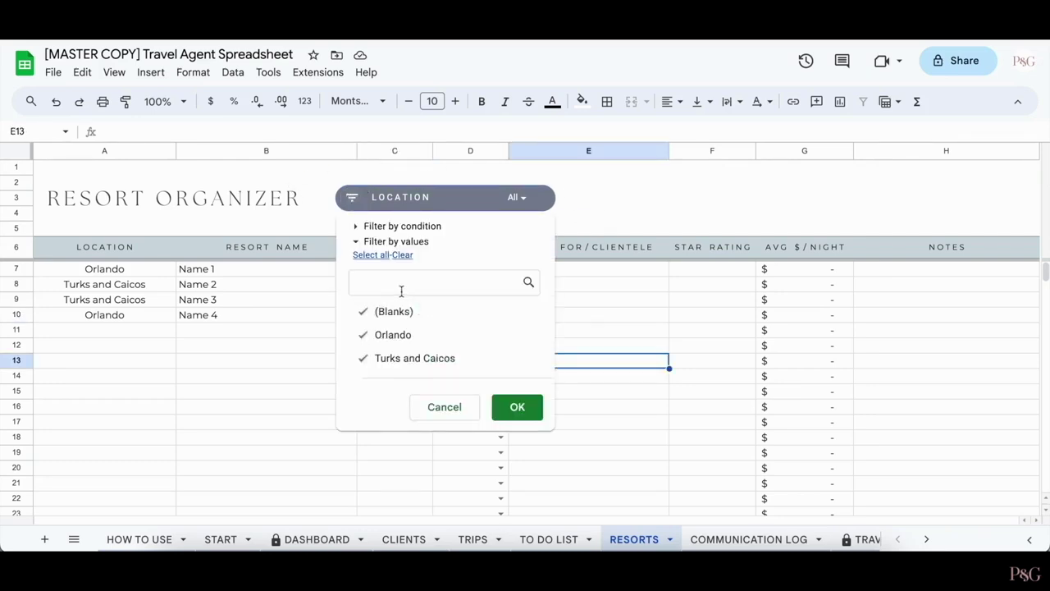
left_click(380, 358)
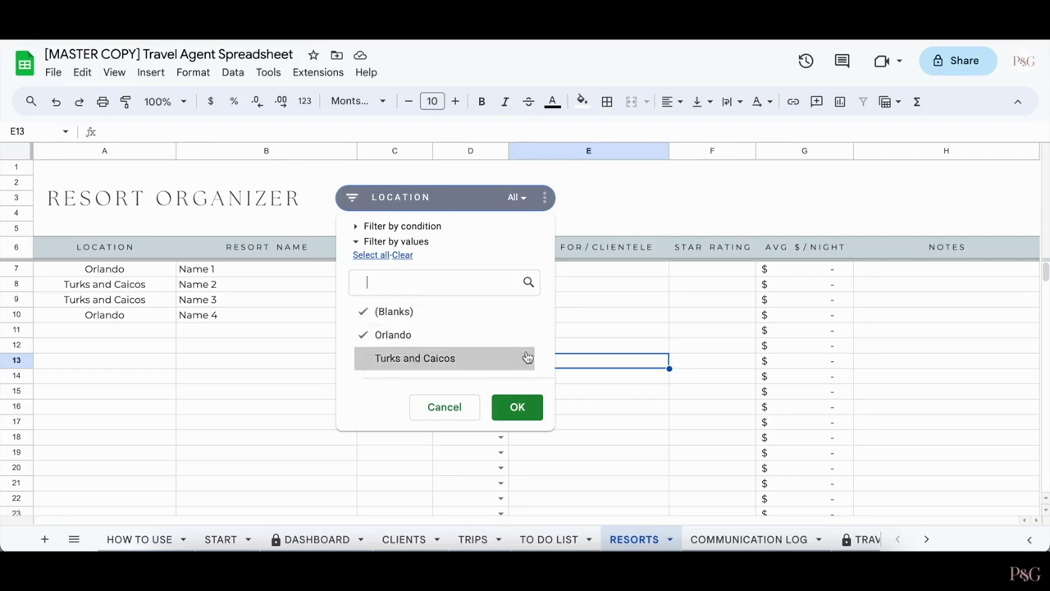
left_click(518, 406)
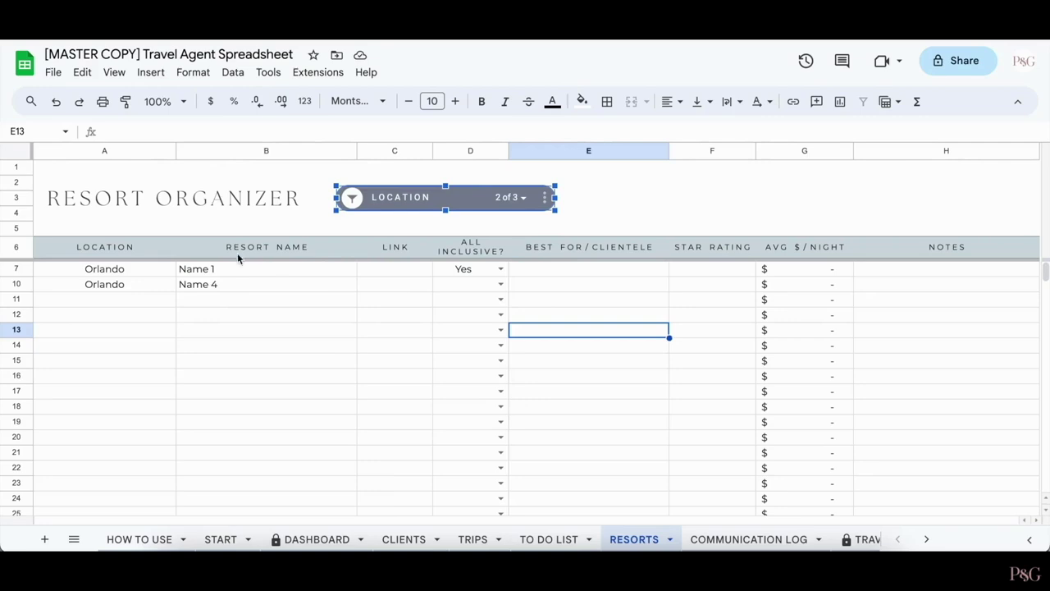
left_click(297, 335)
left_click(352, 201)
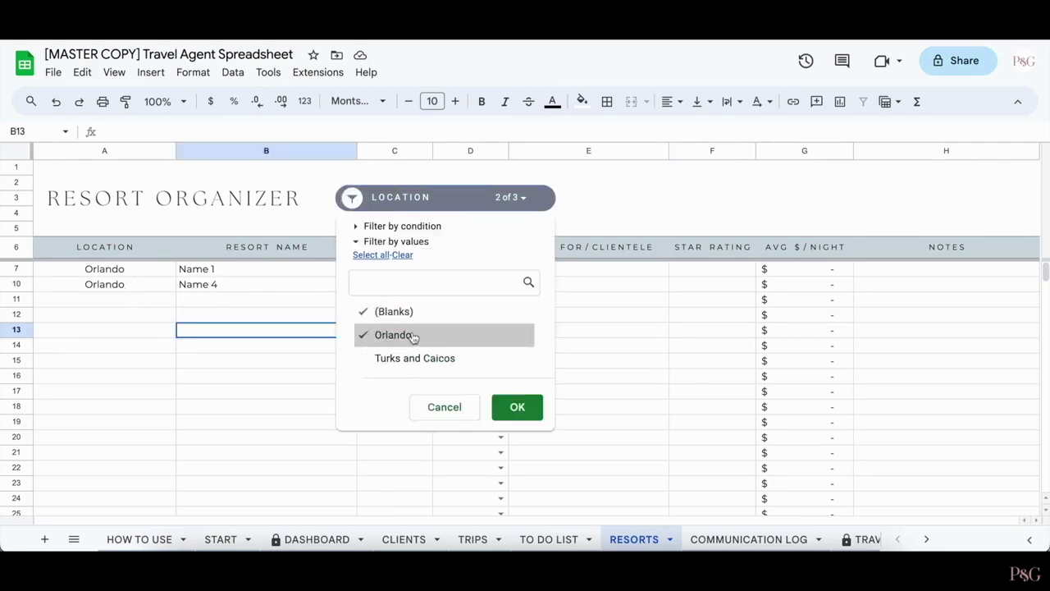
left_click(443, 405)
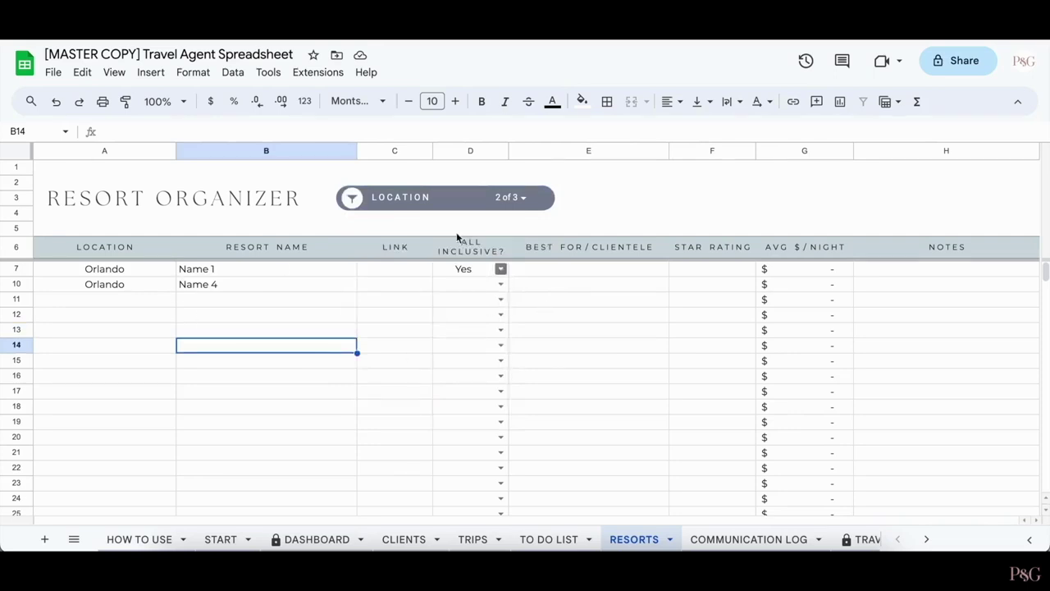
left_click(509, 198)
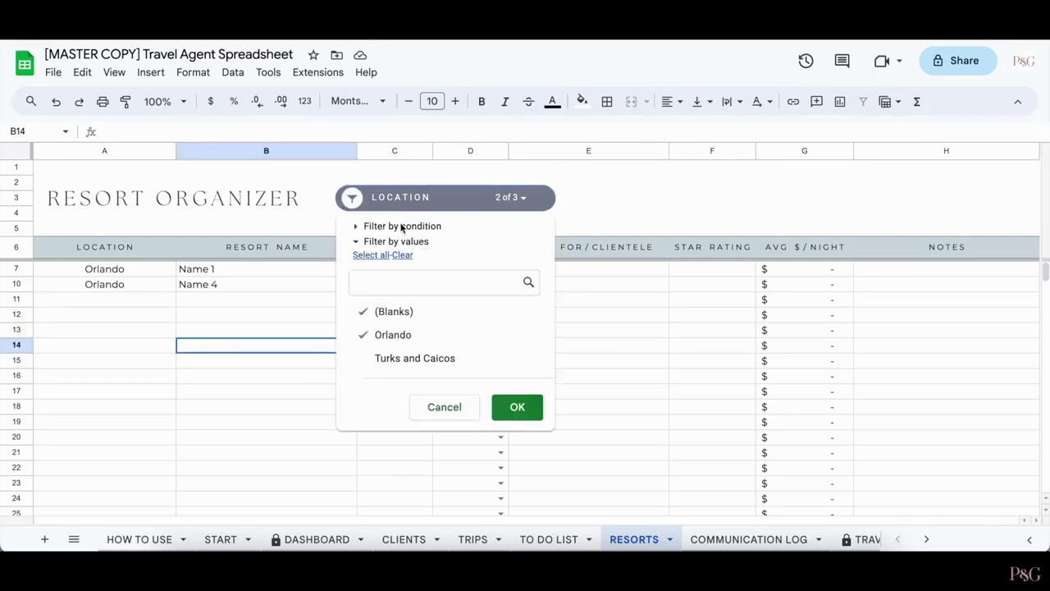
left_click(510, 408)
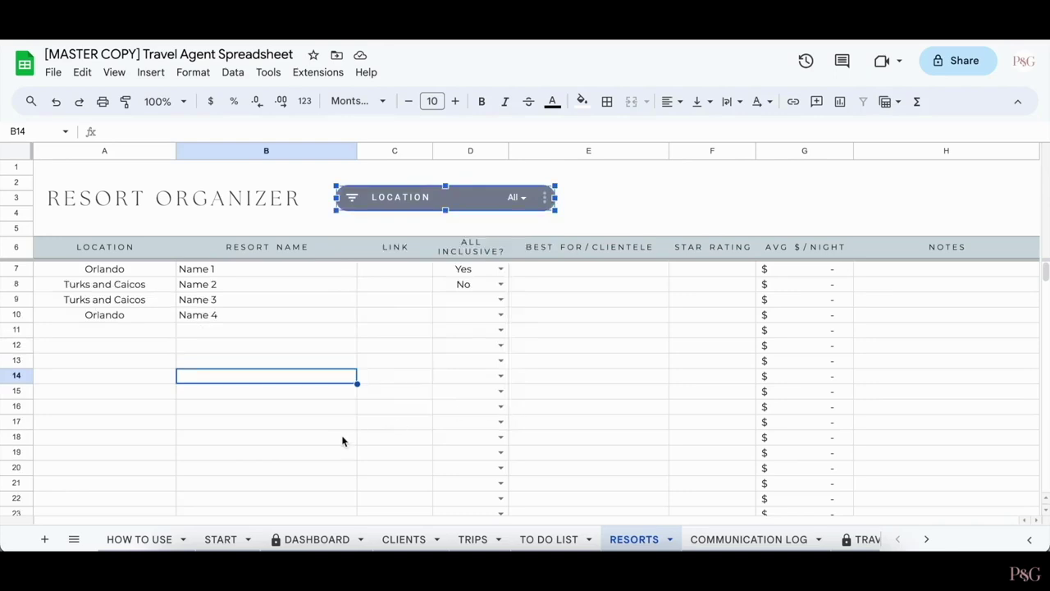
Filter LOCATION to only Turks and Caicos, restore all locations, then go to Communication Log.
left_click(353, 198)
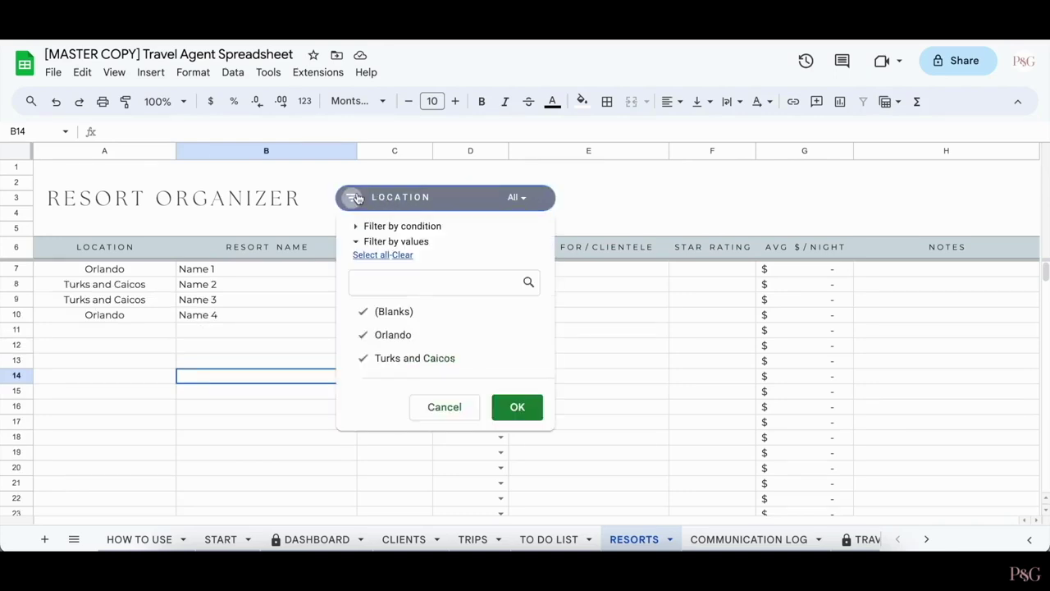
left_click(406, 256)
left_click(390, 364)
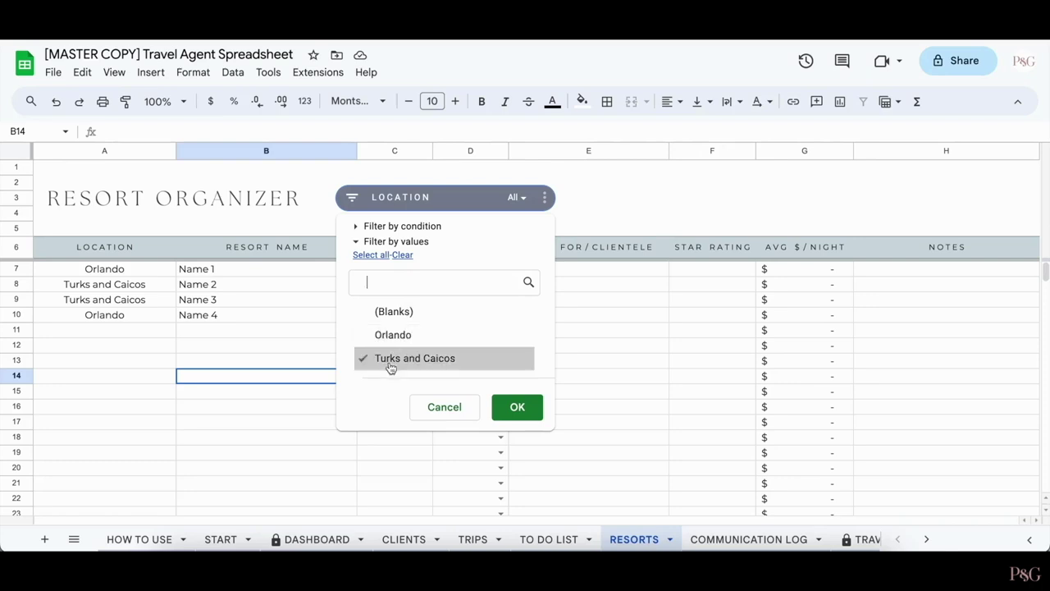
left_click(517, 406)
left_click(353, 197)
left_click(370, 255)
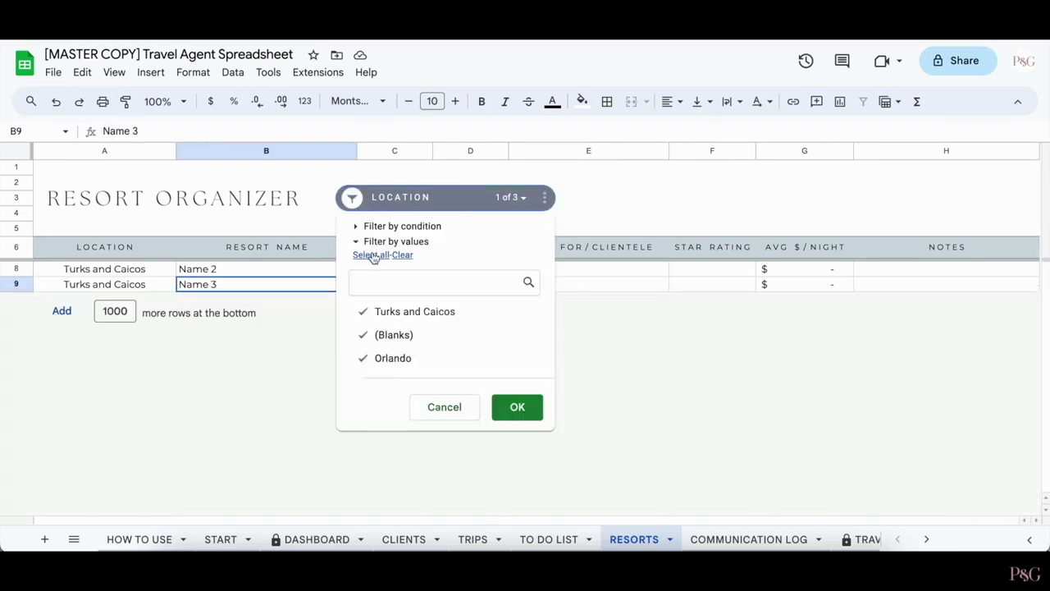
left_click(513, 408)
left_click(375, 394)
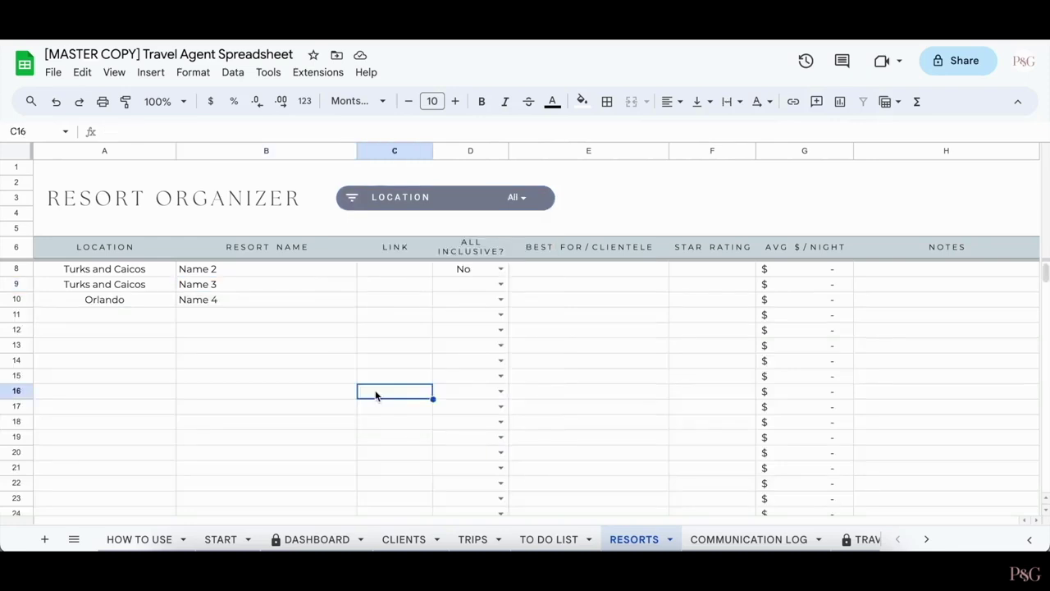
left_click(774, 537)
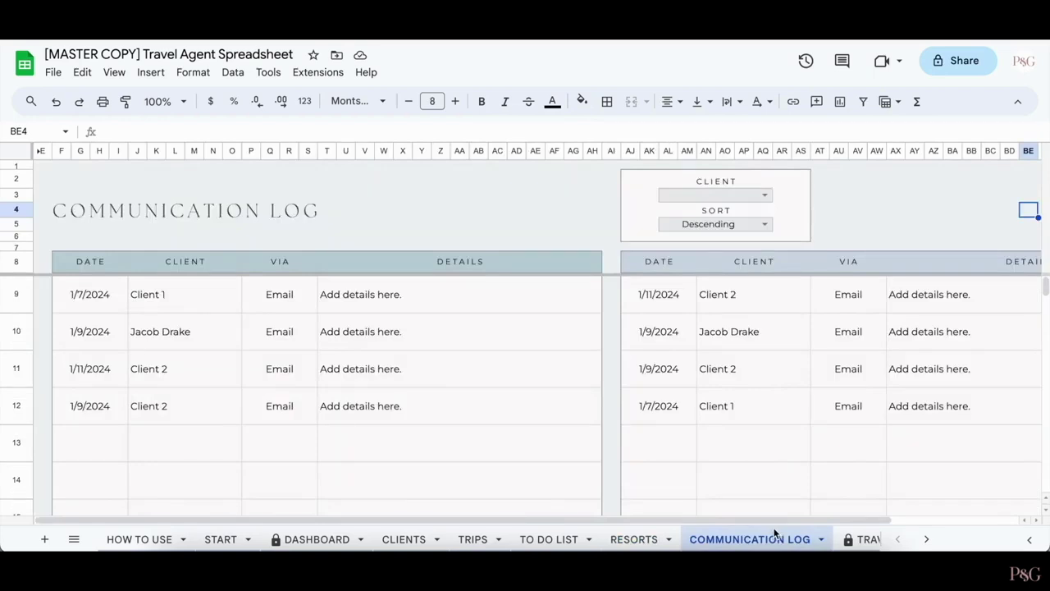
Date row 13's log entry 1/7/2024 and enter the new client's name.
left_click(91, 444)
double_click(91, 444)
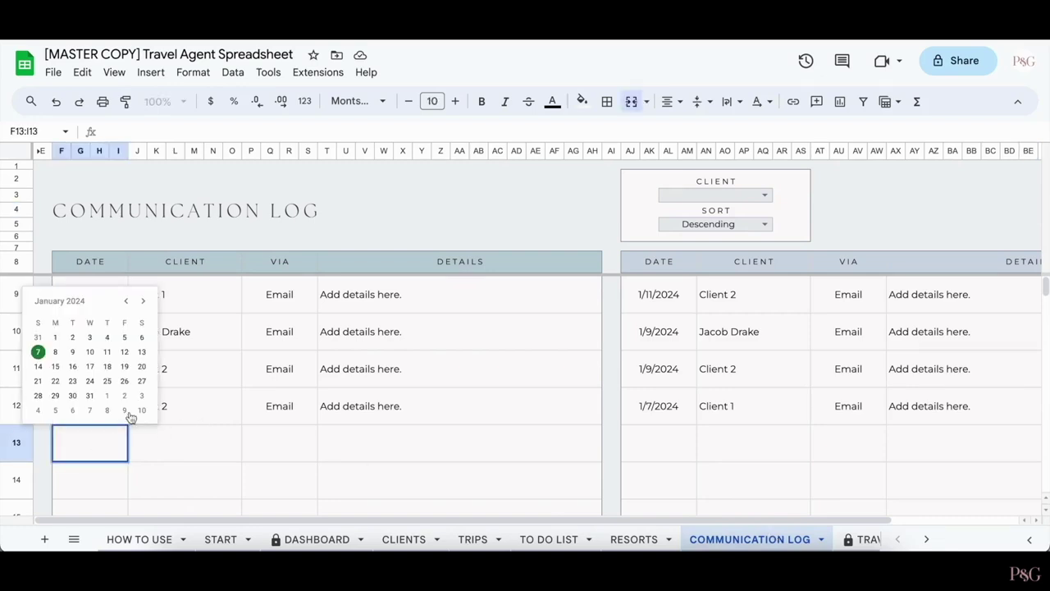
left_click(37, 352)
key("Tab")
type("D")
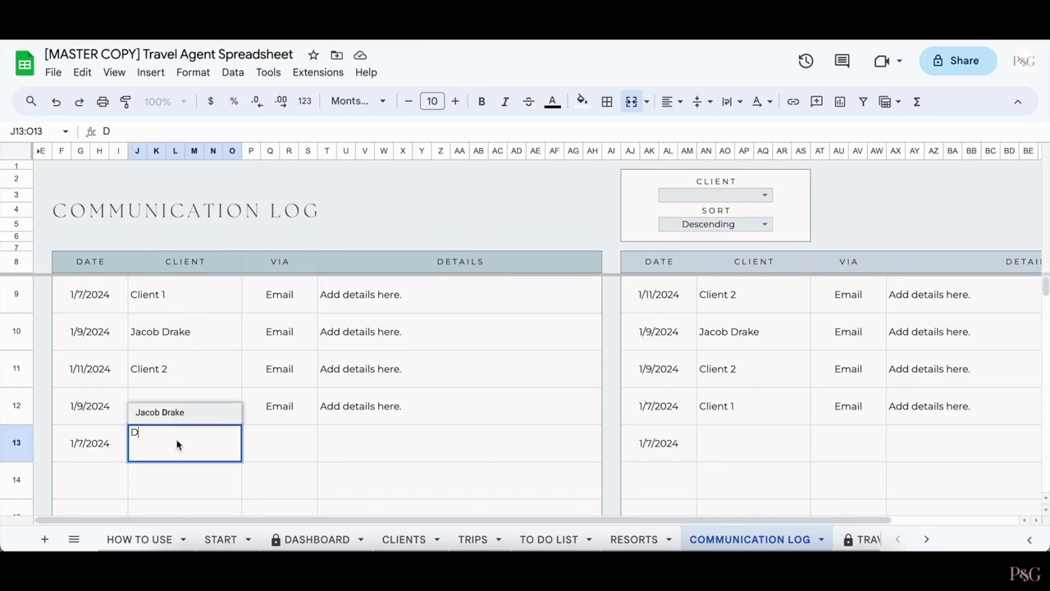
type("ylan W.")
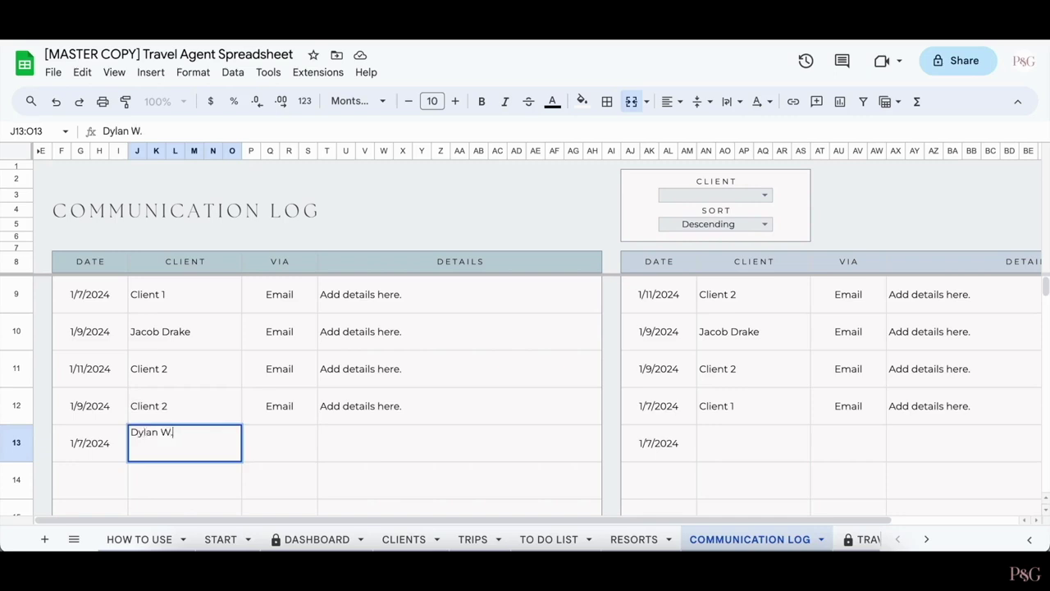
key("Return")
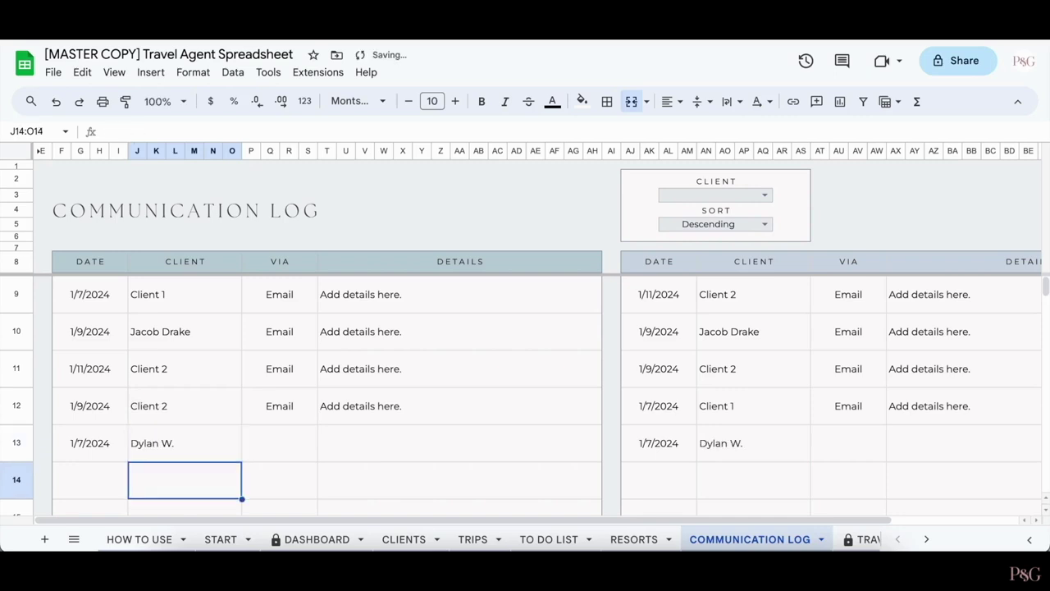
Try the client name autocomplete in row 14 and the client filter, then undo.
type("Dy")
left_click(188, 448)
left_click(820, 225)
left_click(716, 196)
type("D")
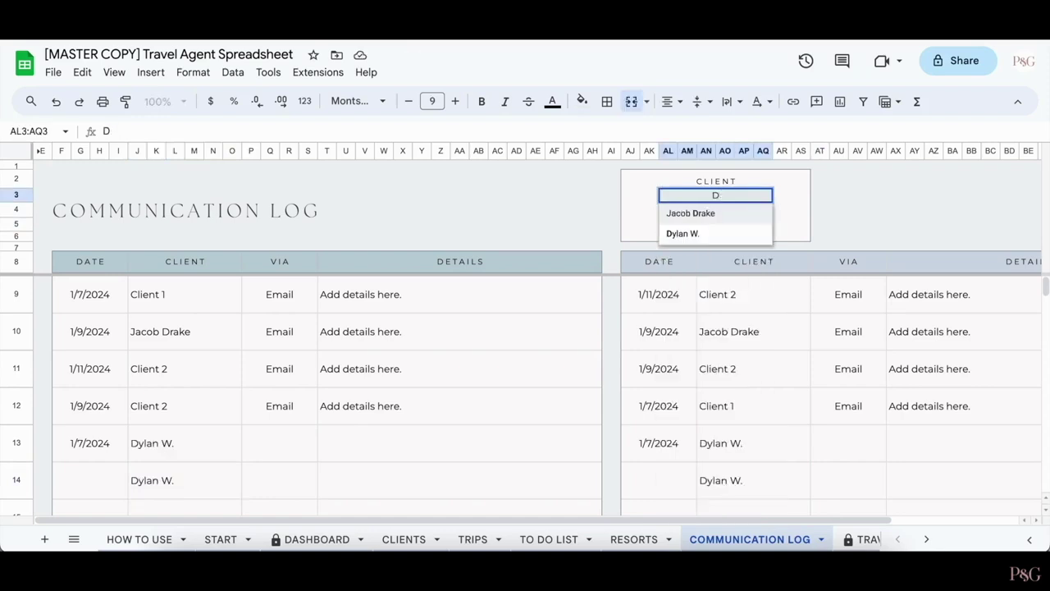
type("y")
left_click(725, 219)
key("ctrl+z")
key("ctrl+z")
Set row 13's Via to Email and keep the 'Add details here.' placeholder.
left_click(279, 443)
type("Email")
key("Tab")
type("A")
key("BackSpace")
key("Return")
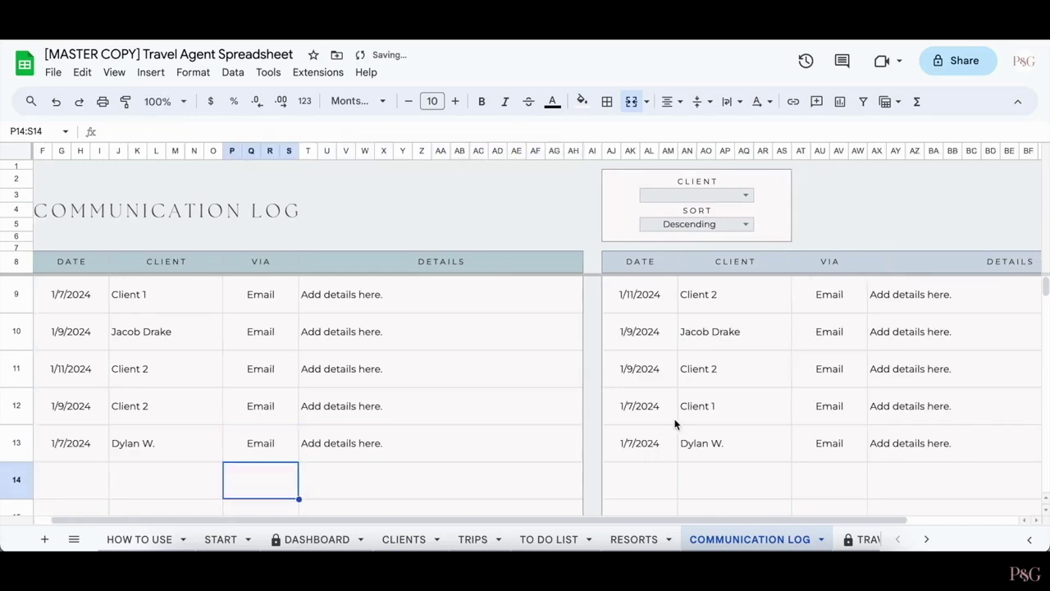
Attempt to edit a protected details cell in the sorted log and cancel the warning.
scroll(675, 423, "right", 4)
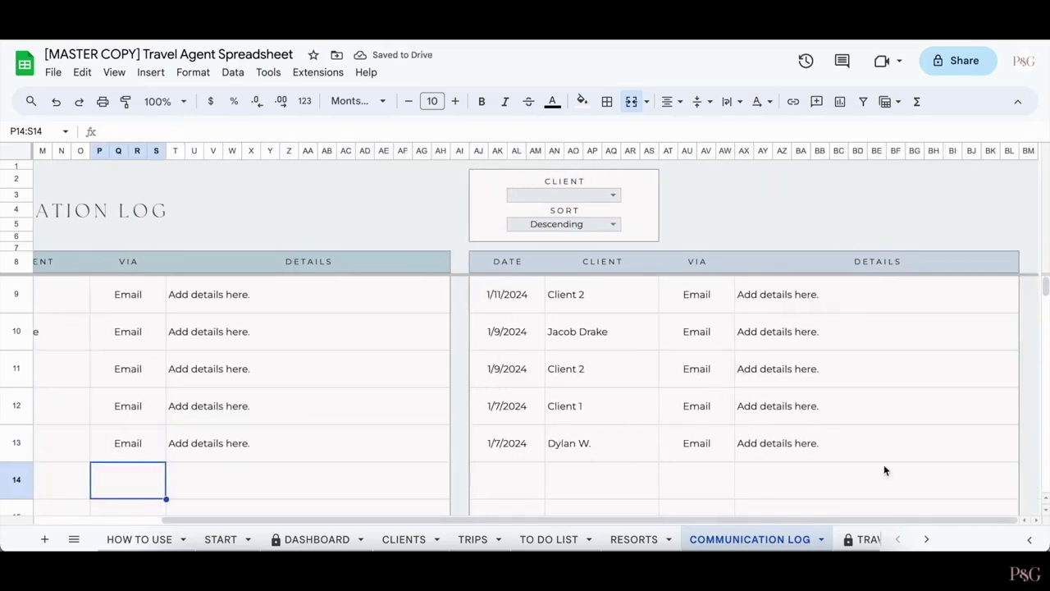
left_click(883, 342)
double_click(883, 342)
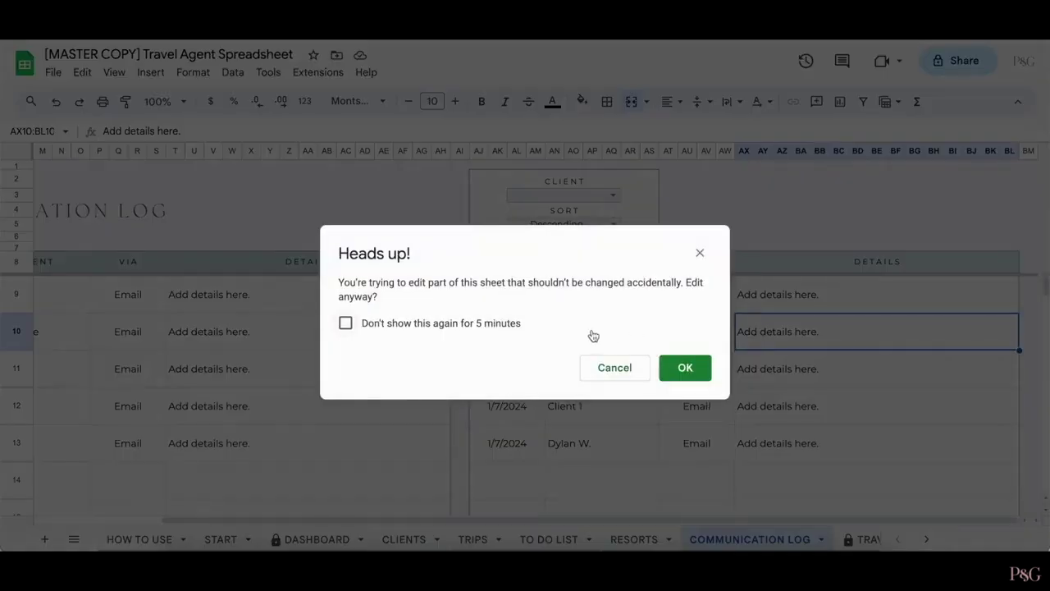
left_click(617, 369)
Set the log's Client filter to Client 2 with Ascending sort order.
left_click(612, 224)
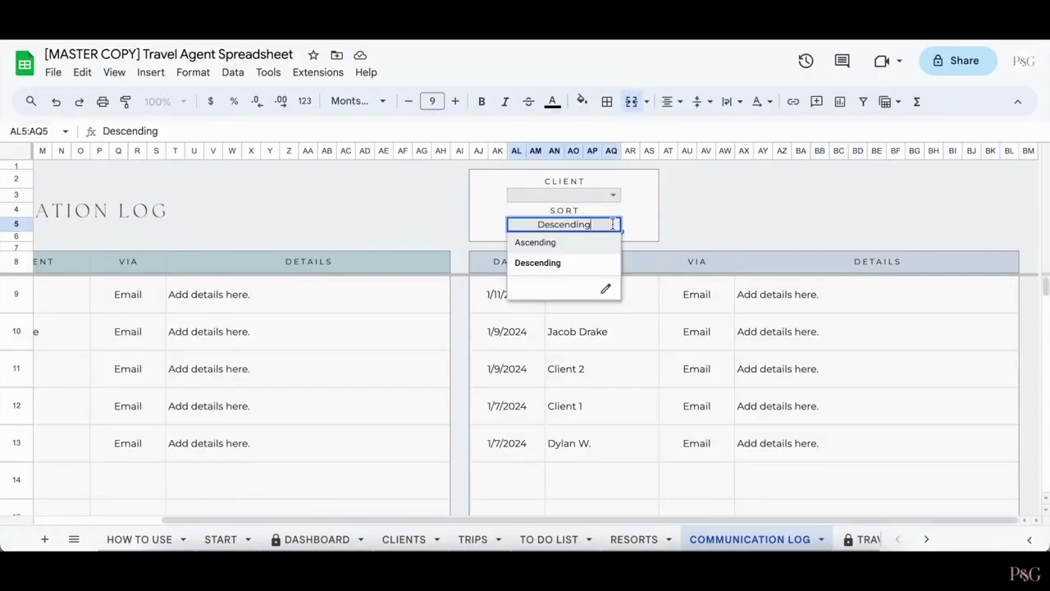
left_click(575, 242)
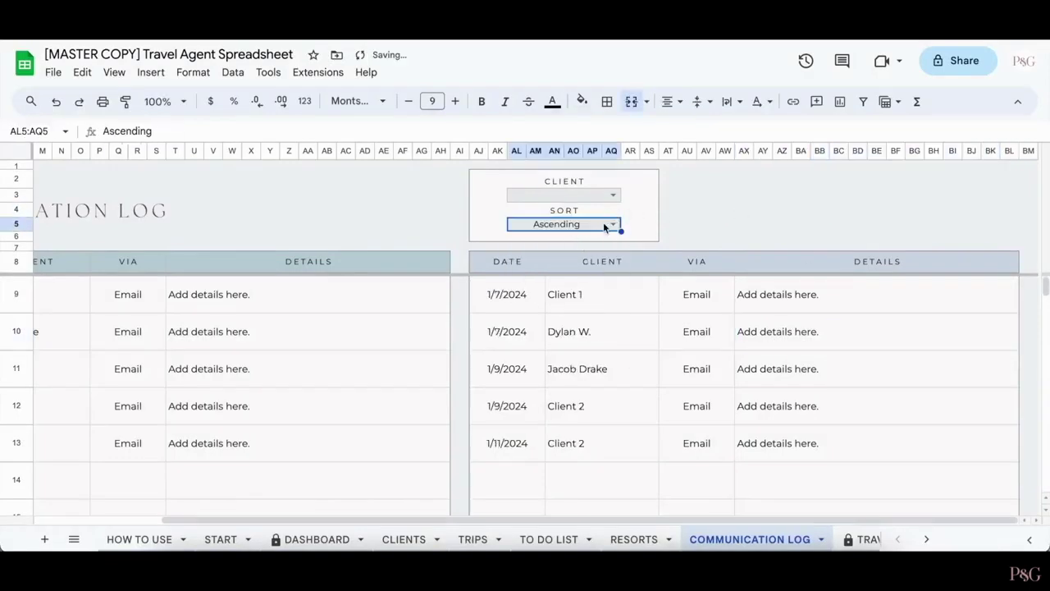
key("Delete")
left_click(615, 194)
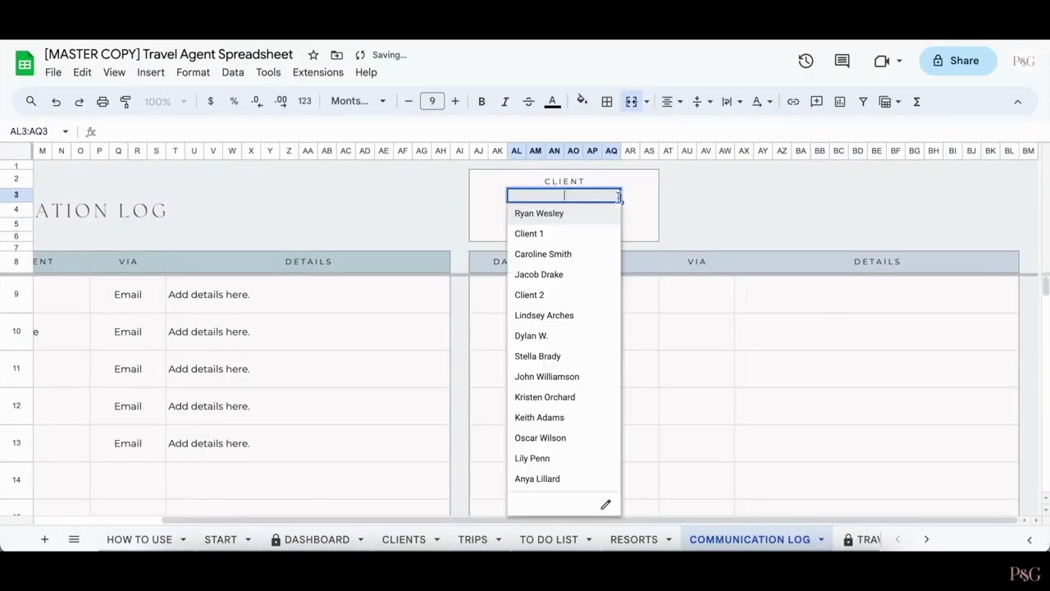
left_click(579, 237)
left_click(553, 197)
left_click(553, 294)
left_click(617, 222)
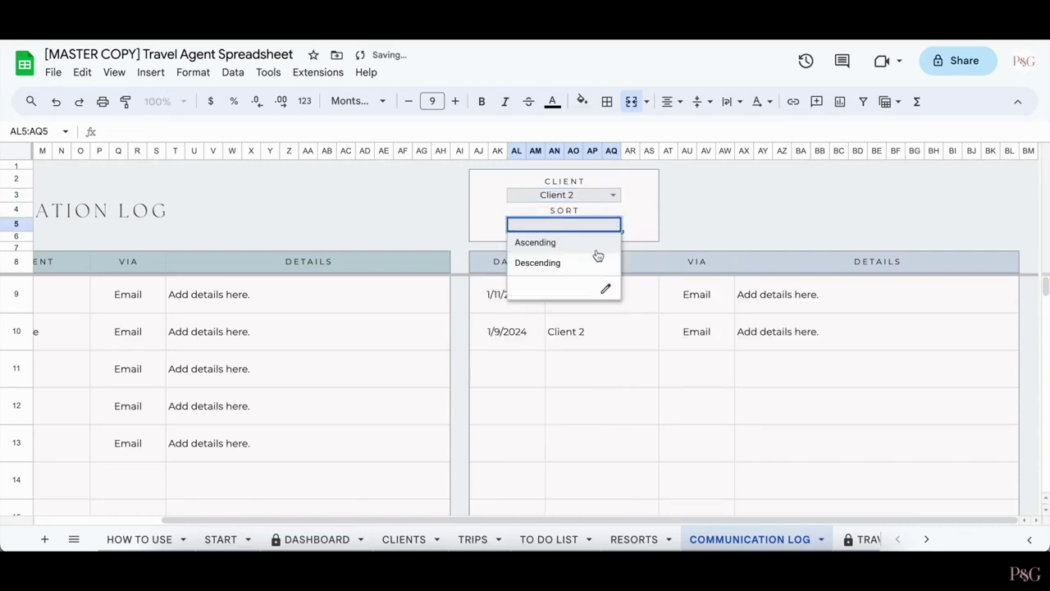
left_click(591, 243)
left_click(756, 231)
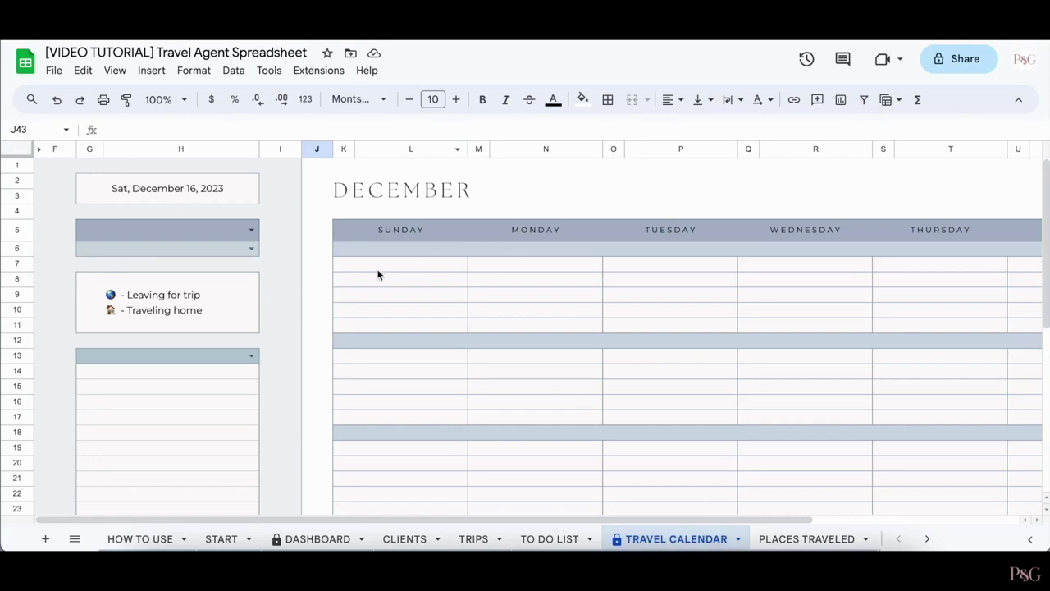
Set the Travel Calendar's month and year dropdowns to April 2023.
left_click(251, 230)
left_click(194, 312)
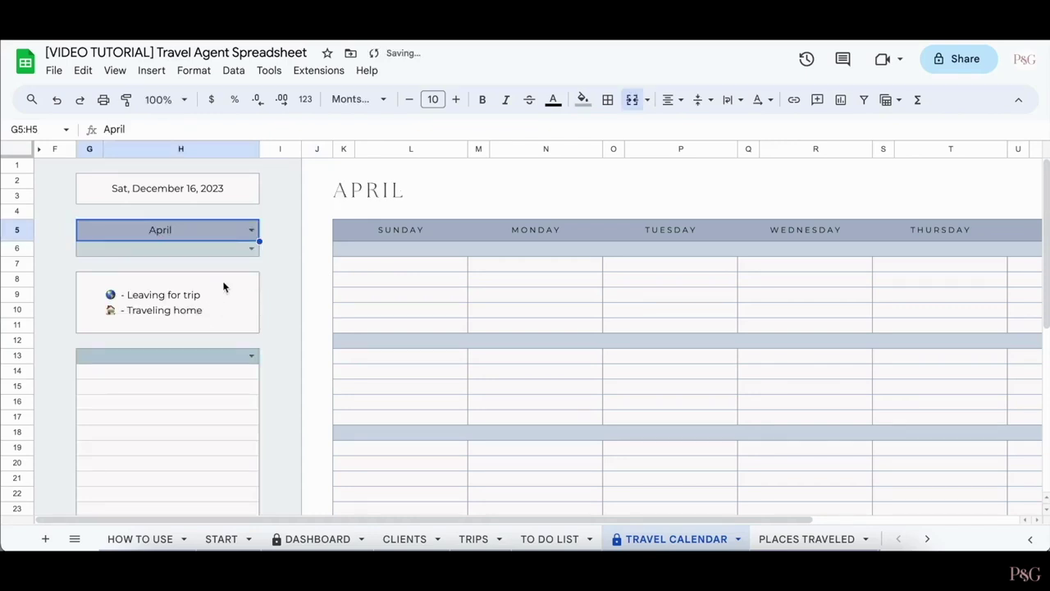
left_click(251, 248)
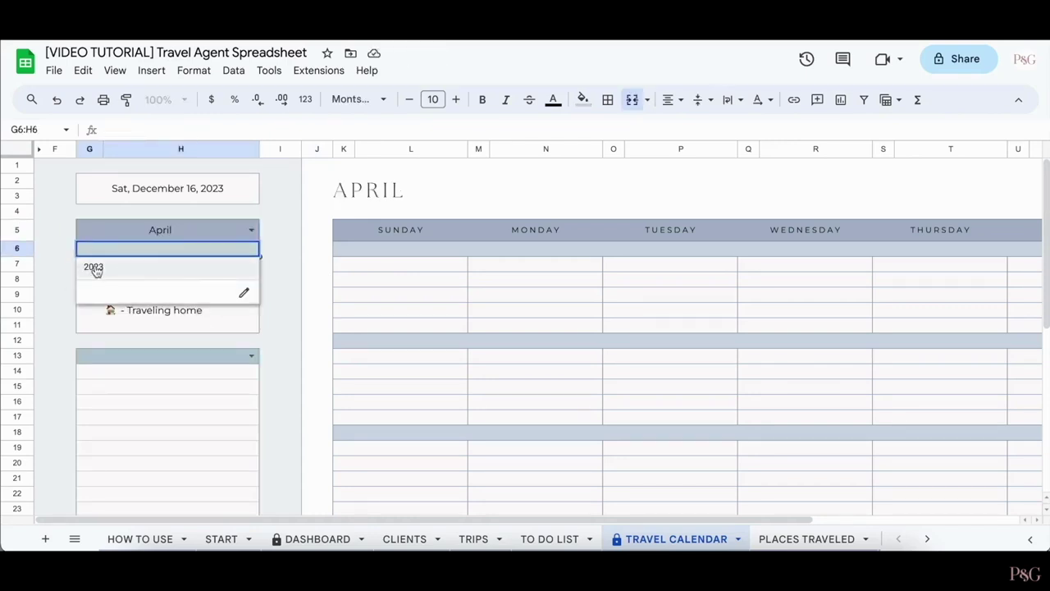
left_click(95, 268)
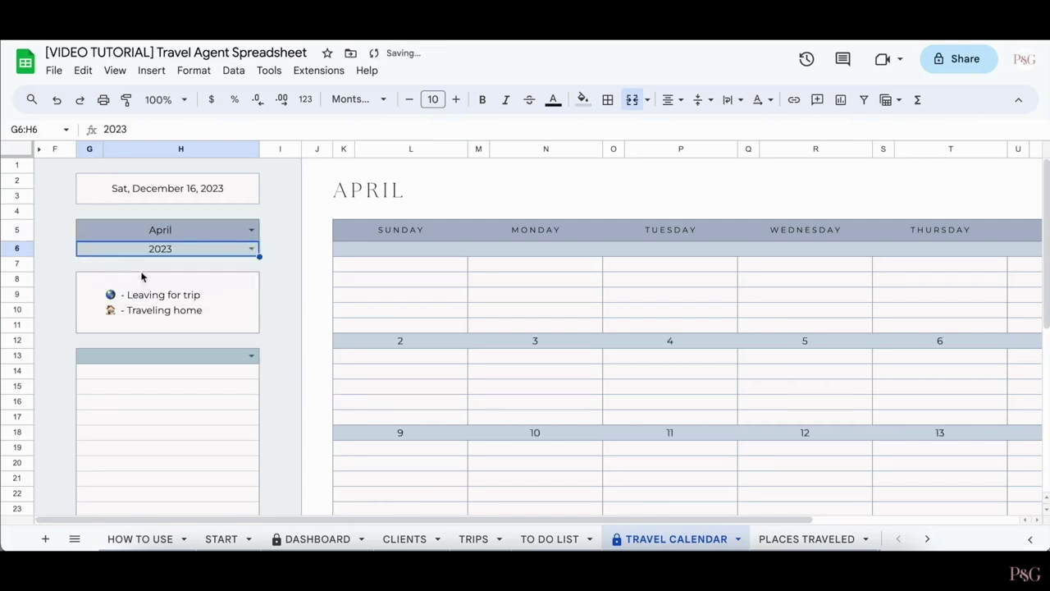
Scroll the calendar and switch its month back to December.
scroll(462, 371, "right", 3)
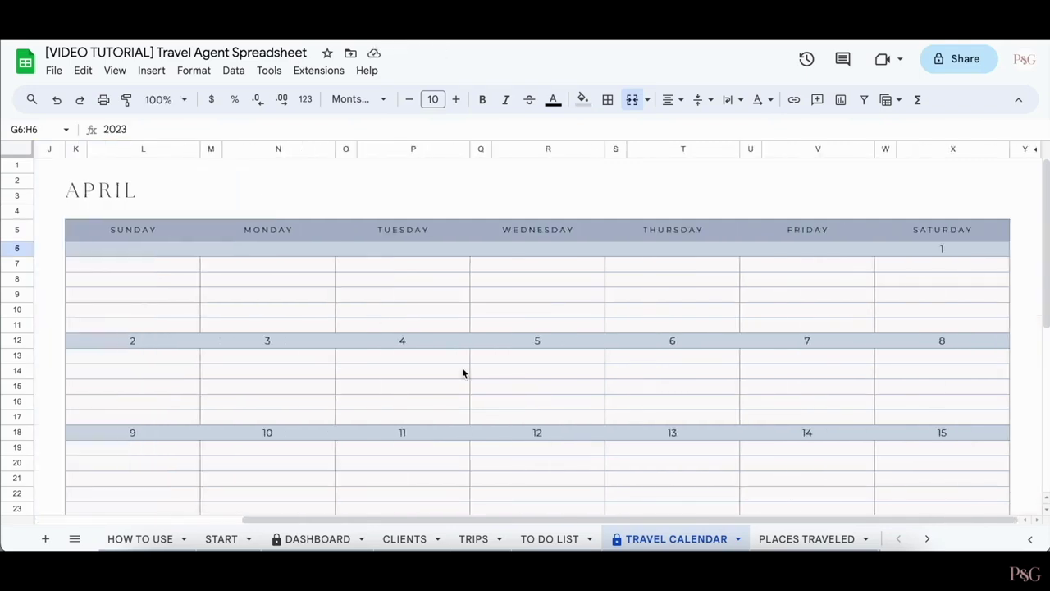
scroll(462, 372, "down", 10)
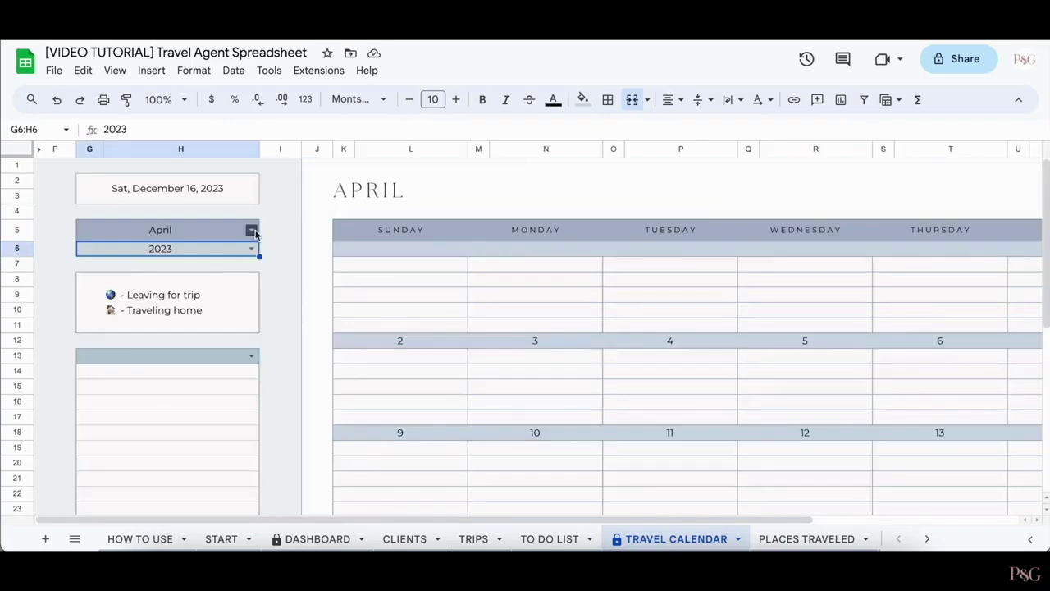
left_click(252, 231)
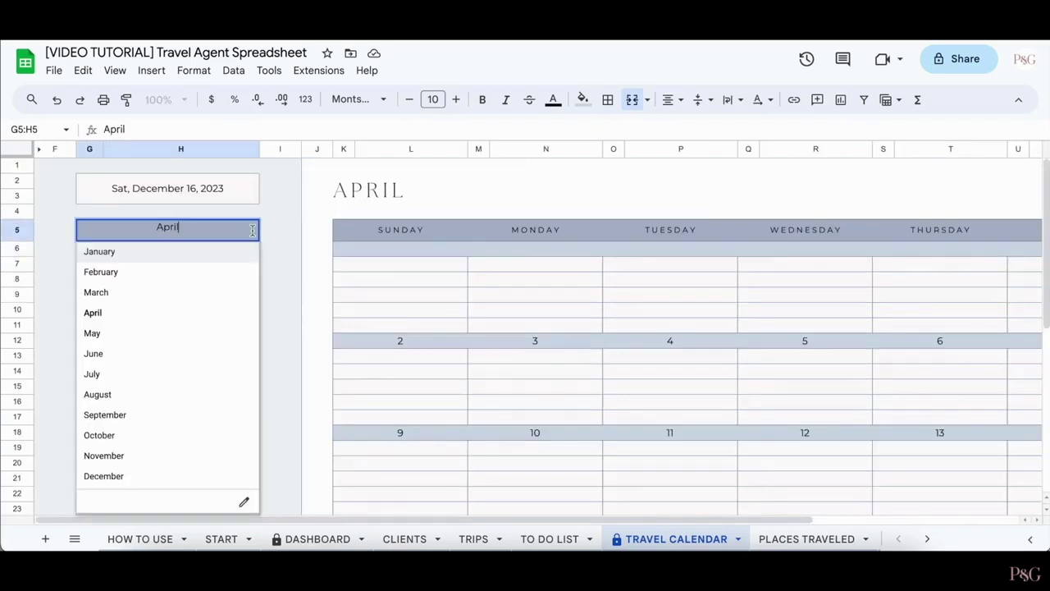
left_click(210, 476)
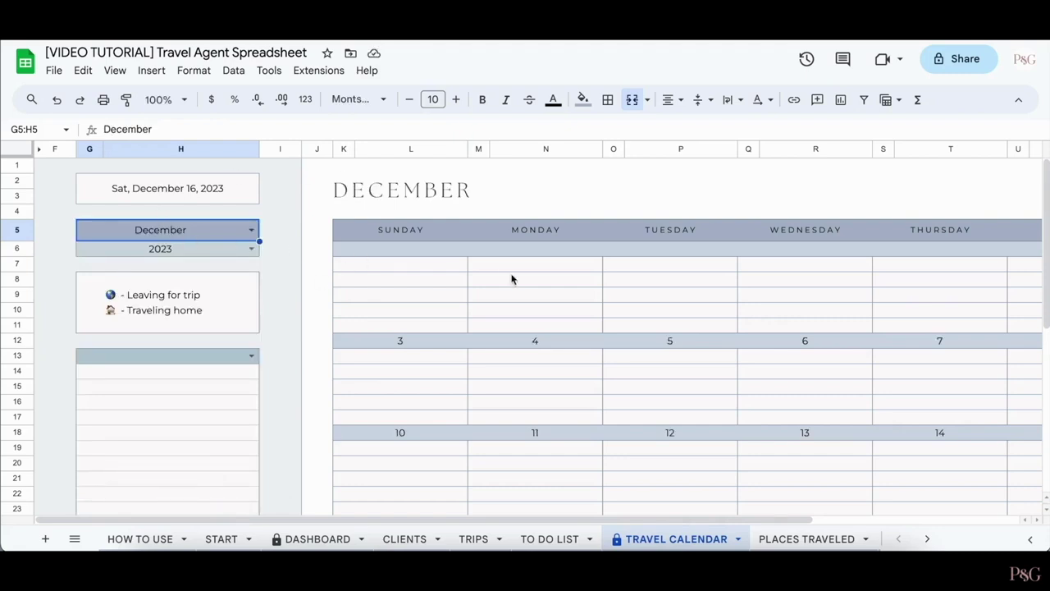
Follow the December 24 departure link to TRIPS!N8, then view the sample copy's calendar.
scroll(505, 328, "right", 3)
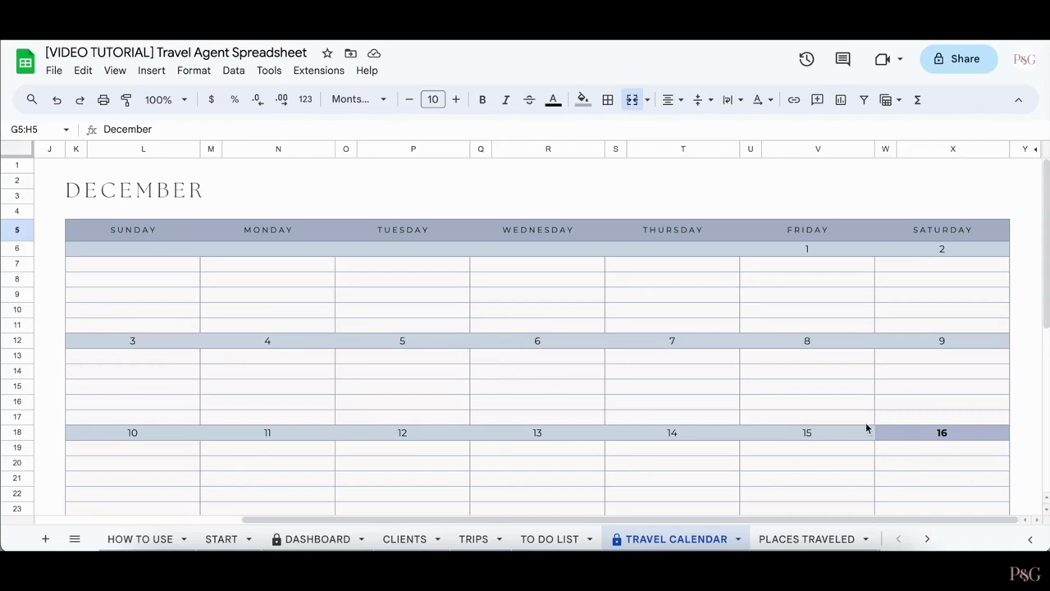
scroll(865, 427, "down", 5)
scroll(865, 428, "down", 3)
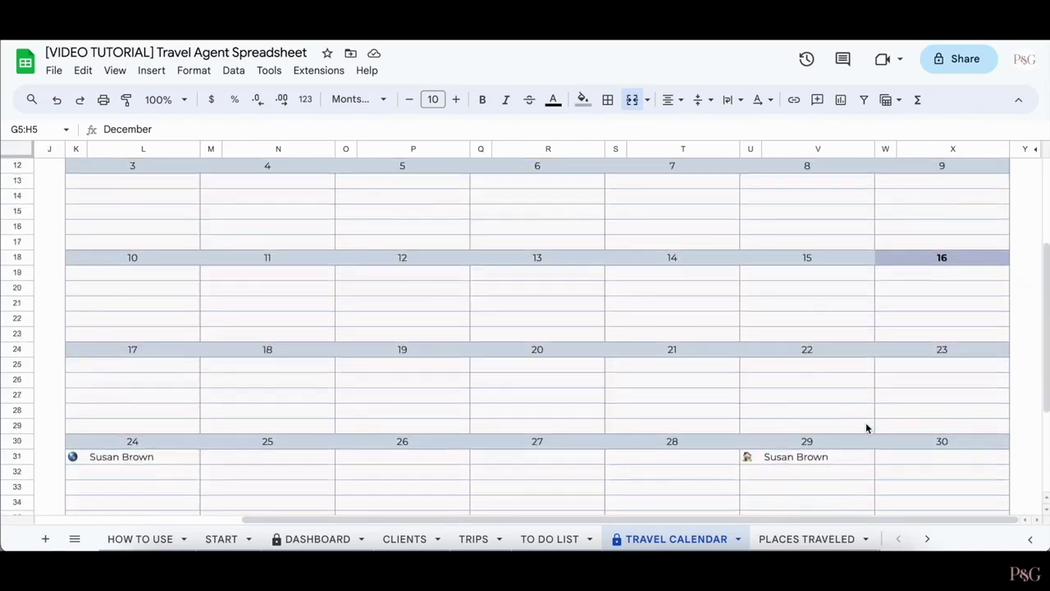
scroll(271, 419, "down", 2)
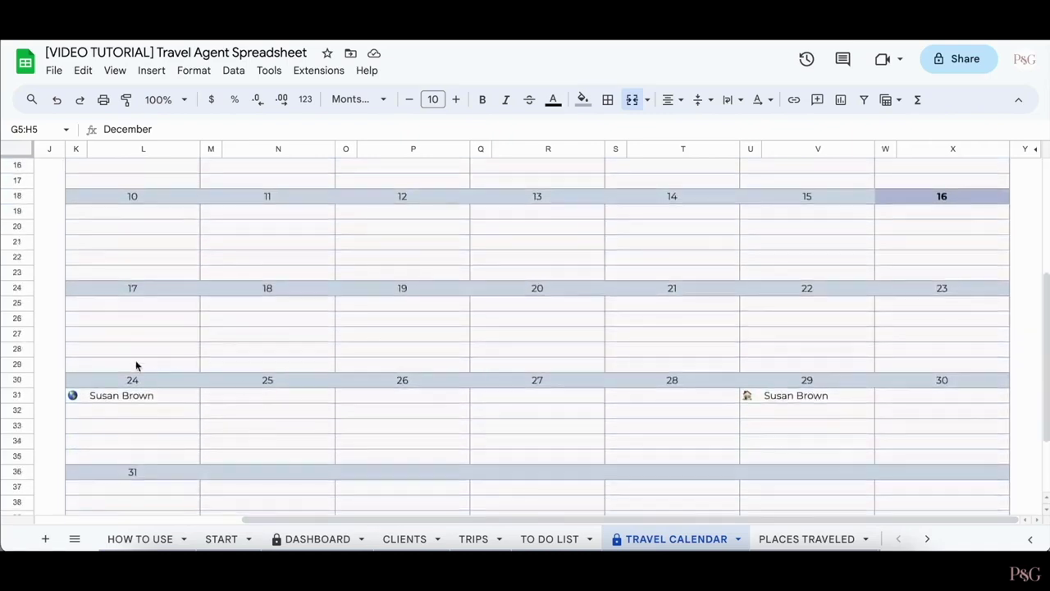
mouse_move(72, 398)
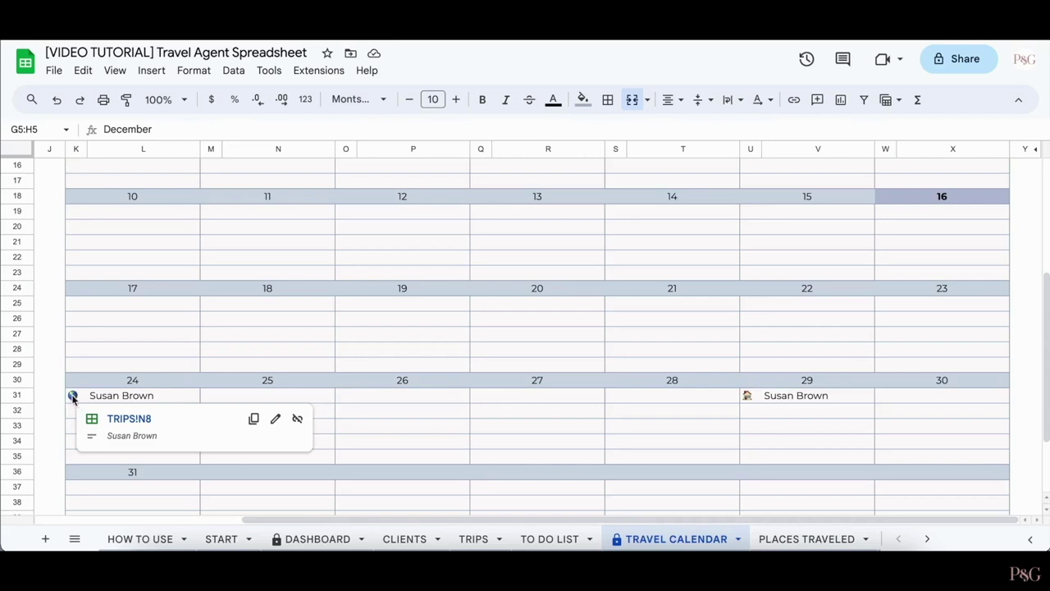
left_click(73, 398)
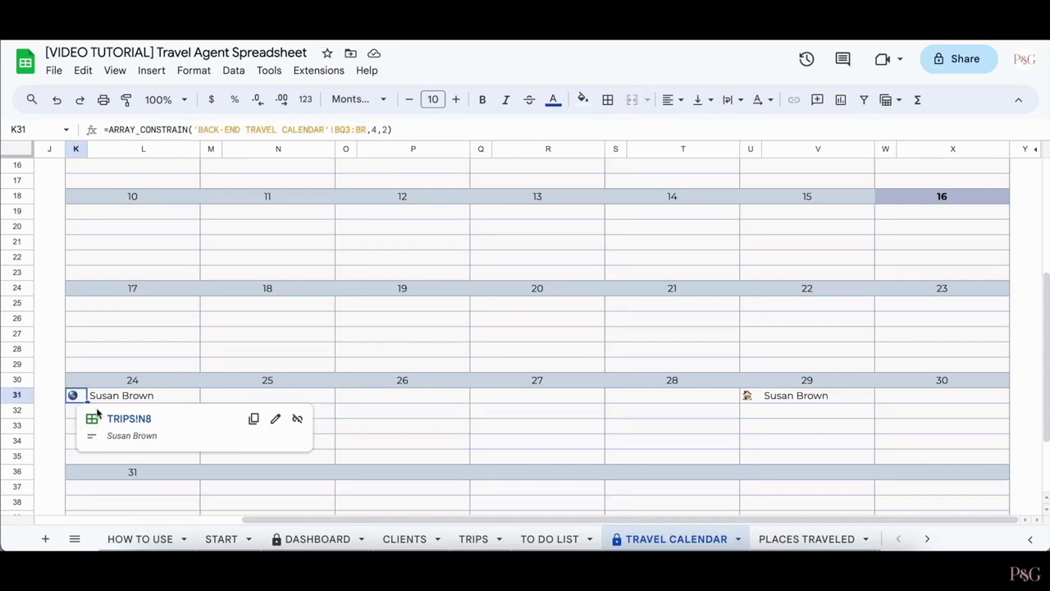
left_click(123, 422)
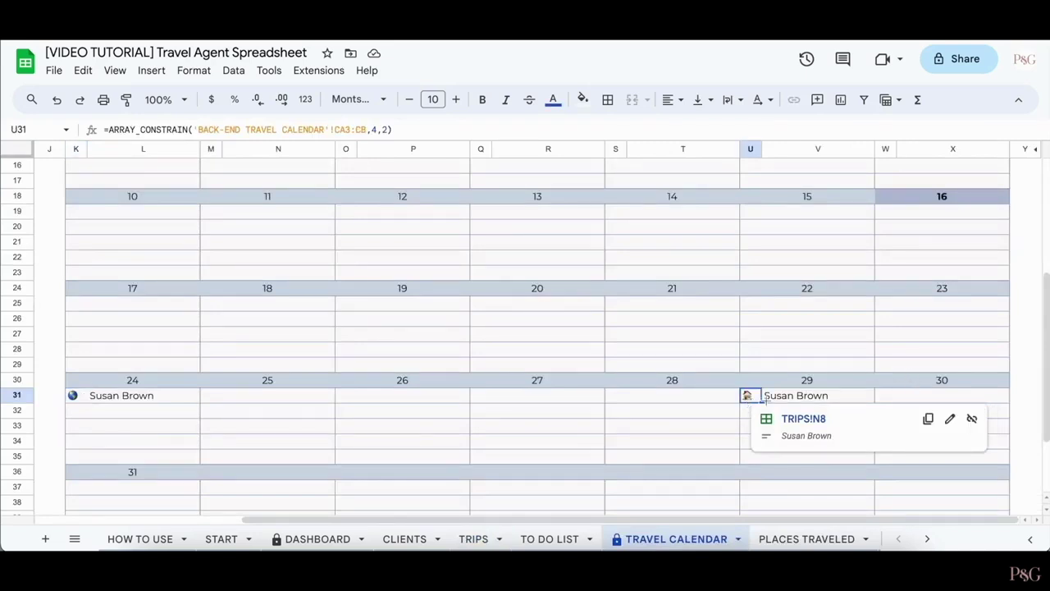
left_click(1013, 480)
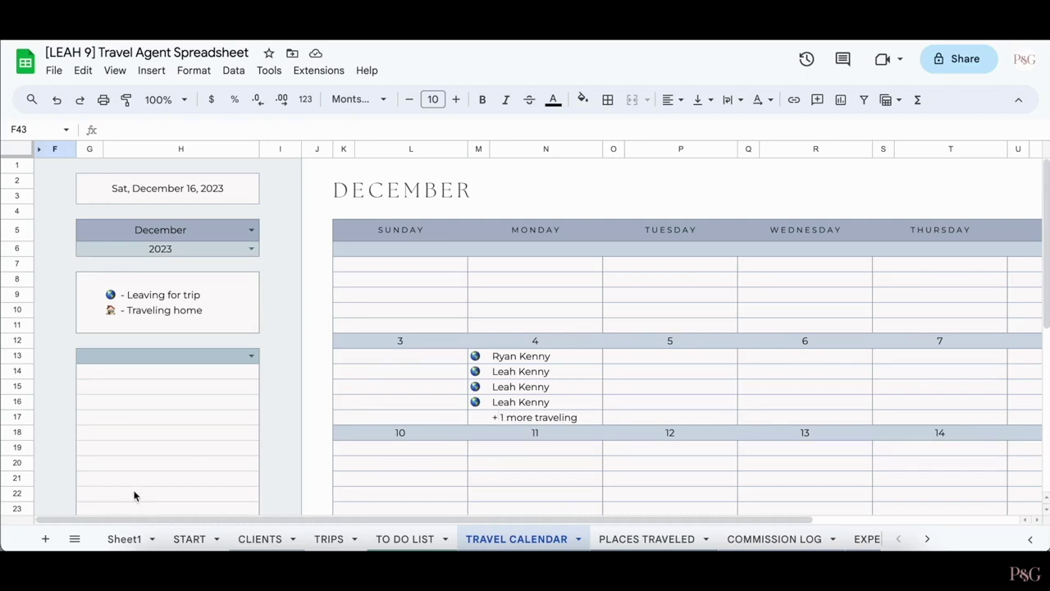
Set the calendar's day lookup to 12/4/2023 and scroll through the travelers it lists.
left_click(252, 356)
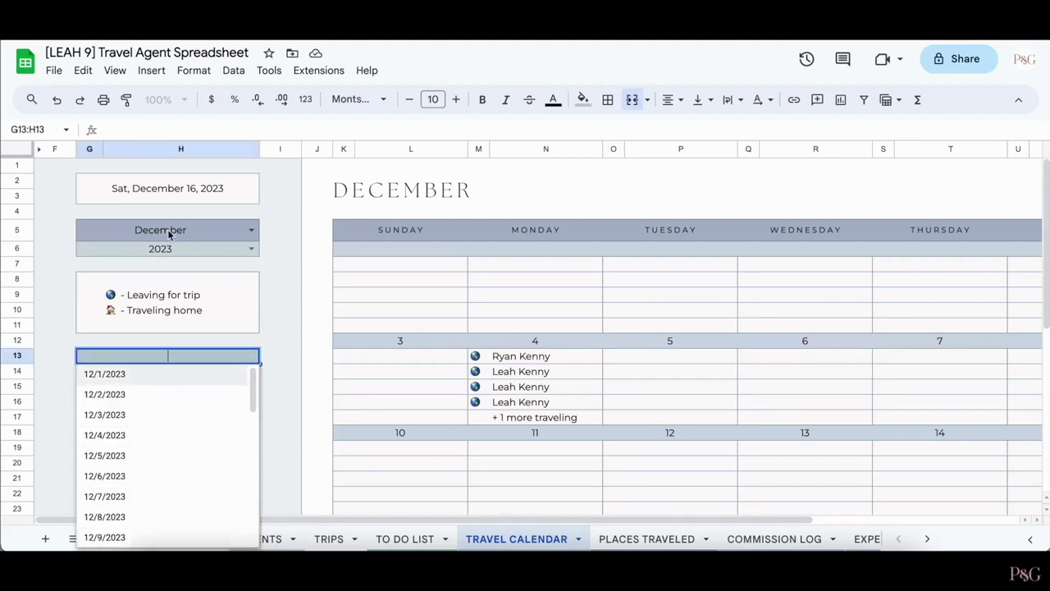
scroll(155, 474, "down", 1)
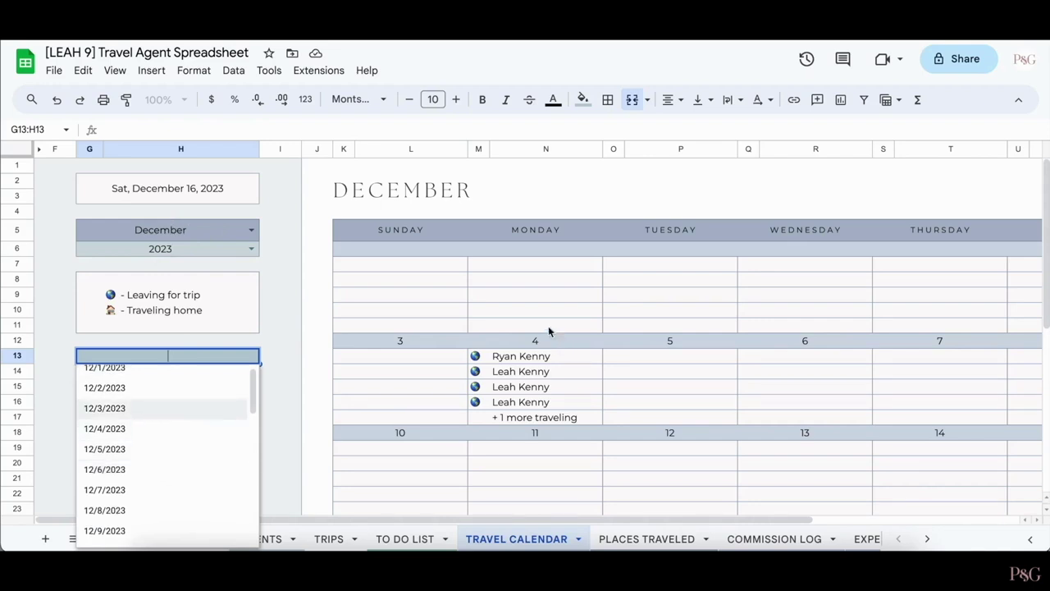
left_click(161, 433)
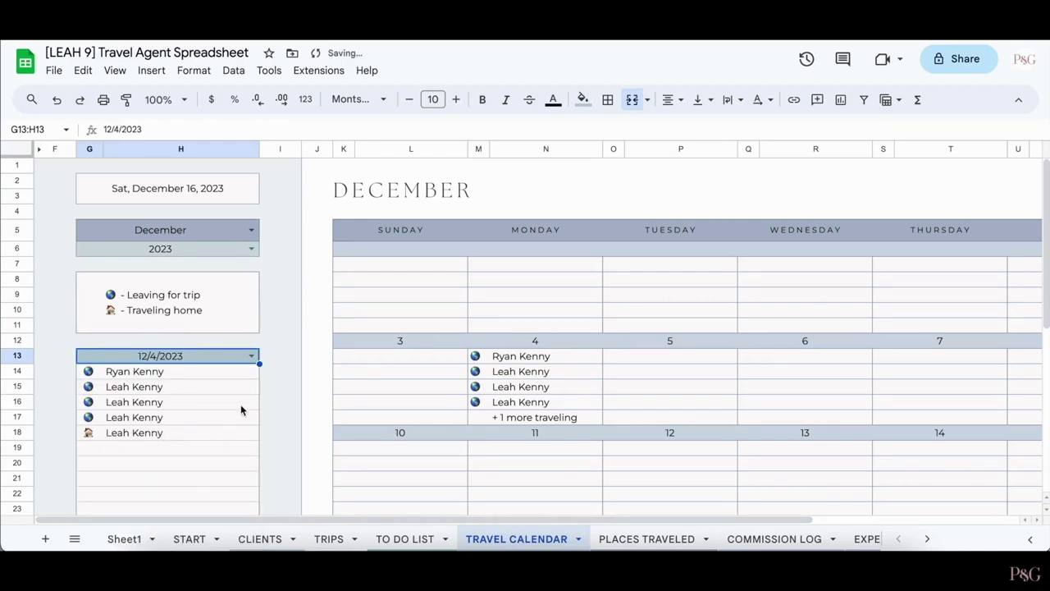
scroll(184, 390, "down", 5)
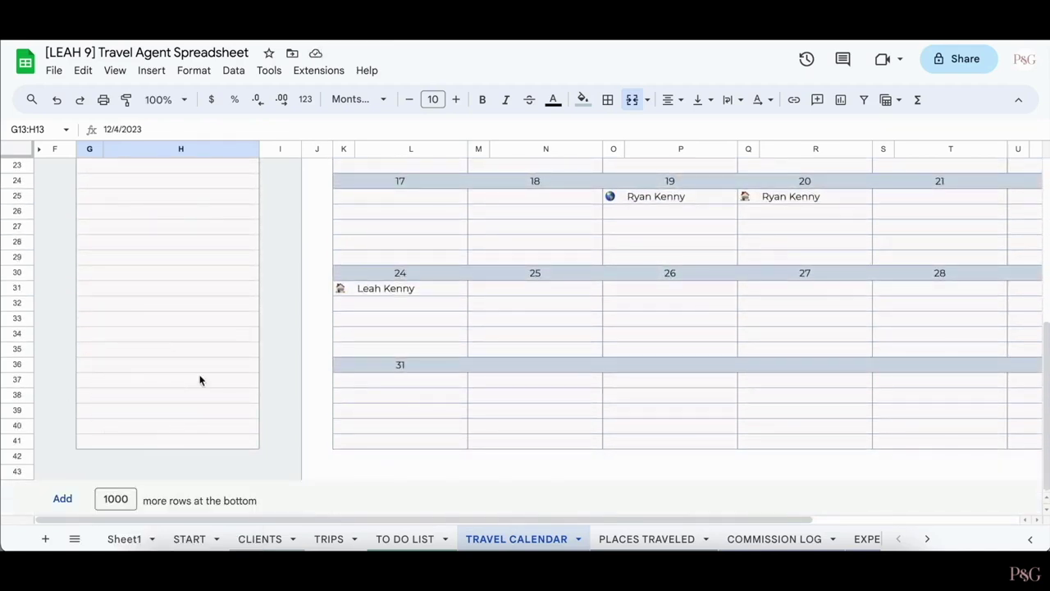
scroll(199, 380, "up", 3)
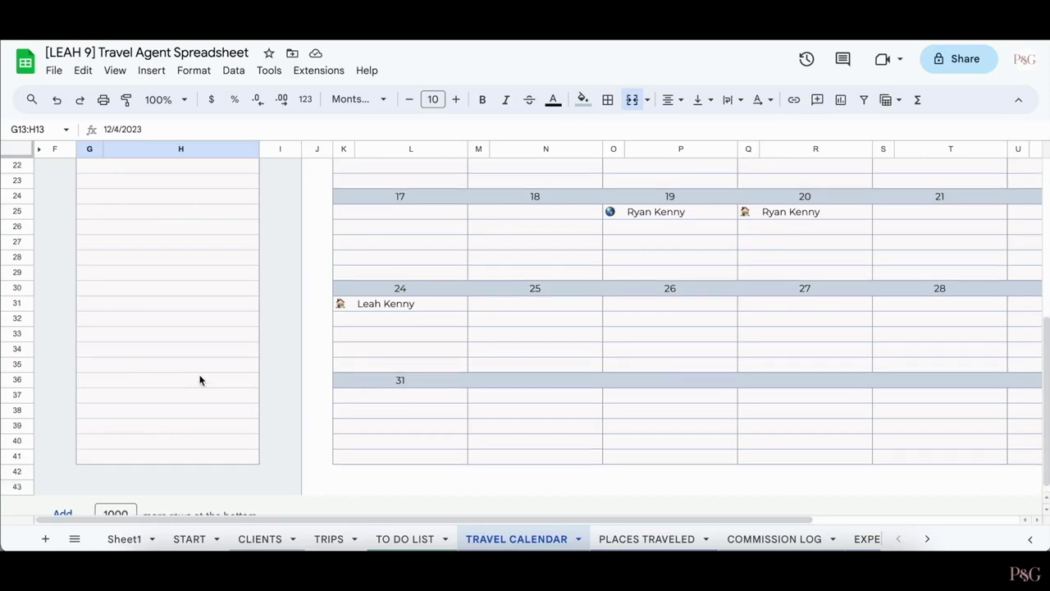
scroll(200, 380, "up", 3)
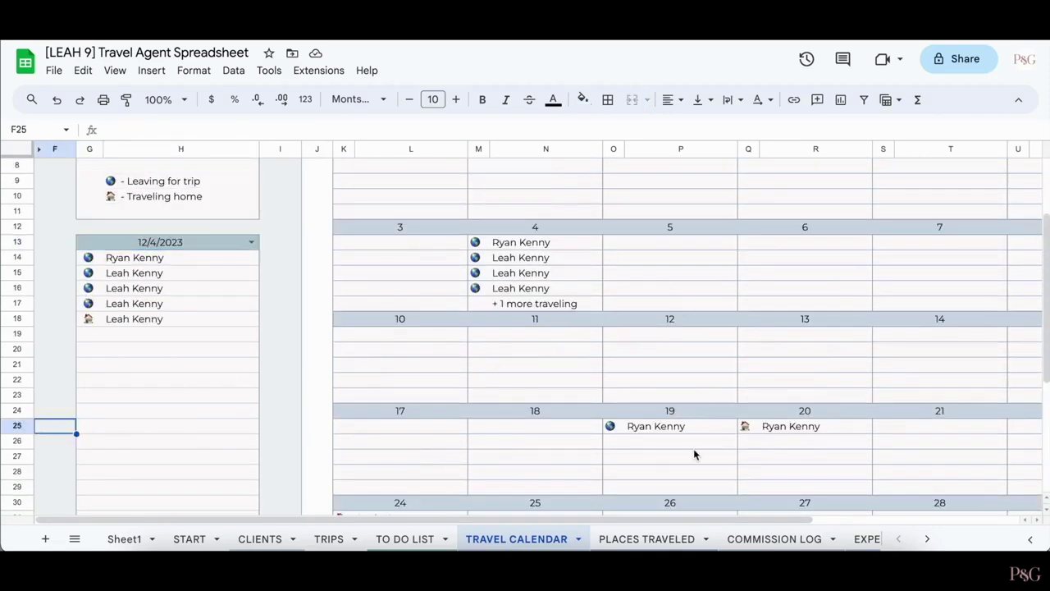
scroll(693, 454, "right", 5)
scroll(693, 453, "down", 5)
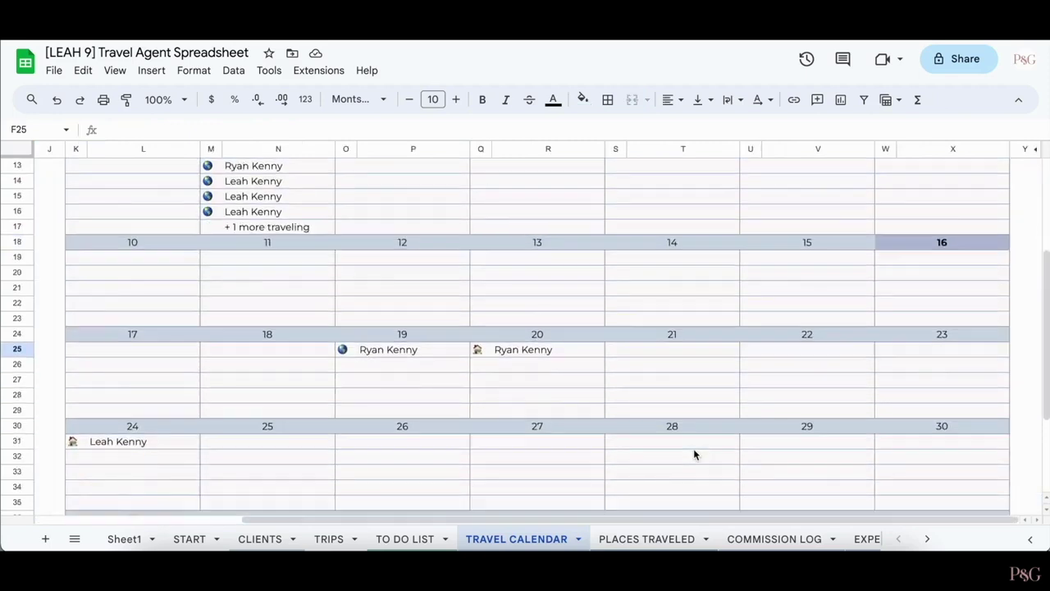
scroll(693, 454, "up", 2)
scroll(693, 452, "up", 5)
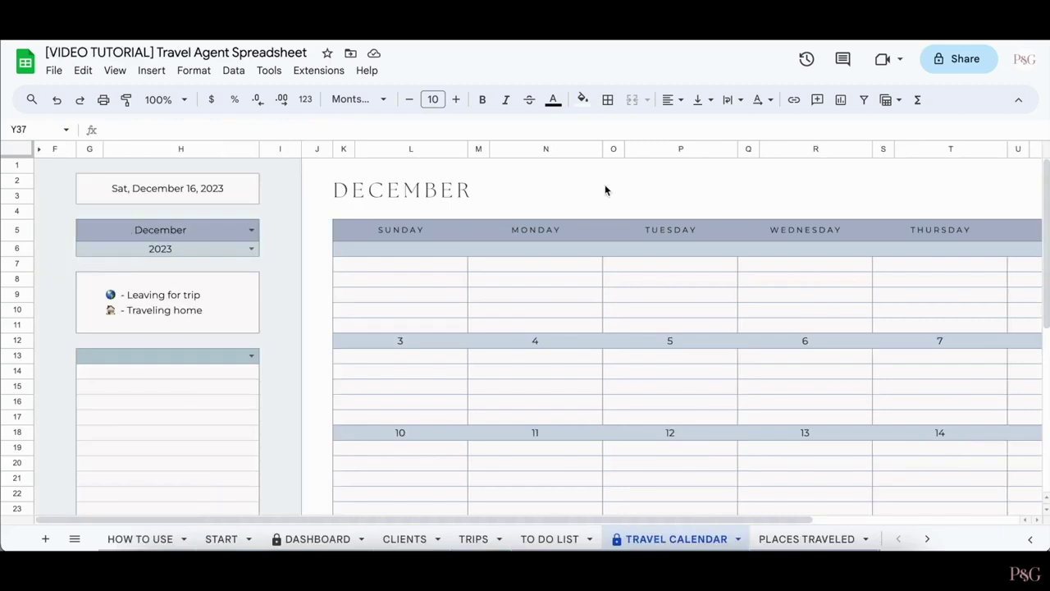
Open PLACES TRAVELED, look over the US and world maps, and select P19 under STATES.
scroll(796, 539, "right", 3)
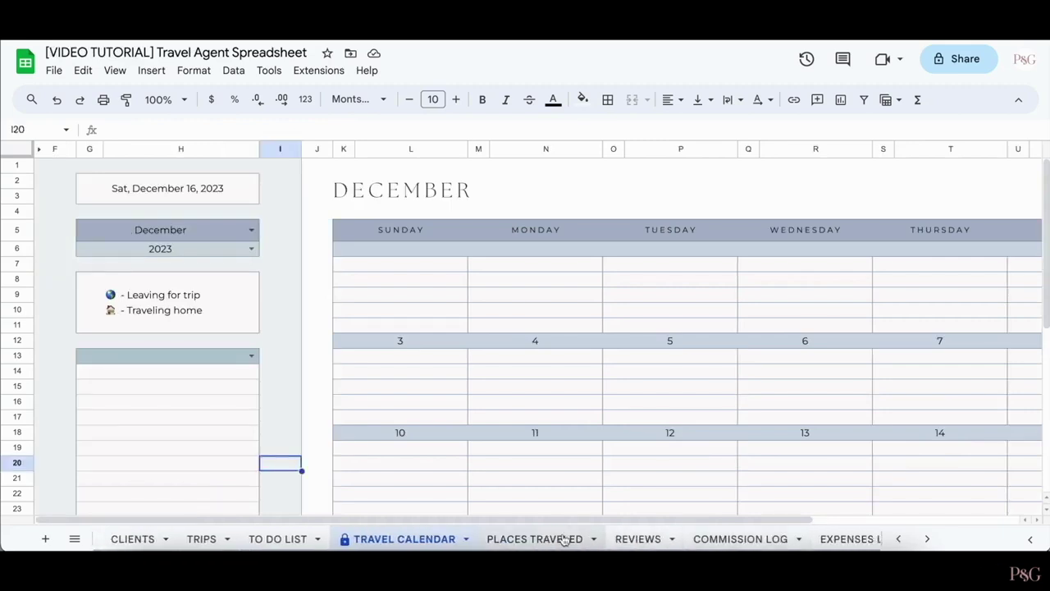
left_click(521, 541)
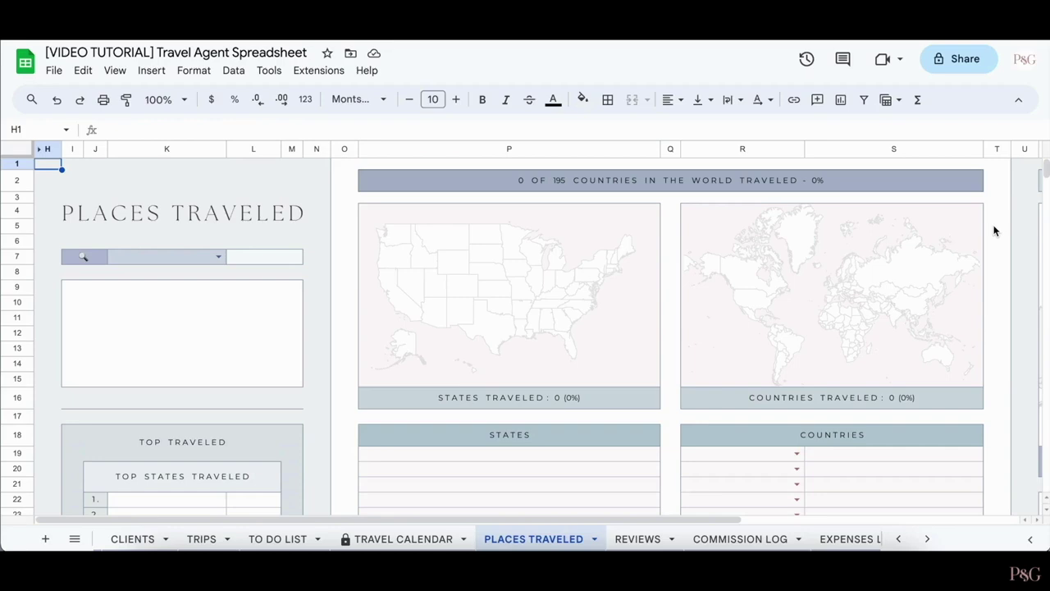
scroll(826, 259, "down", 10)
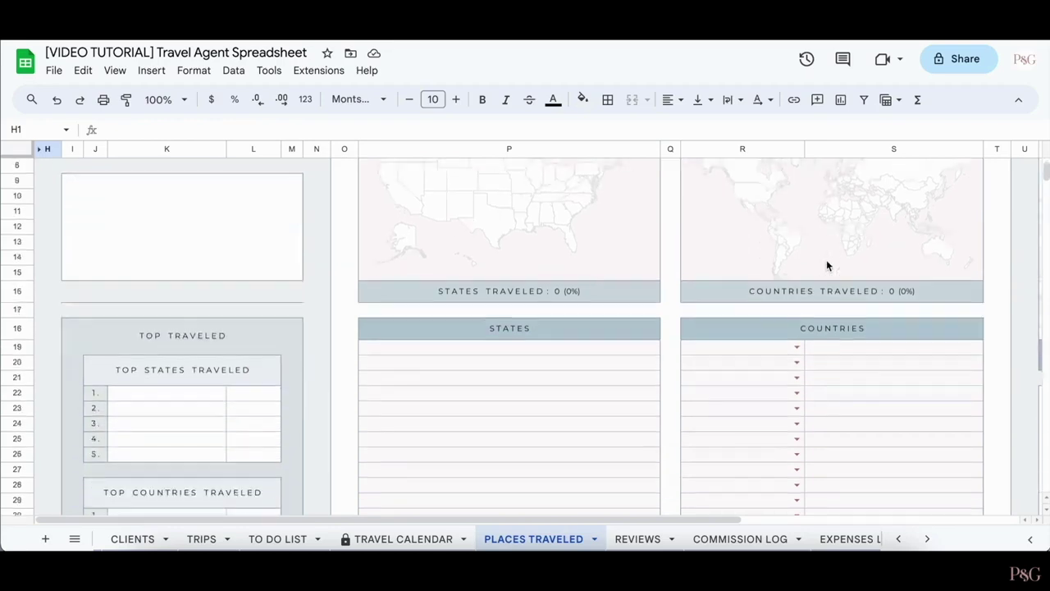
scroll(826, 264, "up", 10)
scroll(826, 264, "right", 8)
scroll(826, 266, "down", 3)
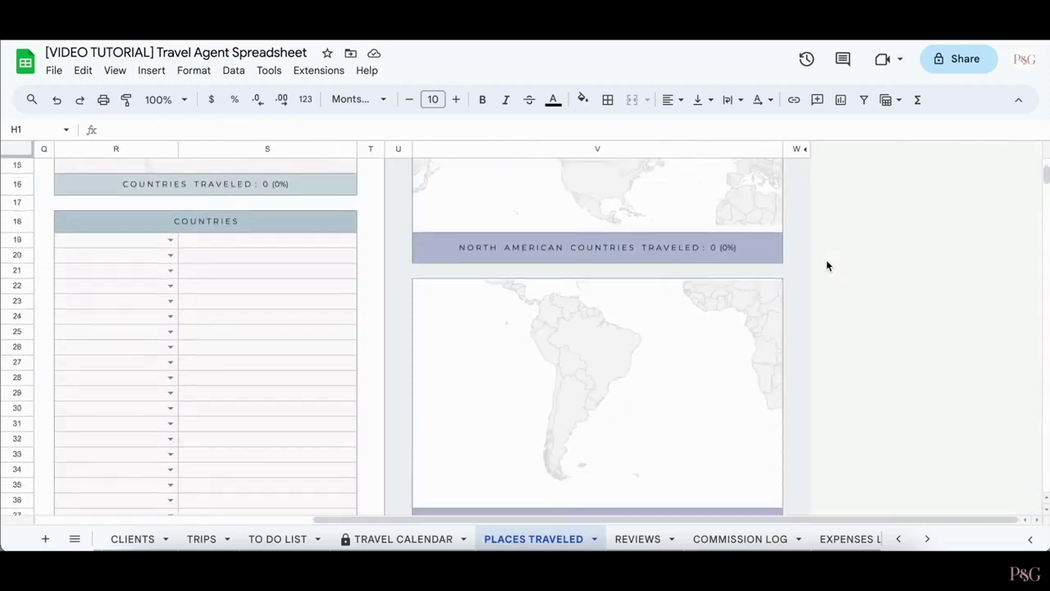
scroll(460, 384, "up", 3)
scroll(461, 384, "left", 8)
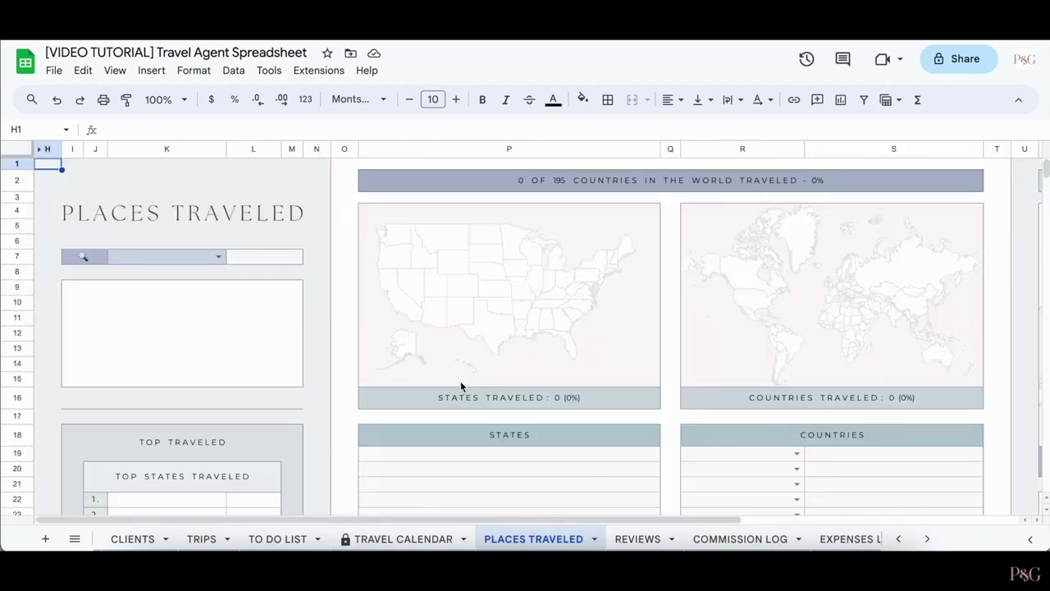
scroll(461, 381, "down", 4)
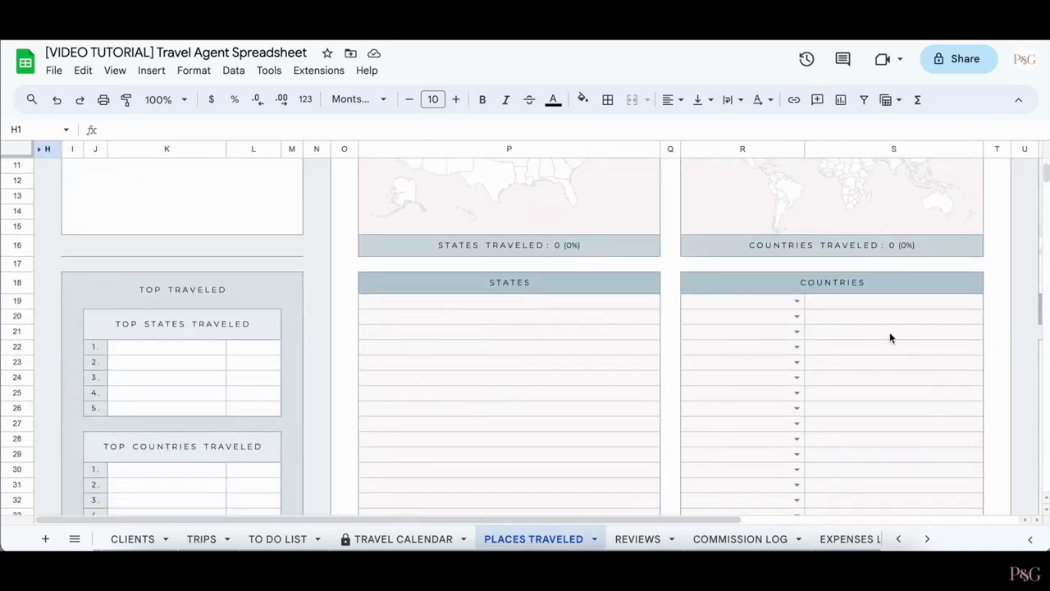
scroll(891, 365, "up", 4)
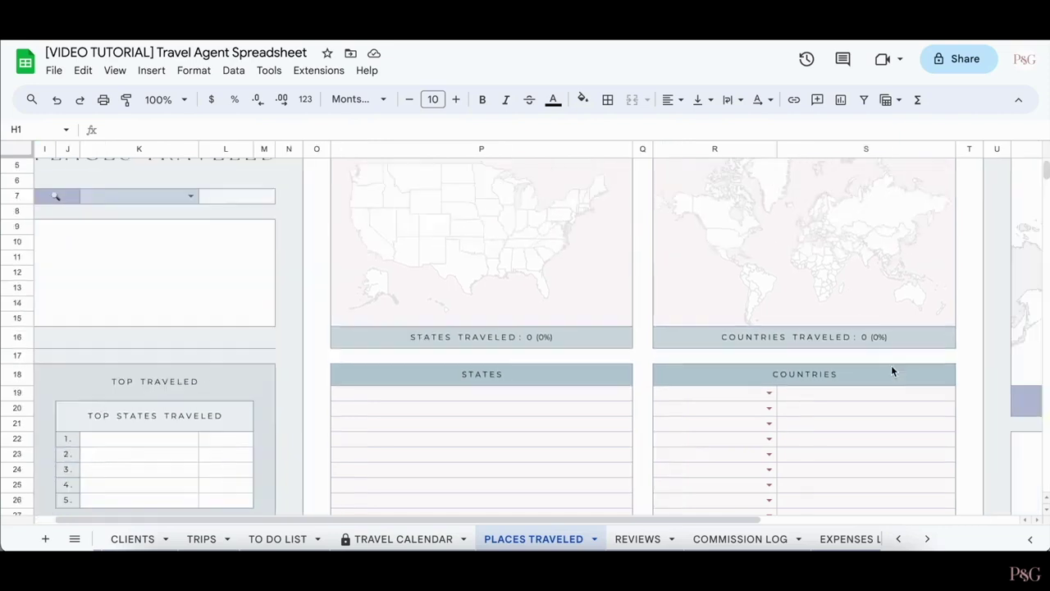
scroll(892, 367, "left", 1)
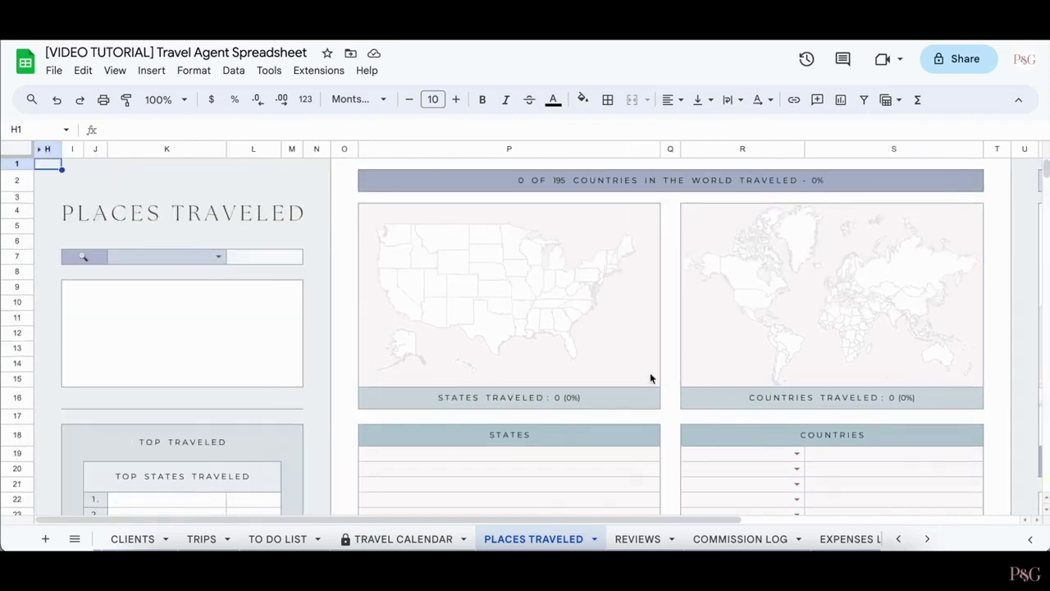
scroll(551, 328, "down", 2)
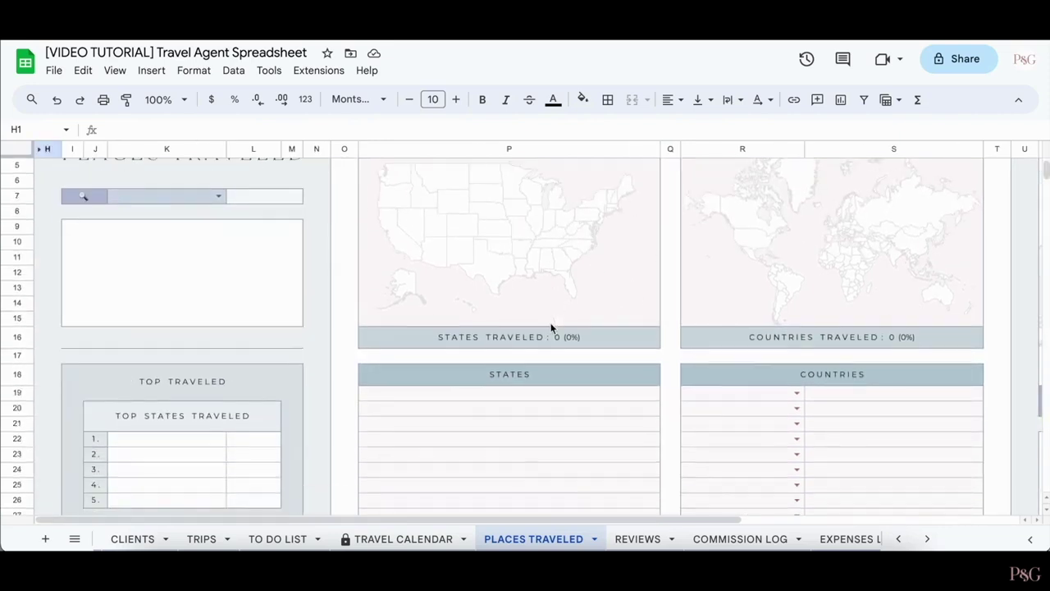
left_click(555, 397)
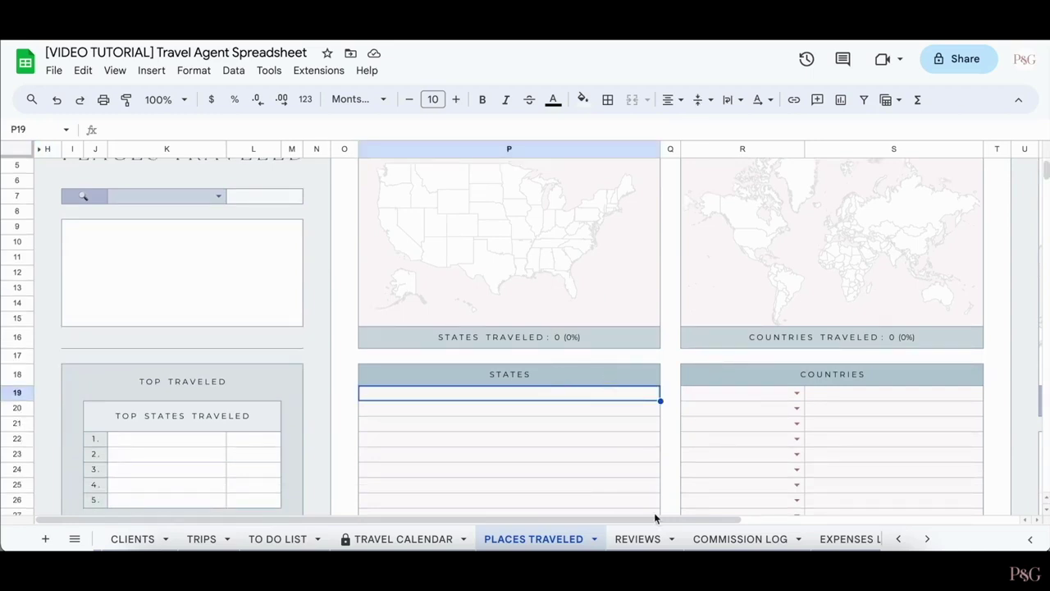
Enter Texas, California, Arizona and Texas into P19–P22 under STATES.
type("Texas")
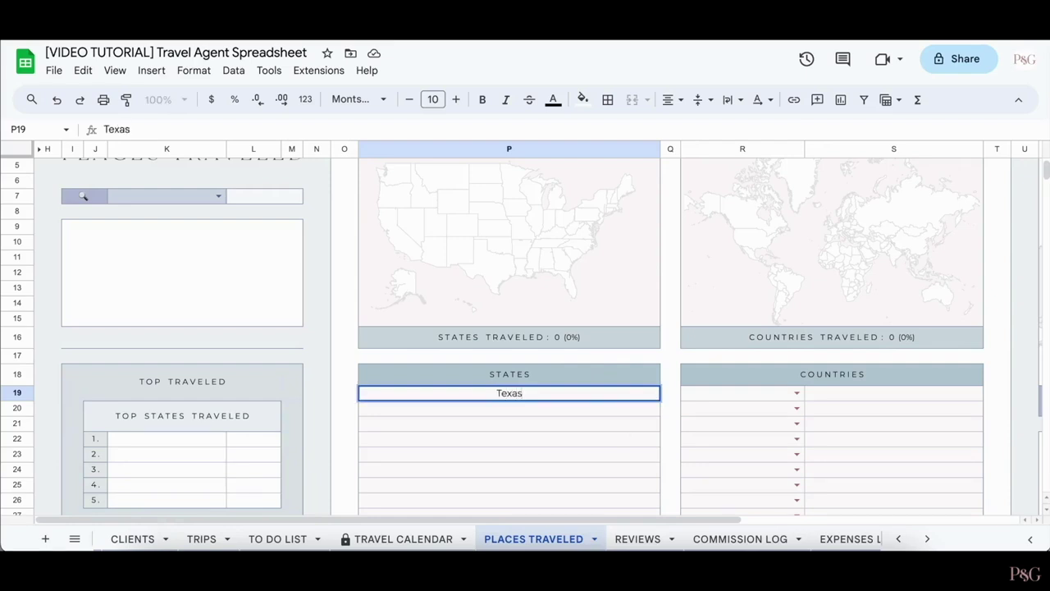
key("Return")
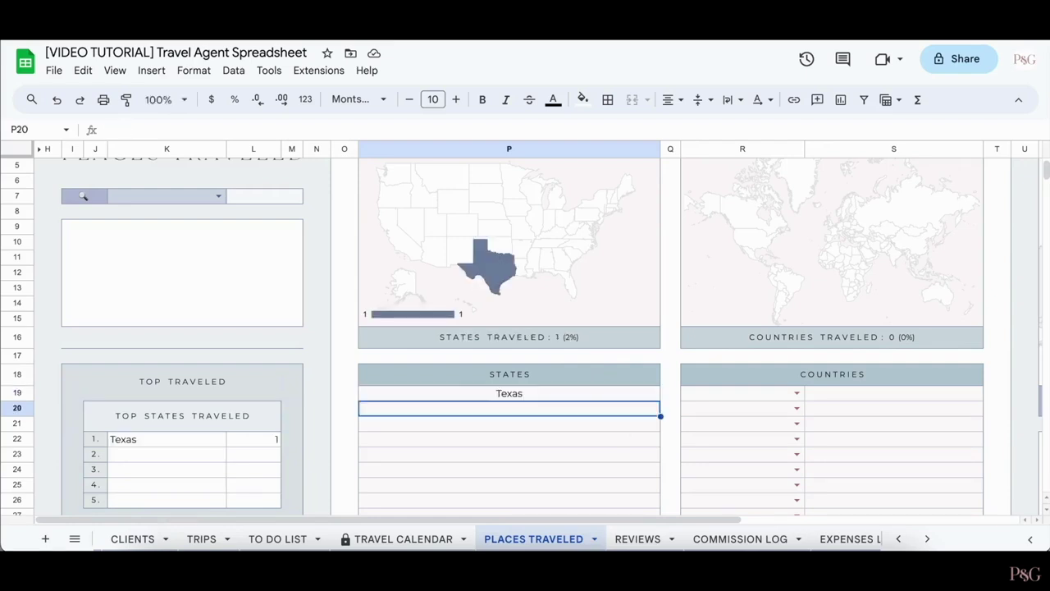
type("California")
key("Return")
type("Arizona")
key("Return")
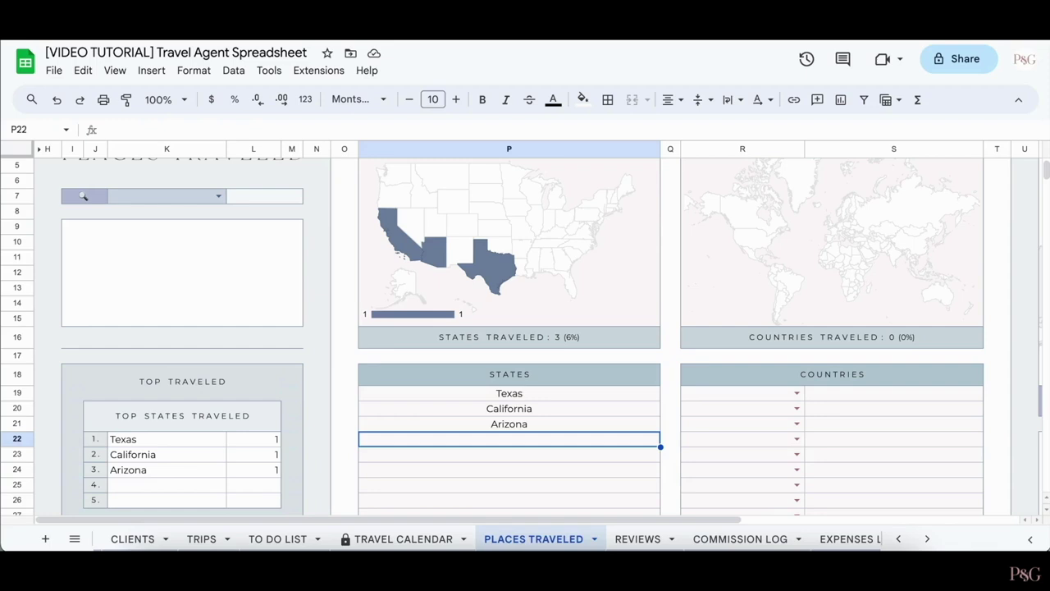
type("Texas")
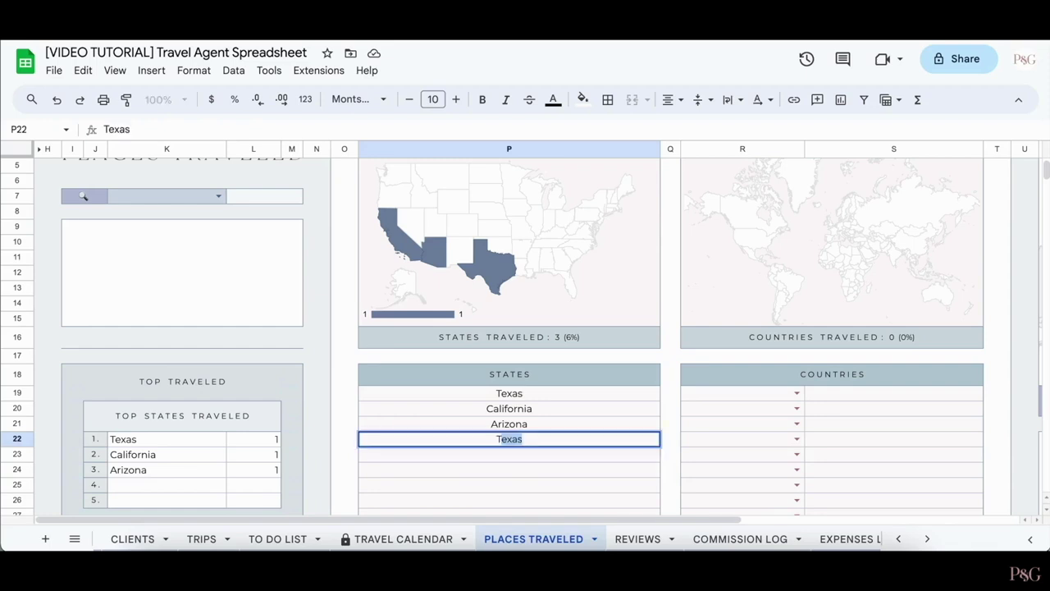
key("Return")
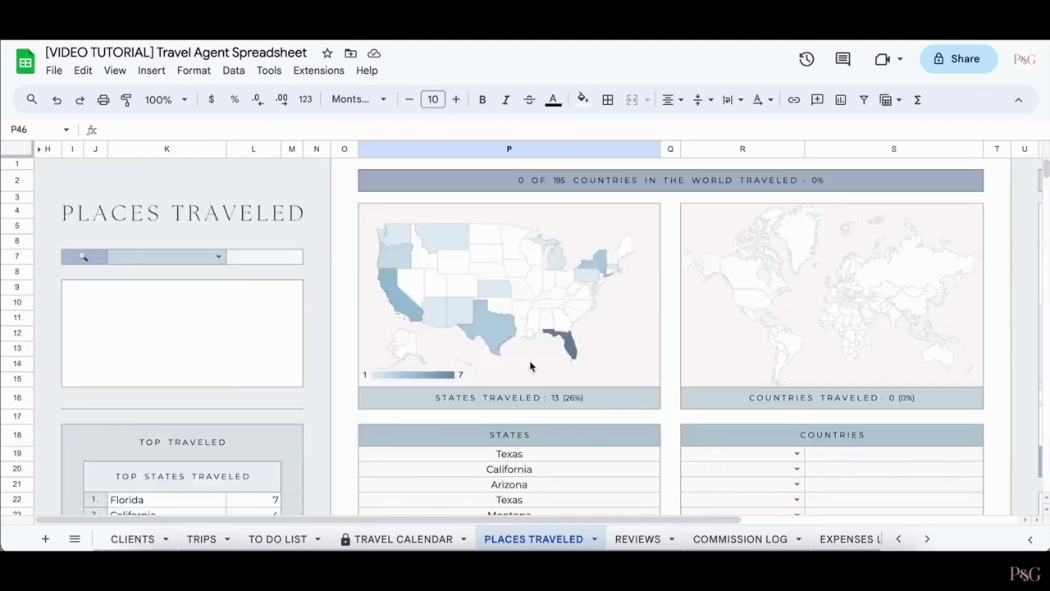
scroll(533, 363, "down", 3)
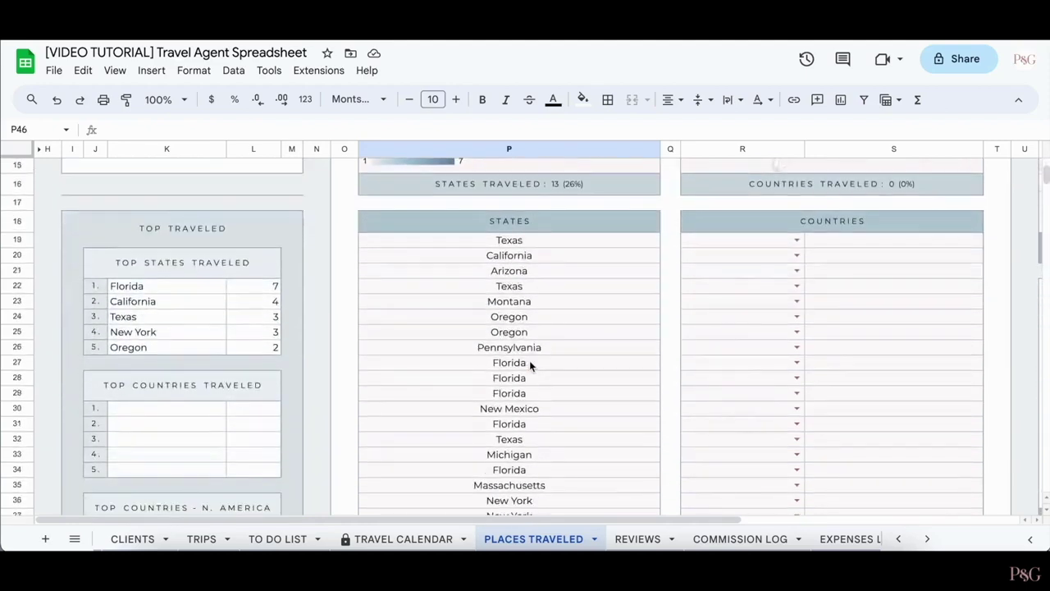
scroll(530, 366, "down", 3)
scroll(530, 366, "up", 5)
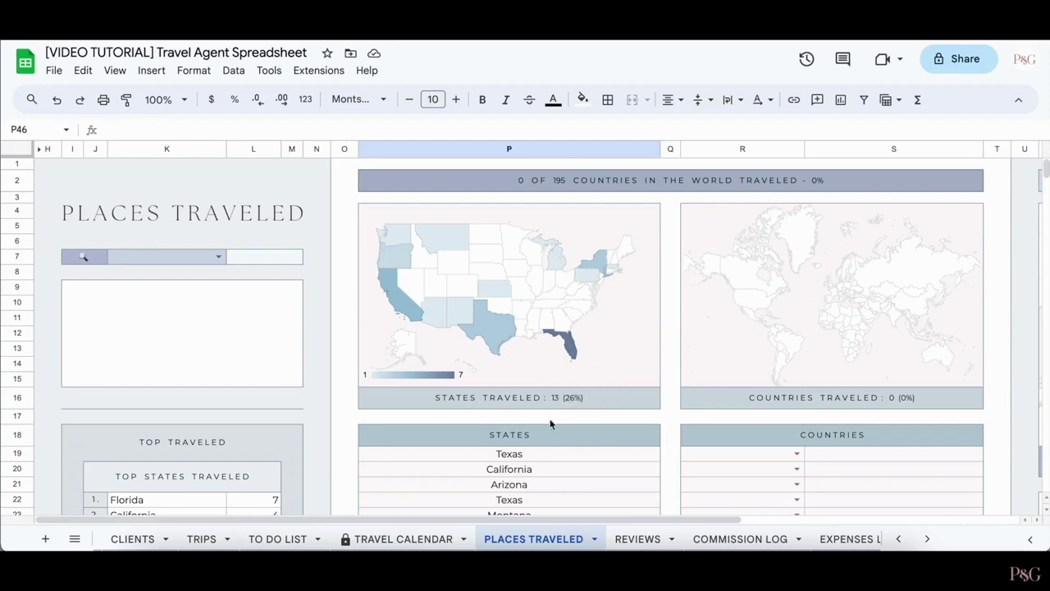
scroll(481, 413, "down", 3)
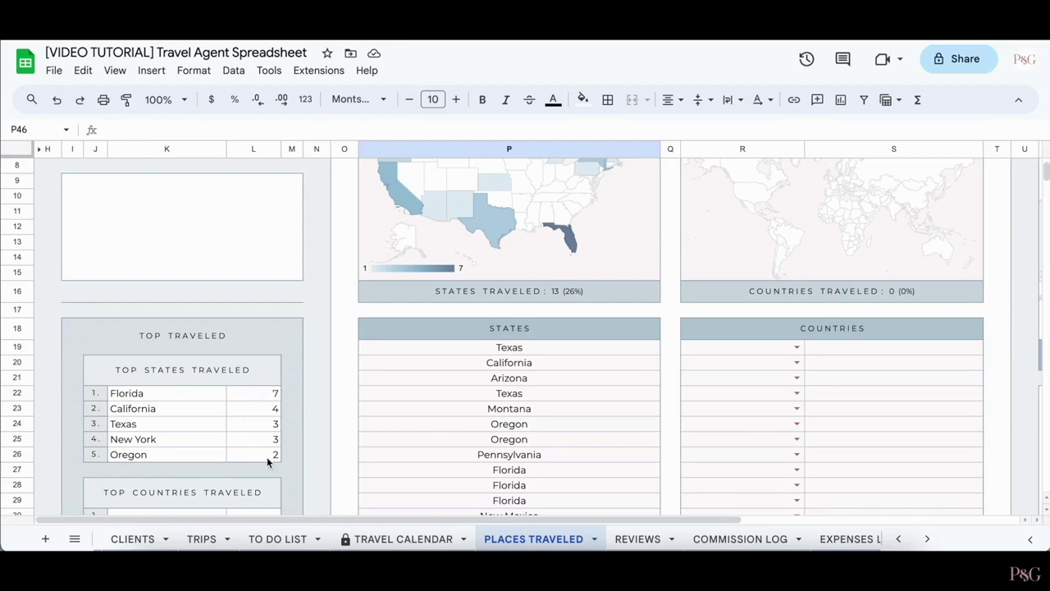
scroll(284, 371, "up", 3)
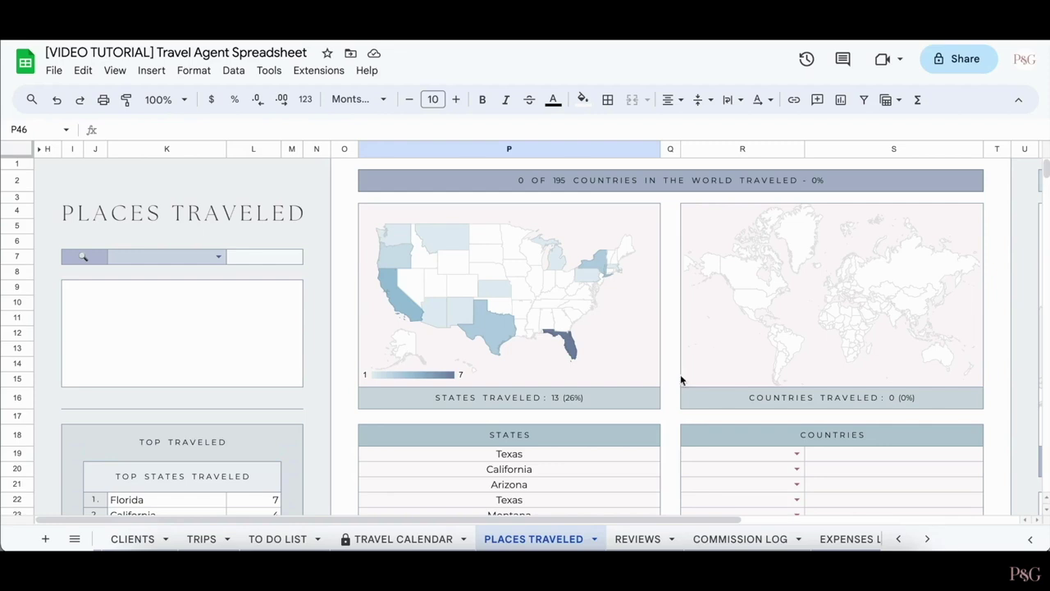
scroll(680, 380, "down", 2)
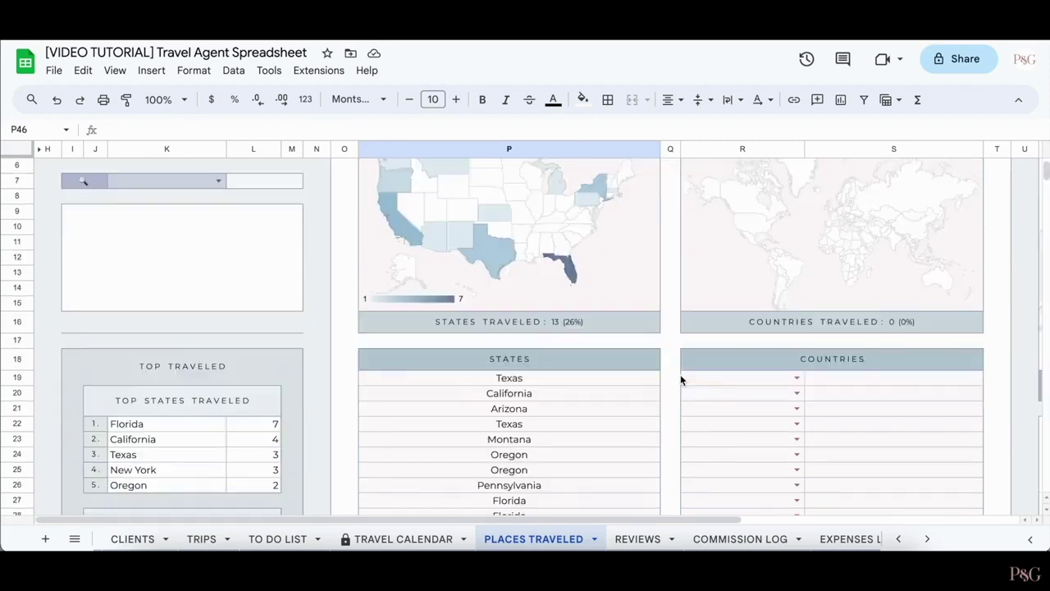
Add North America with United States as the first country row.
left_click(797, 379)
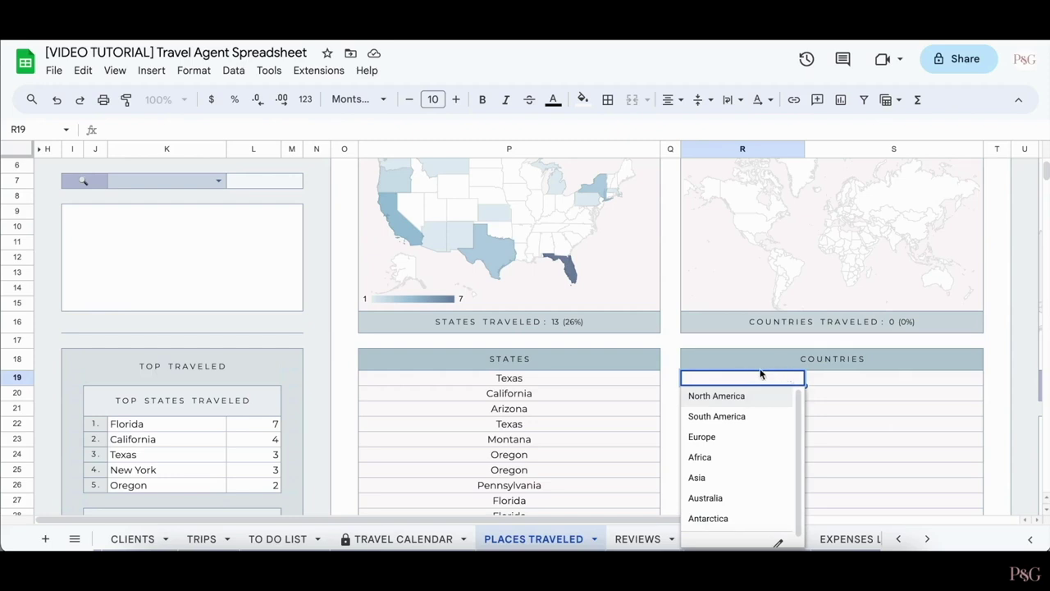
left_click(738, 396)
left_click(826, 386)
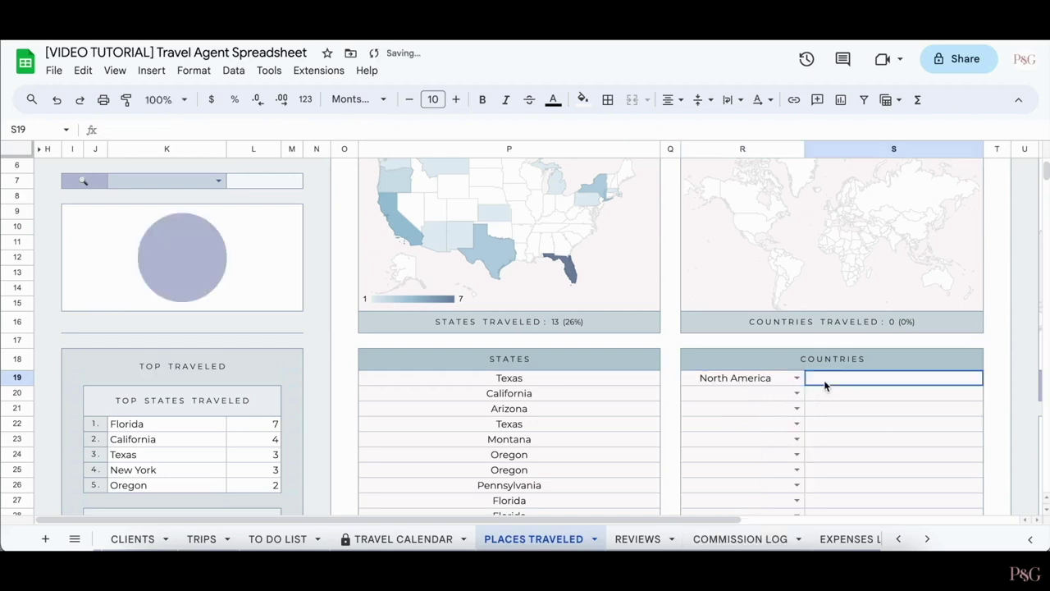
type("United States")
key("Return")
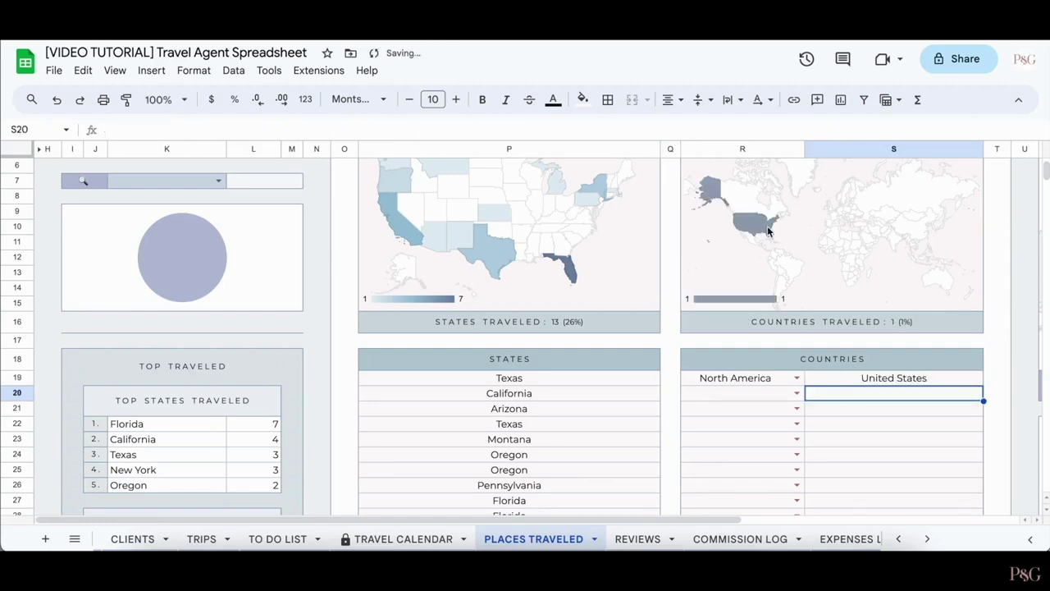
Add Europe with France as the second country row.
left_click(796, 394)
left_click(741, 451)
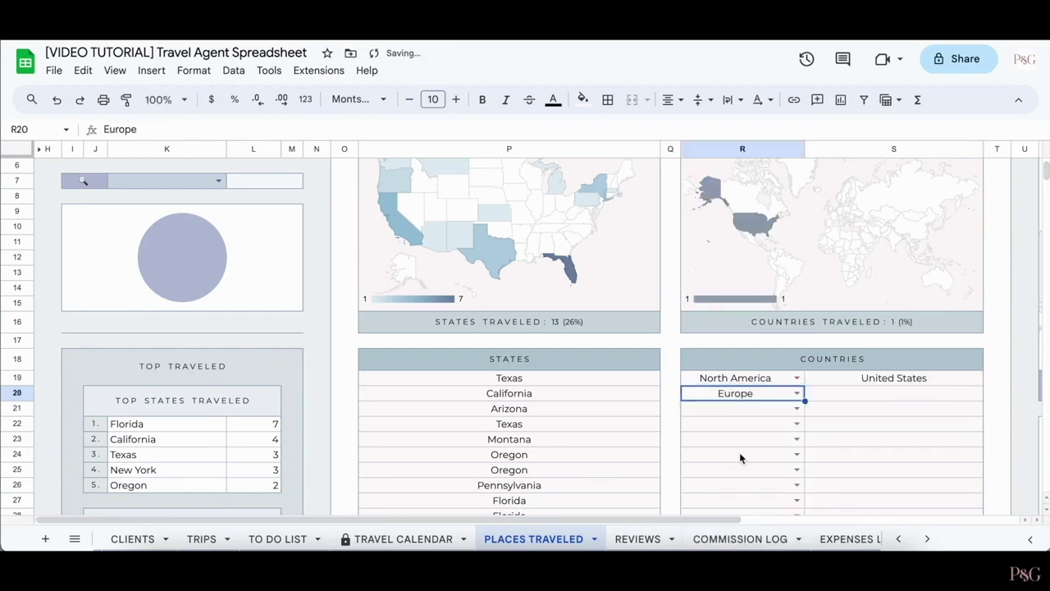
left_click(825, 397)
type("France")
key("Return")
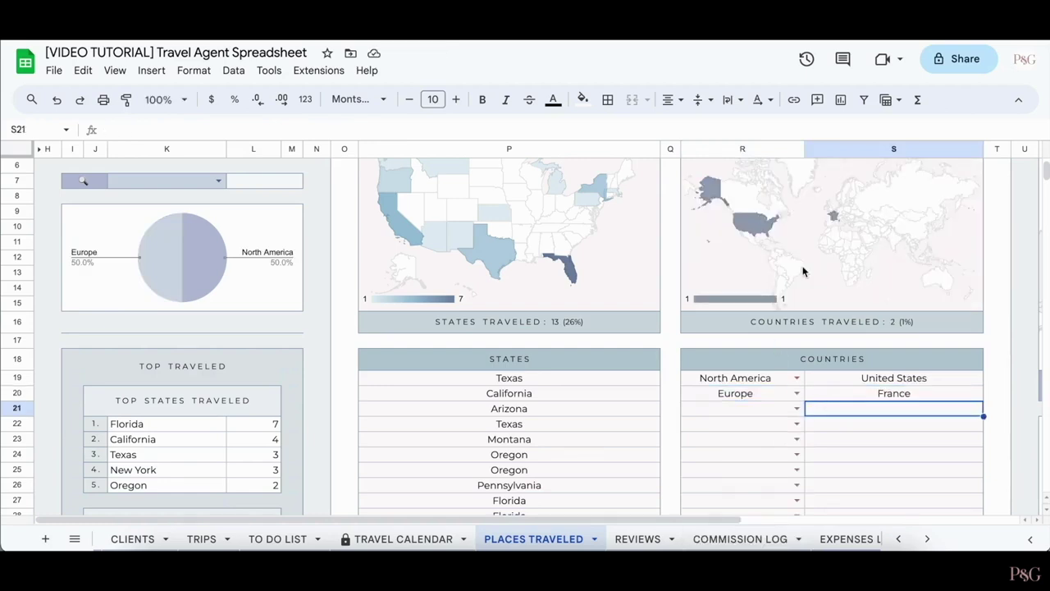
scroll(803, 271, "up", 2)
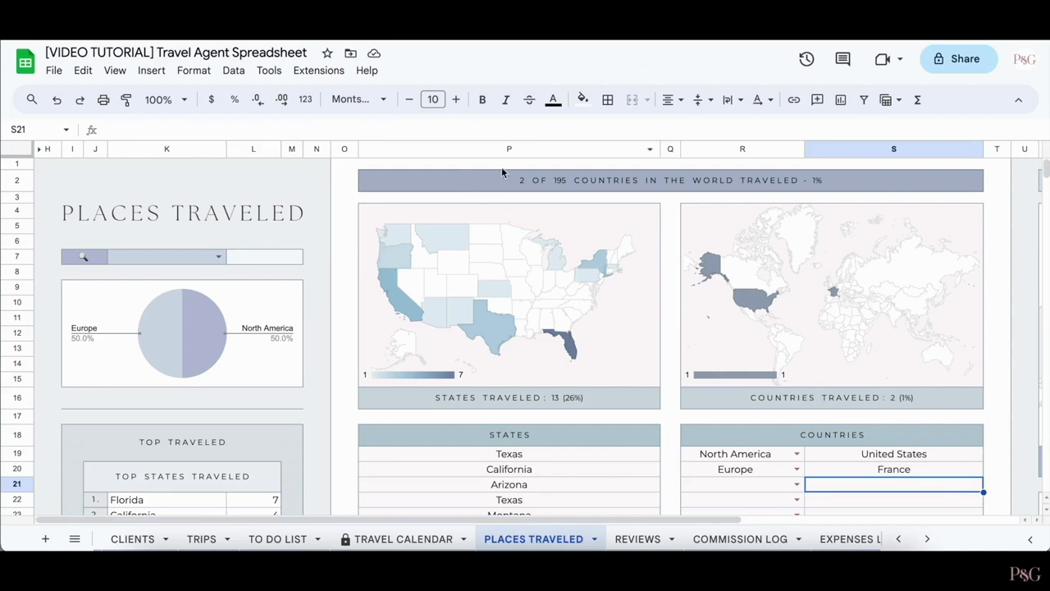
scroll(483, 420, "right", 5)
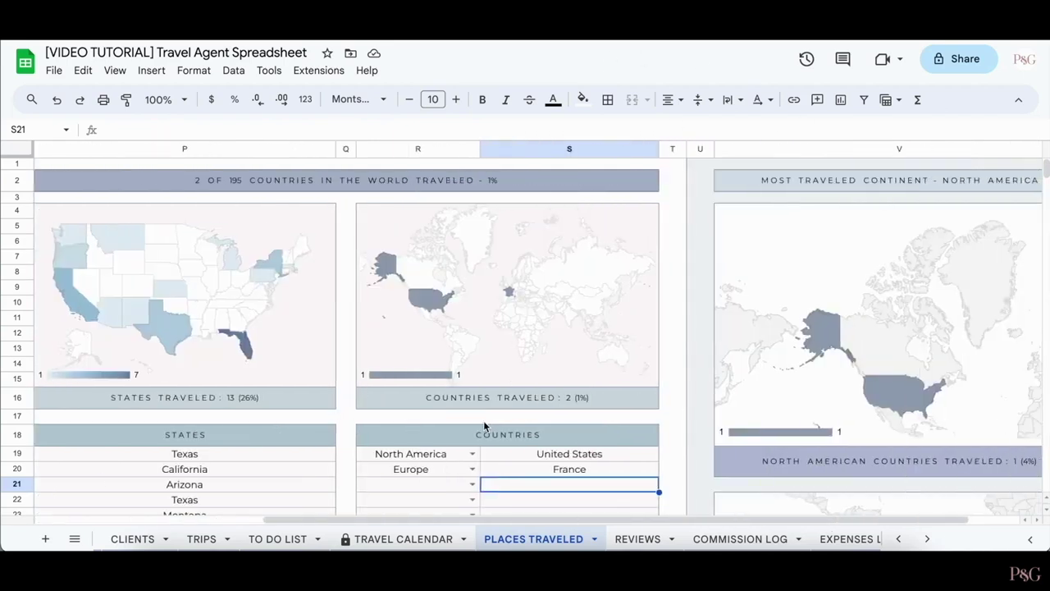
scroll(776, 374, "right", 4)
scroll(649, 401, "down", 5)
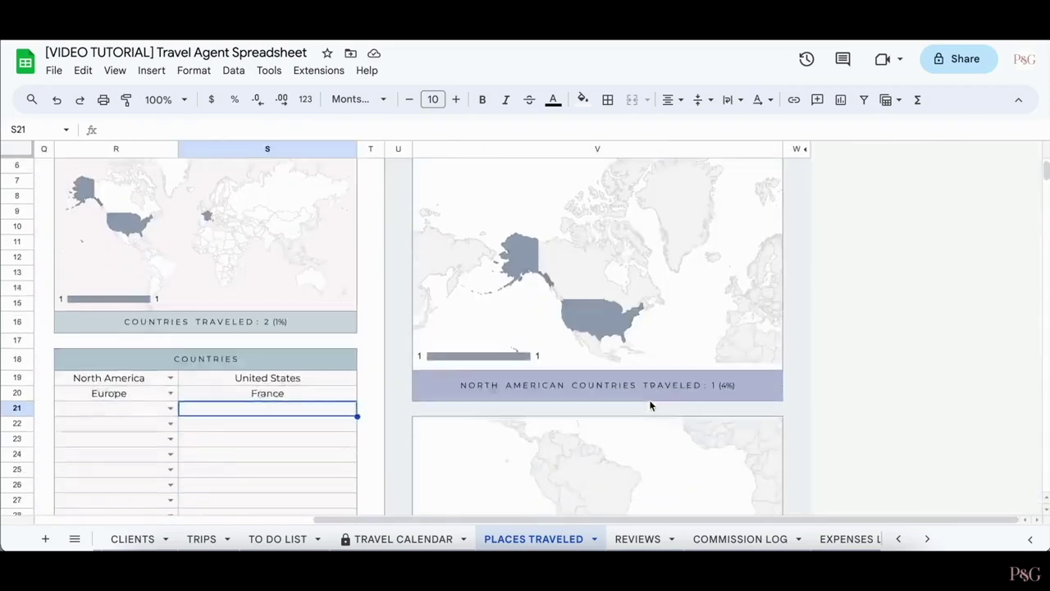
scroll(649, 394, "left", 4)
scroll(651, 391, "right", 4)
scroll(650, 391, "down", 5)
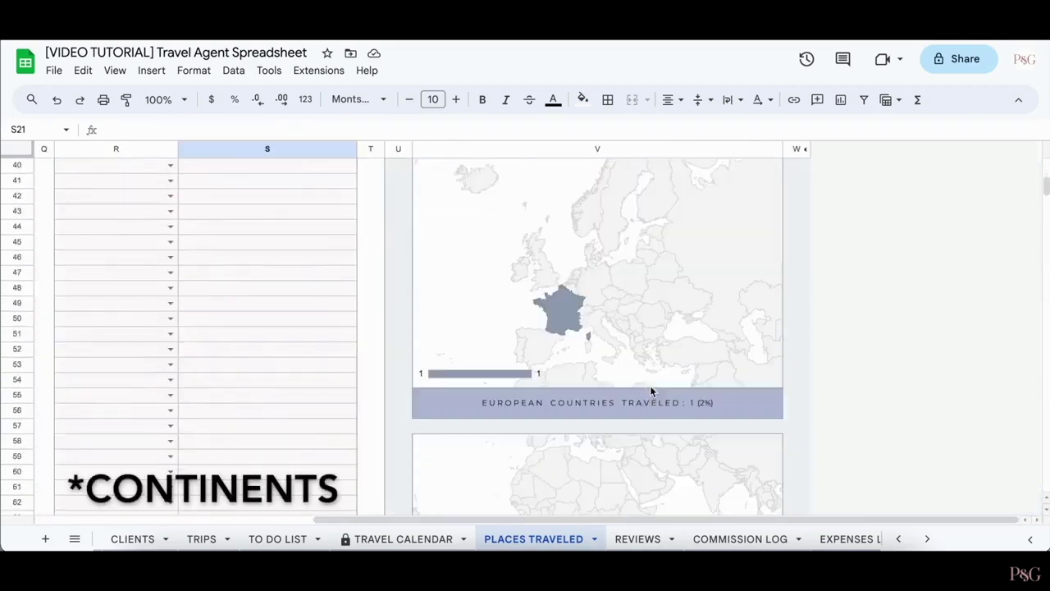
scroll(607, 375, "down", 7)
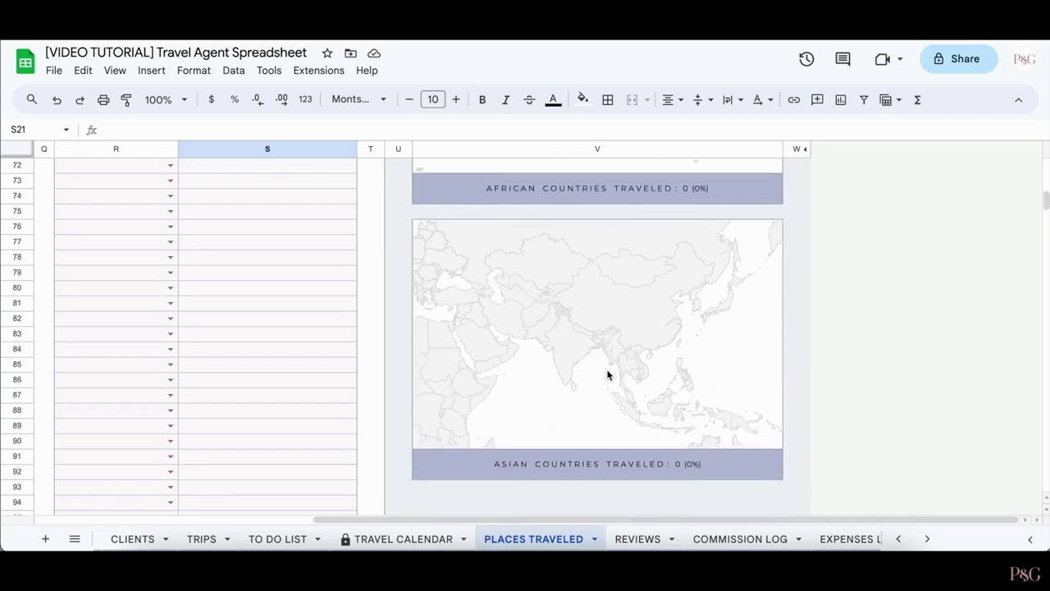
scroll(542, 347, "left", 4)
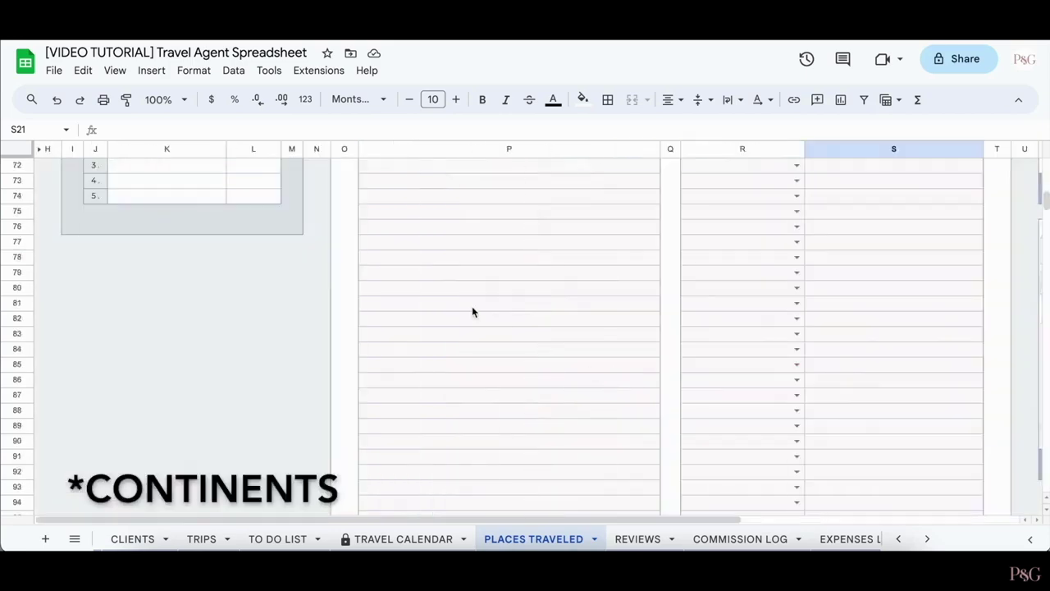
scroll(471, 311, "up", 3)
scroll(184, 309, "up", 9)
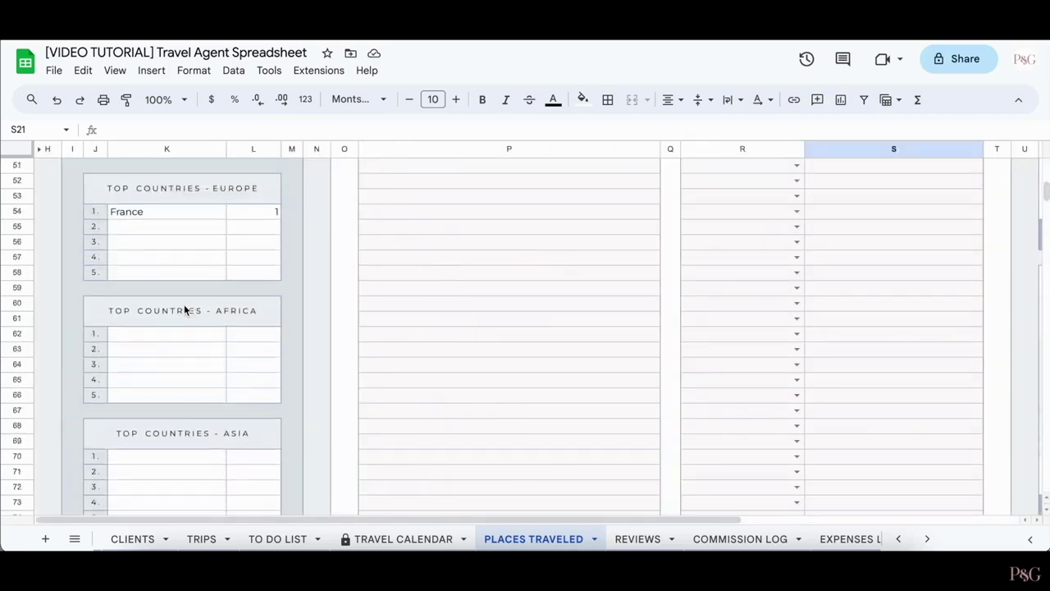
scroll(184, 308, "up", 1)
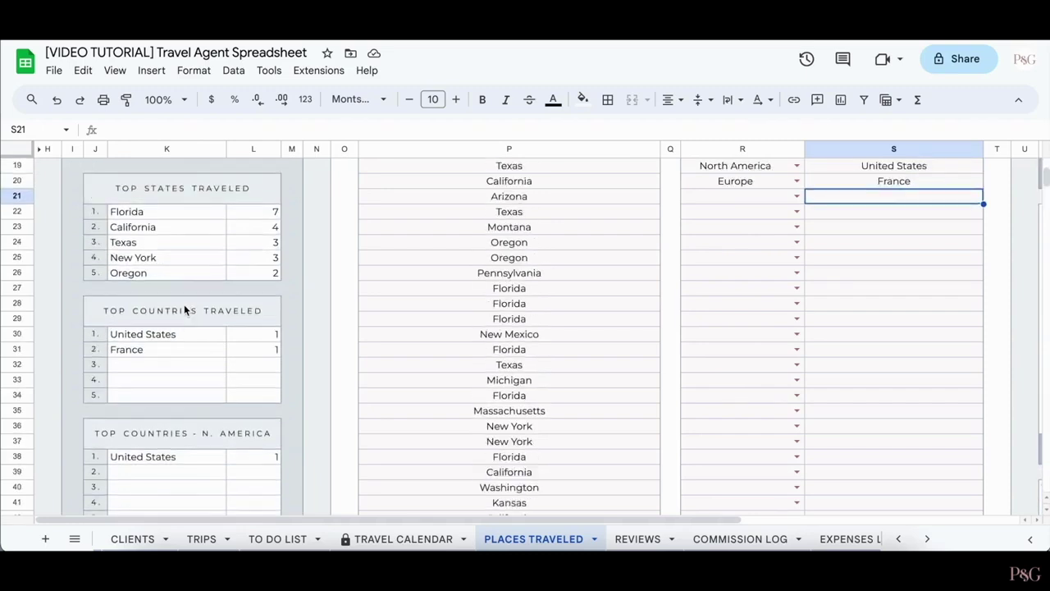
scroll(184, 308, "down", 7)
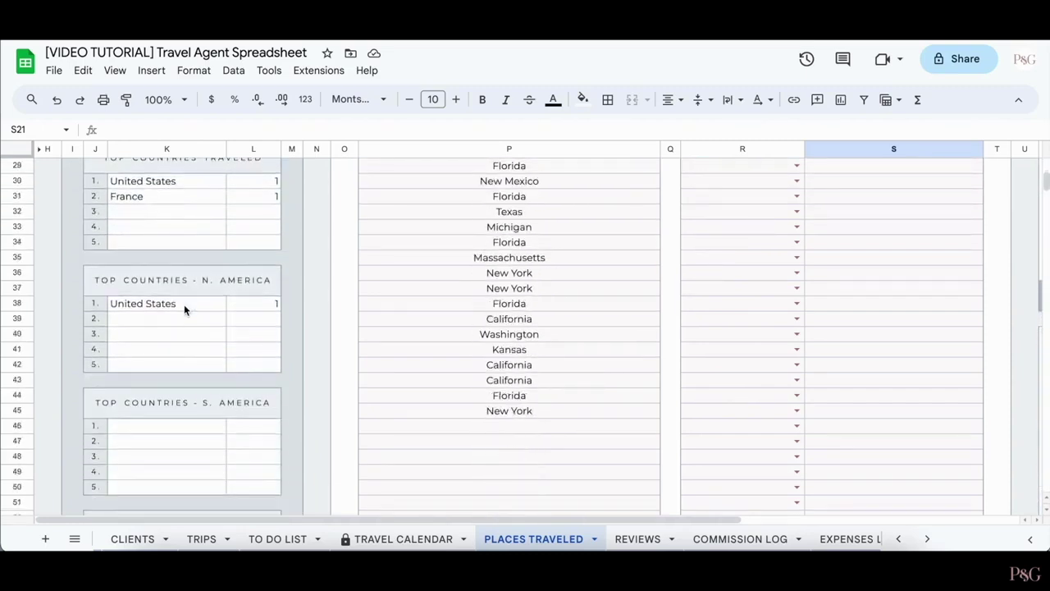
scroll(185, 308, "down", 3)
scroll(185, 308, "up", 15)
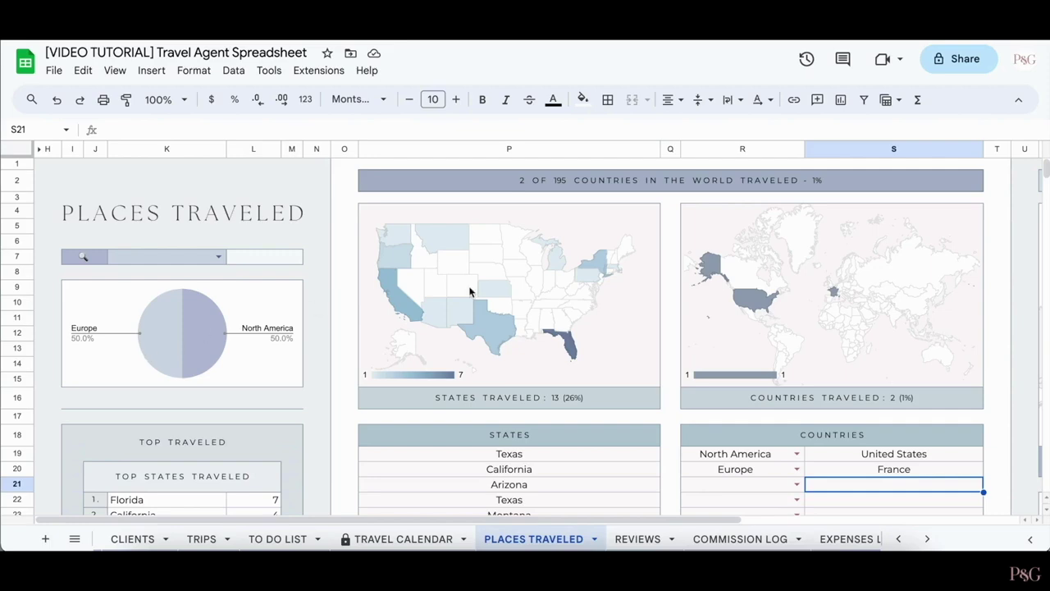
Scroll through the continent maps and top-countries tables showing 18 countries traveled, Europe at 35.5%.
scroll(575, 293, "right", 2)
scroll(574, 293, "down", 3)
scroll(574, 298, "down", 1)
scroll(574, 297, "right", 1)
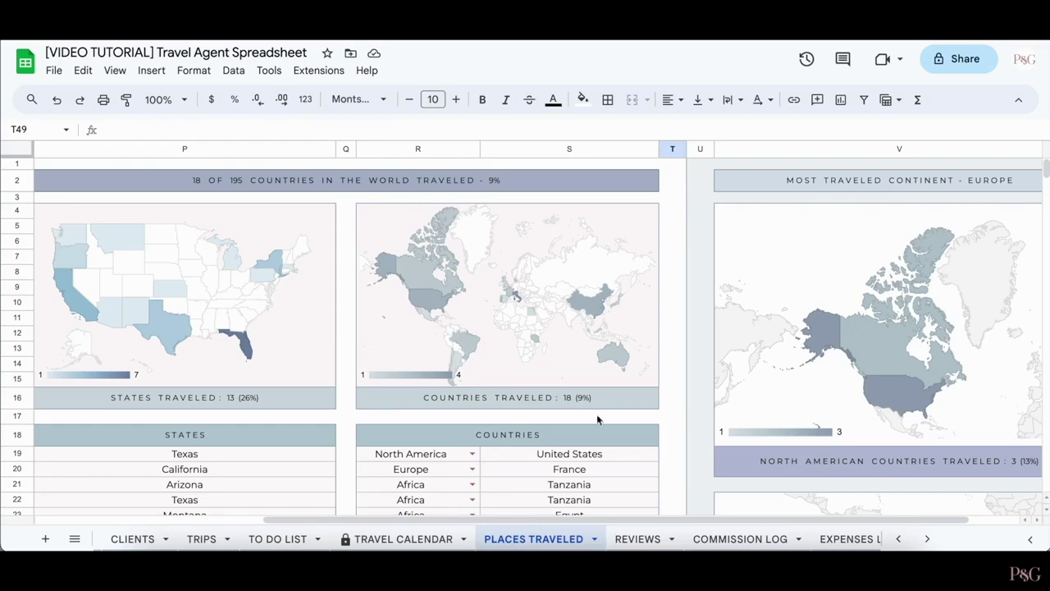
scroll(702, 364, "right", 4)
scroll(702, 363, "down", 10)
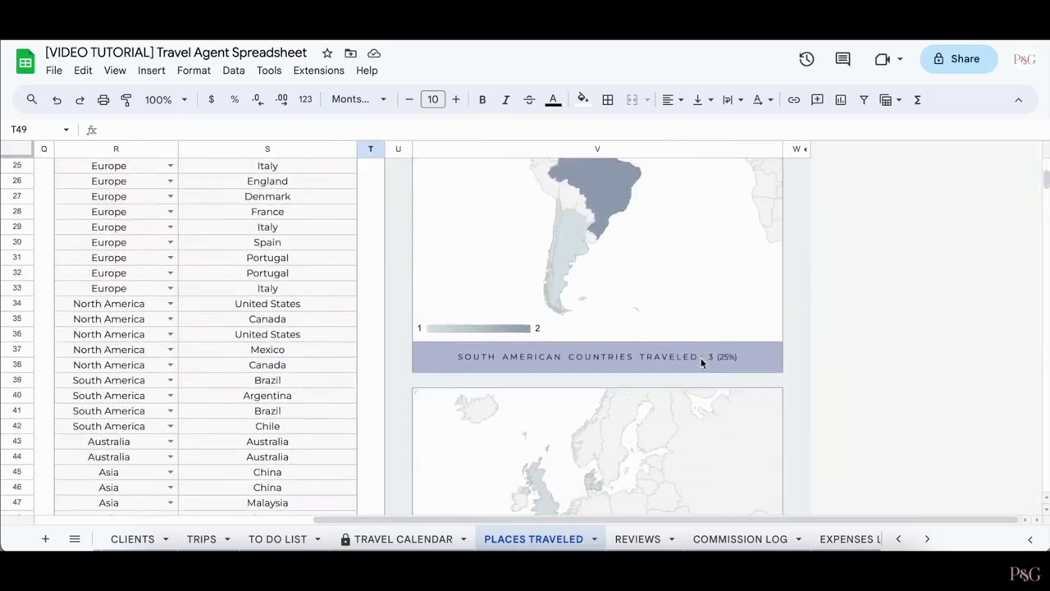
scroll(701, 362, "down", 5)
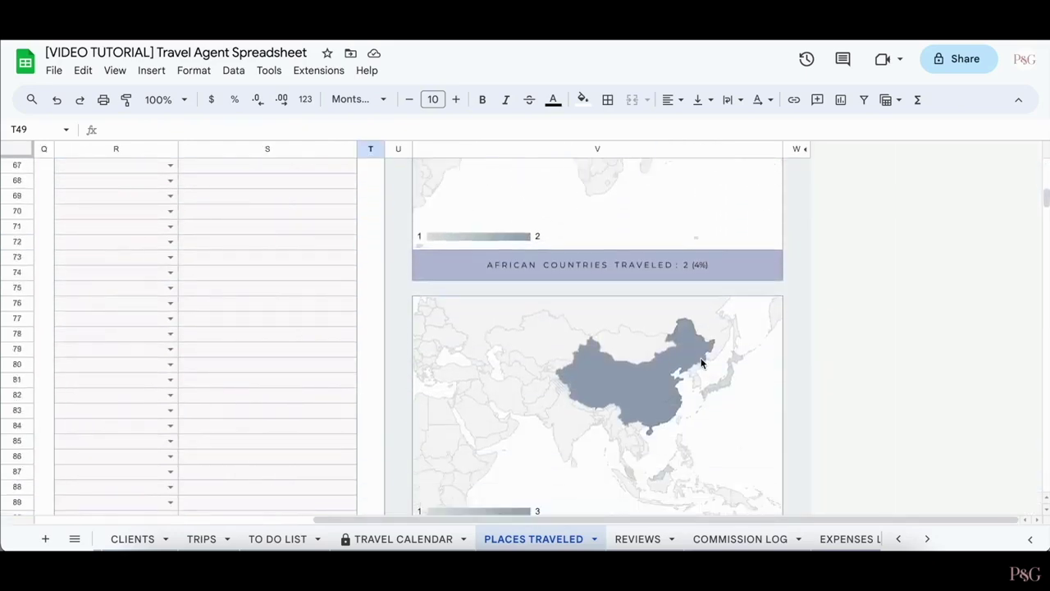
scroll(557, 325, "left", 10)
scroll(558, 326, "up", 5)
scroll(361, 372, "down", 5)
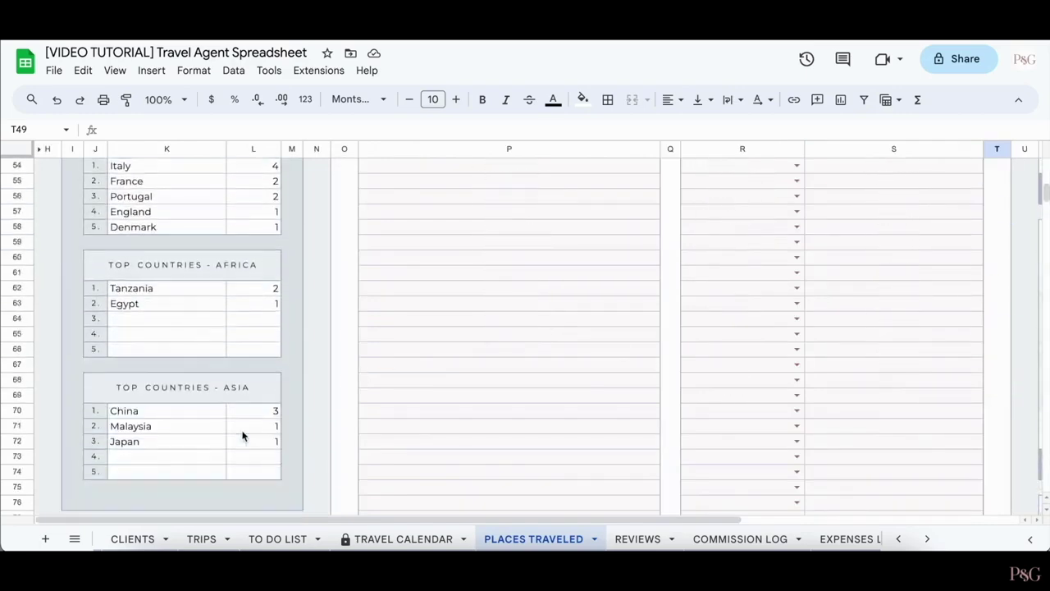
scroll(218, 281, "up", 10)
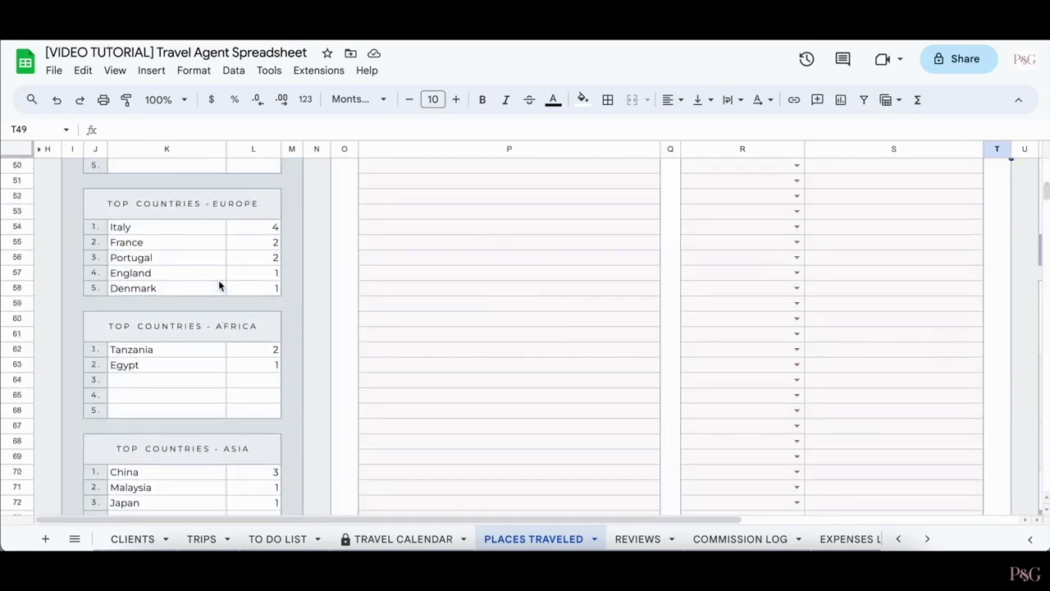
scroll(218, 285, "up", 2)
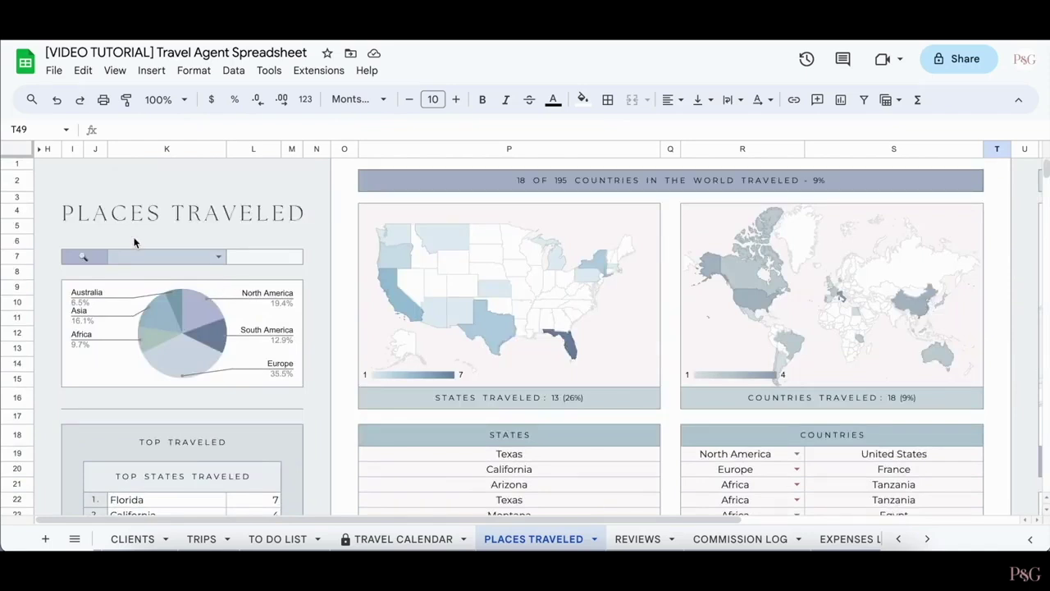
Browse the K7 place-lookup list and close it without choosing anything.
left_click(218, 257)
scroll(156, 425, "down", 3)
scroll(156, 427, "down", 3)
scroll(155, 423, "up", 6)
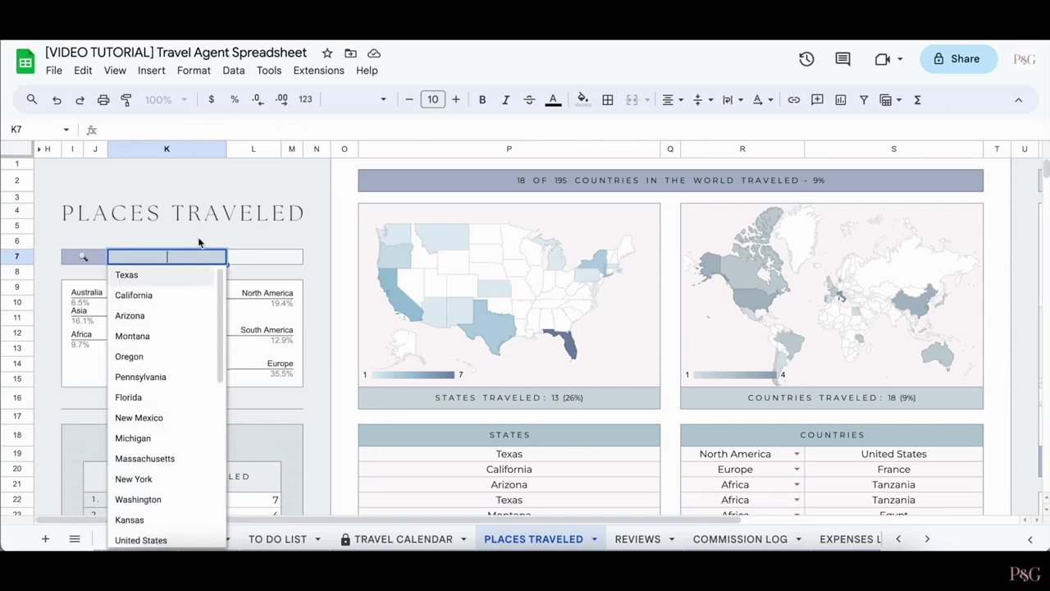
left_click(276, 258)
Look up Brazil in K7, showing 2 visits, then move to the REVIEWS sheet.
left_click(158, 257)
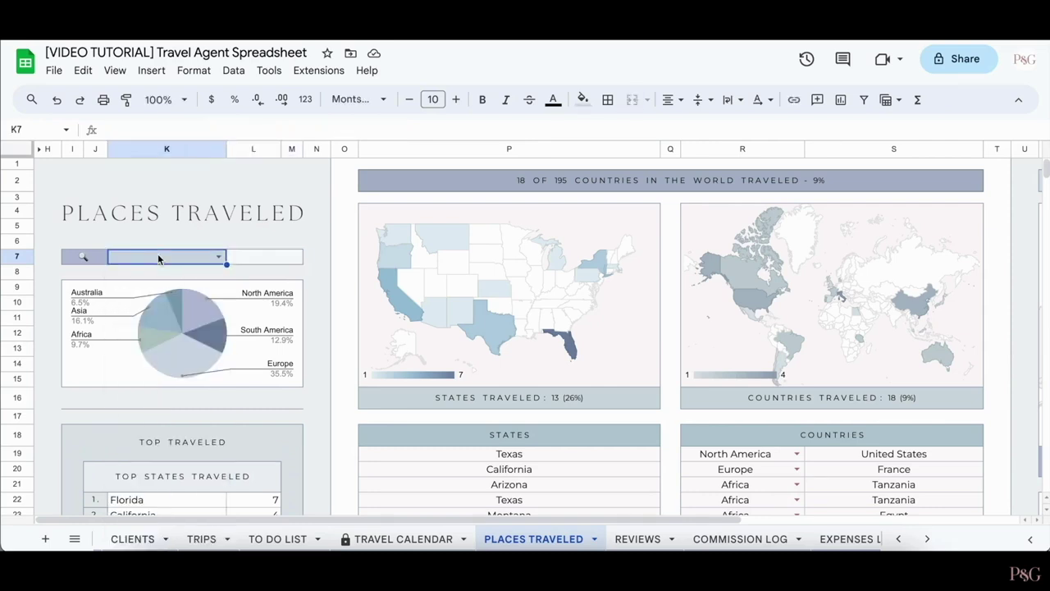
left_click(158, 258)
type("Braz")
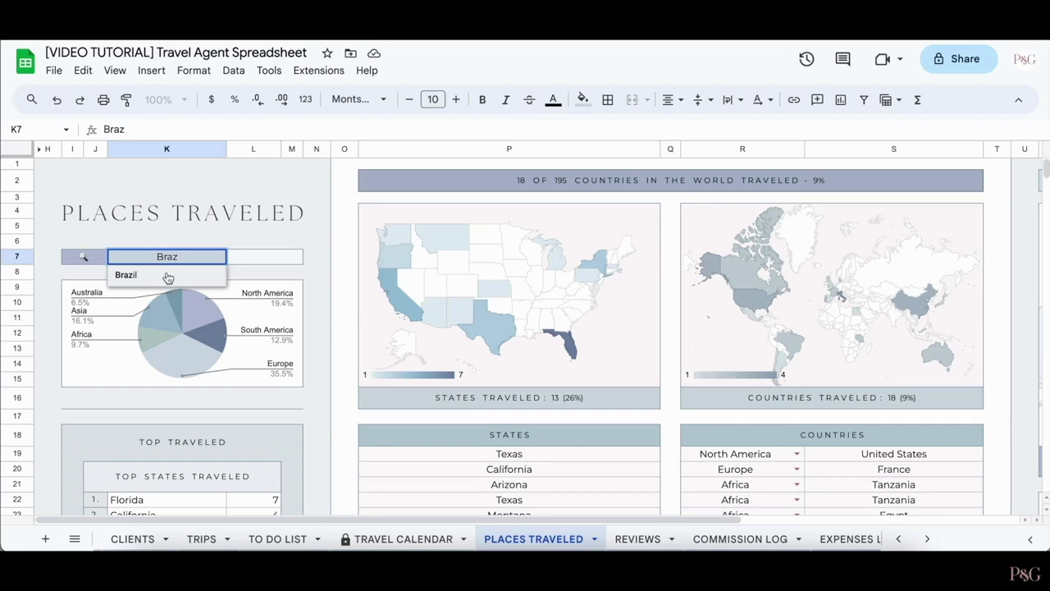
left_click(166, 275)
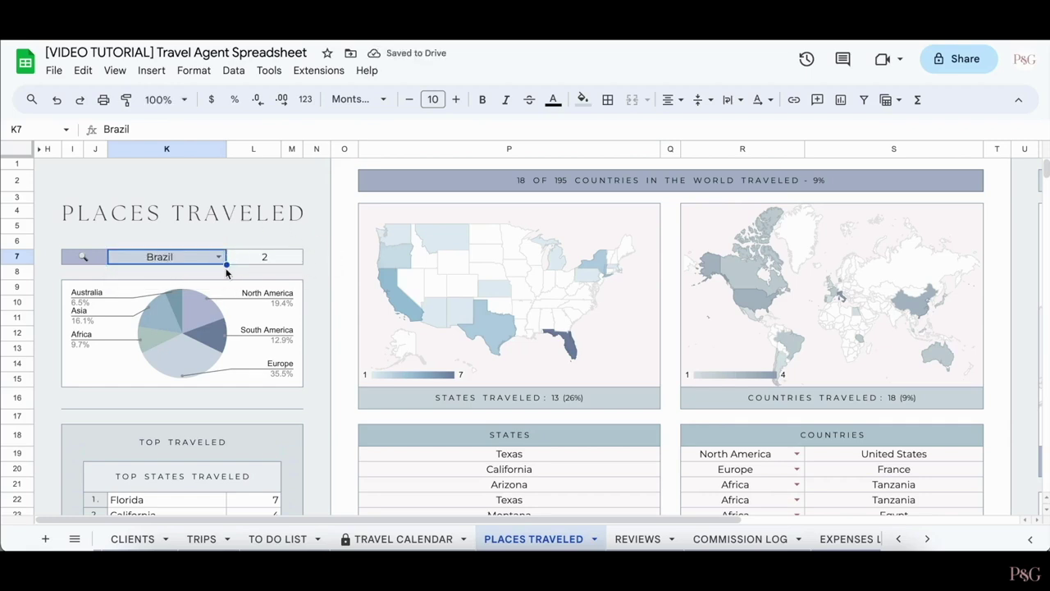
left_click(49, 399)
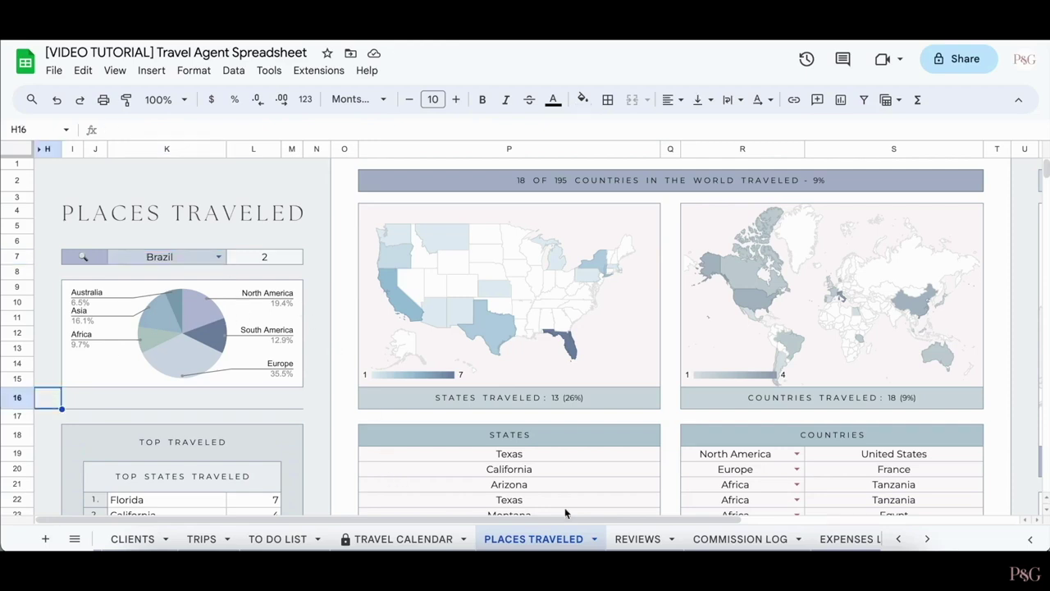
left_click(627, 539)
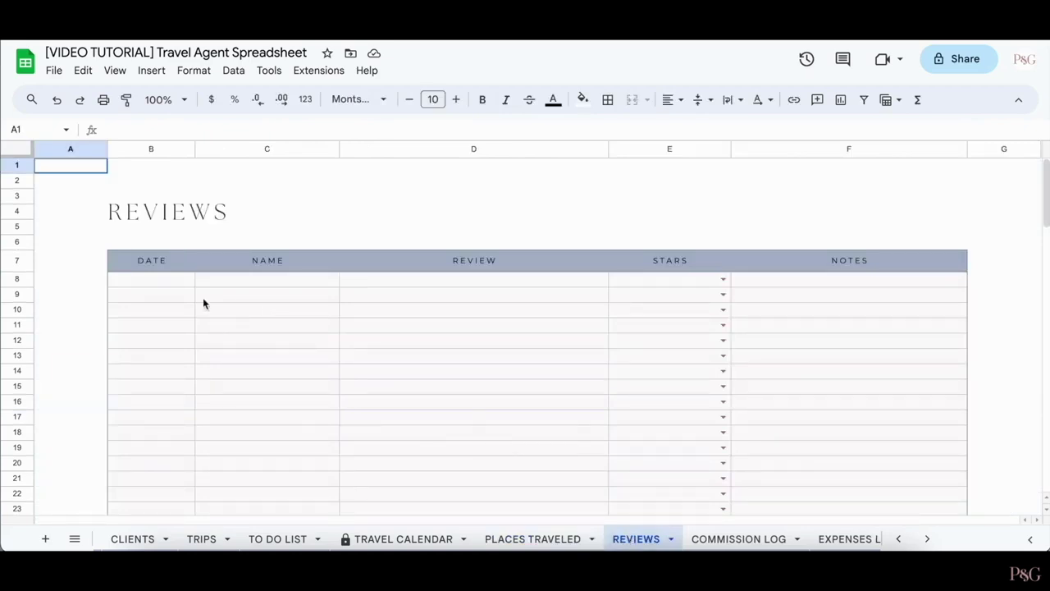
Fill row 8 with review date 12/14/2023, the client's name, and a five-star rating.
double_click(149, 278)
left_click(166, 368)
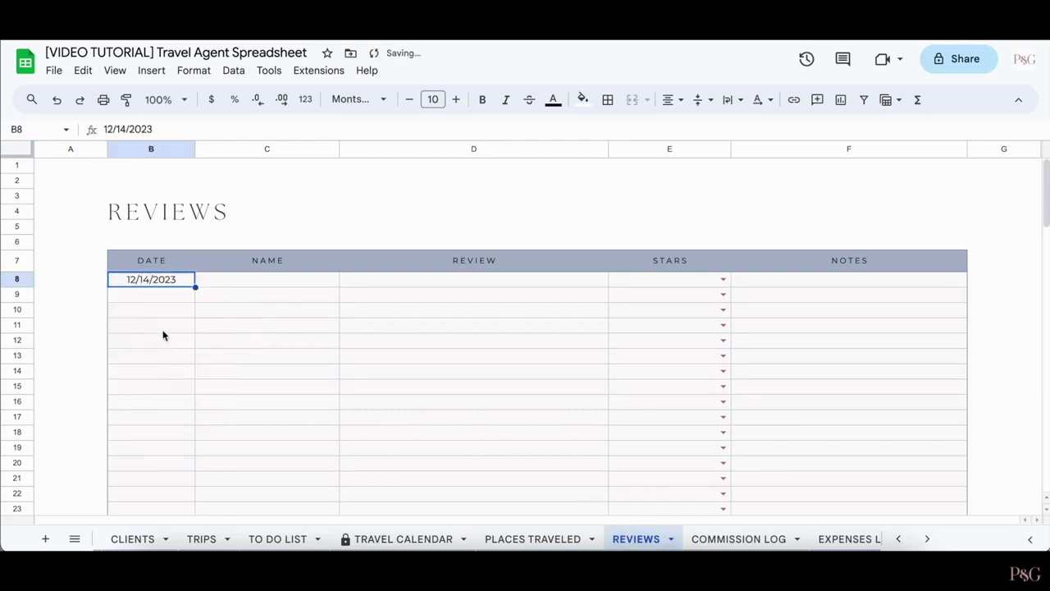
left_click(241, 284)
type("Leah Marie")
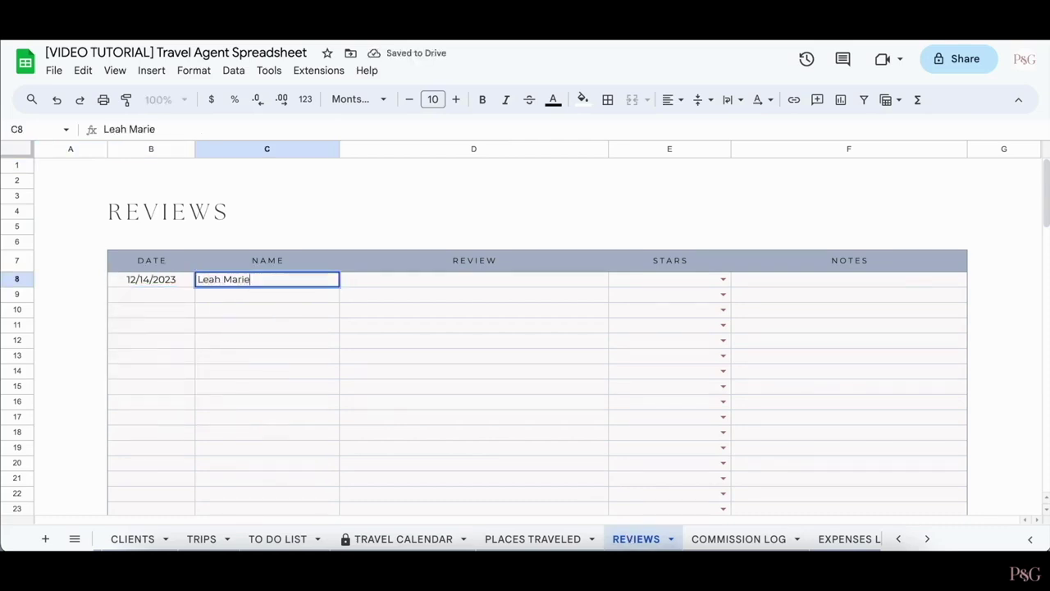
key("Return")
left_click(682, 281)
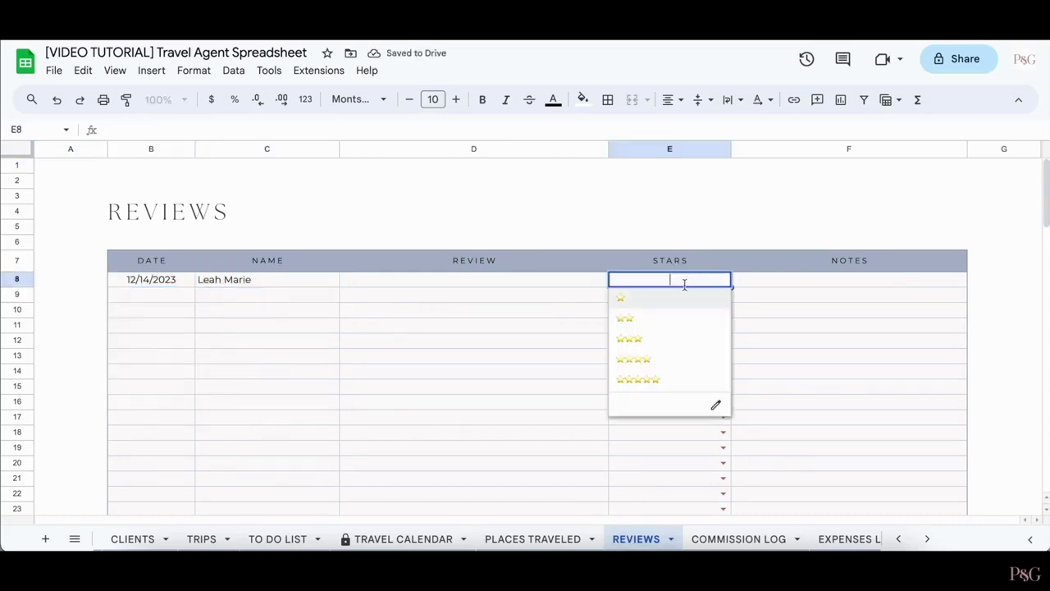
left_click(668, 381)
Check the notes cell and D12's cell options, leaving both unchanged.
left_click(816, 280)
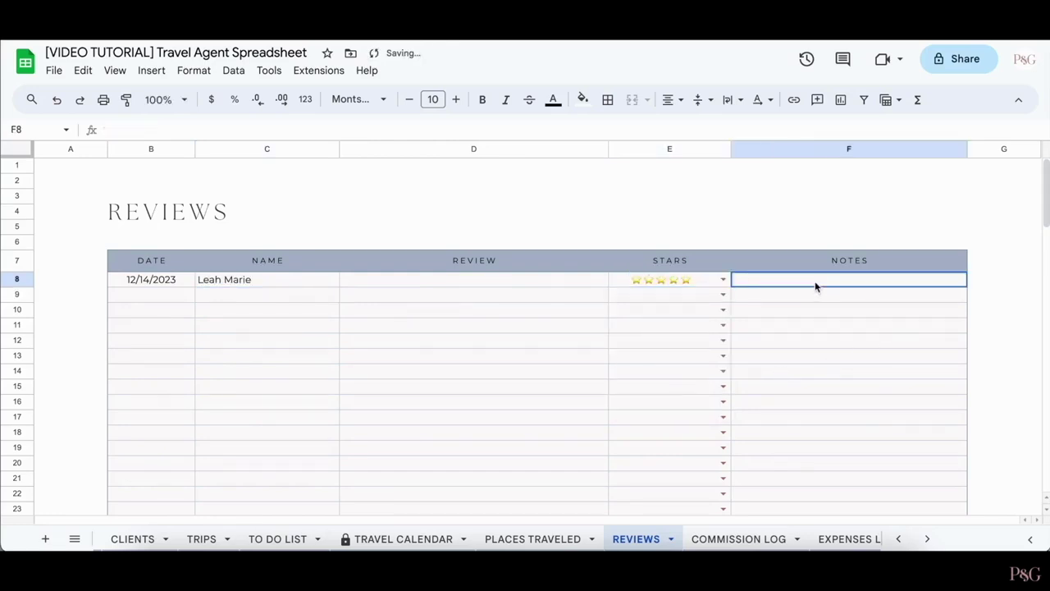
scroll(431, 361, "down", 1)
scroll(430, 362, "down", 12)
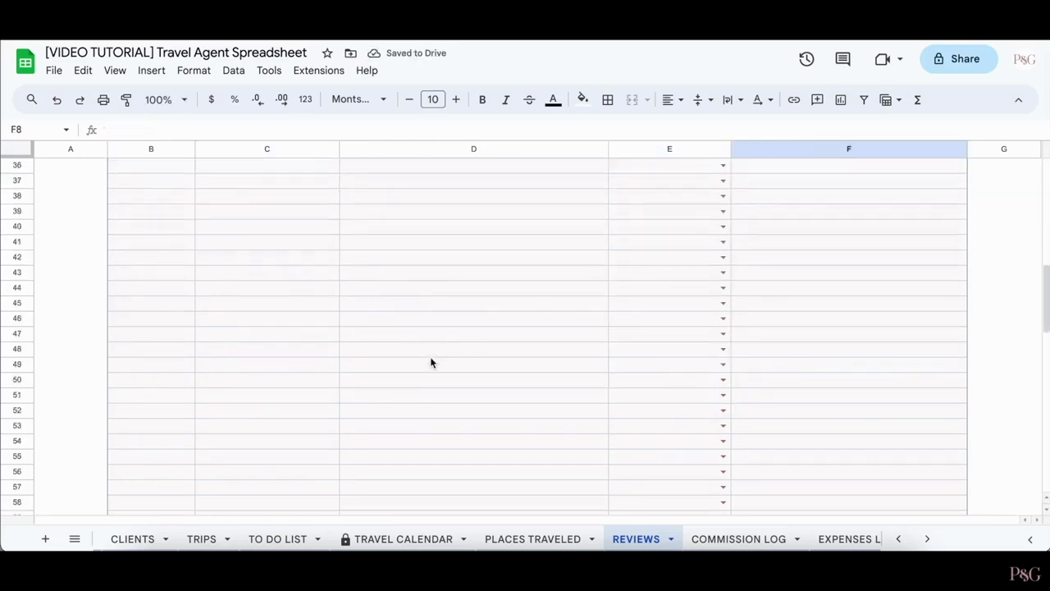
scroll(431, 362, "up", 13)
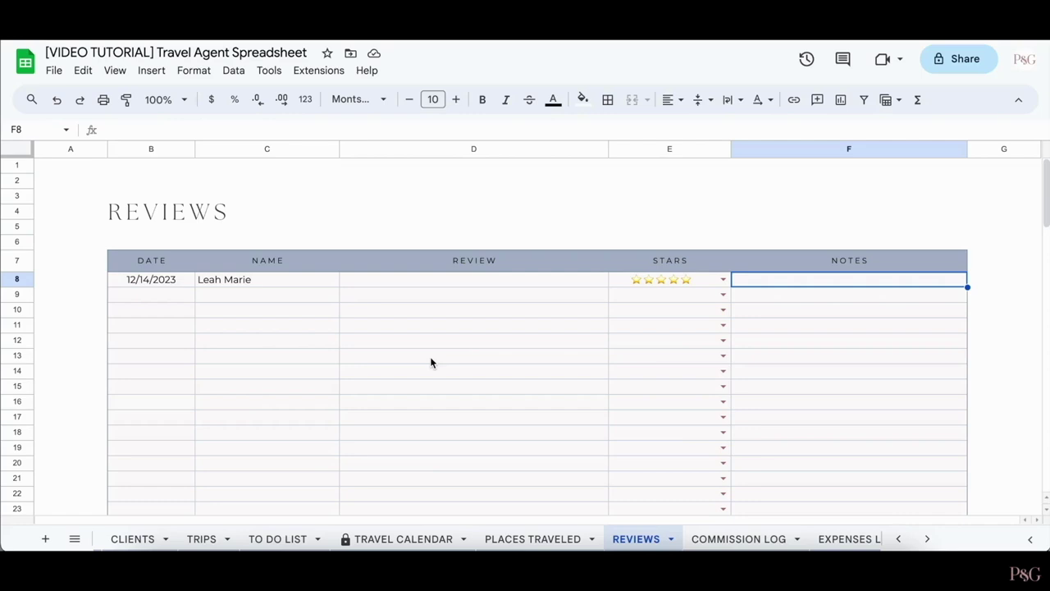
left_click(393, 342)
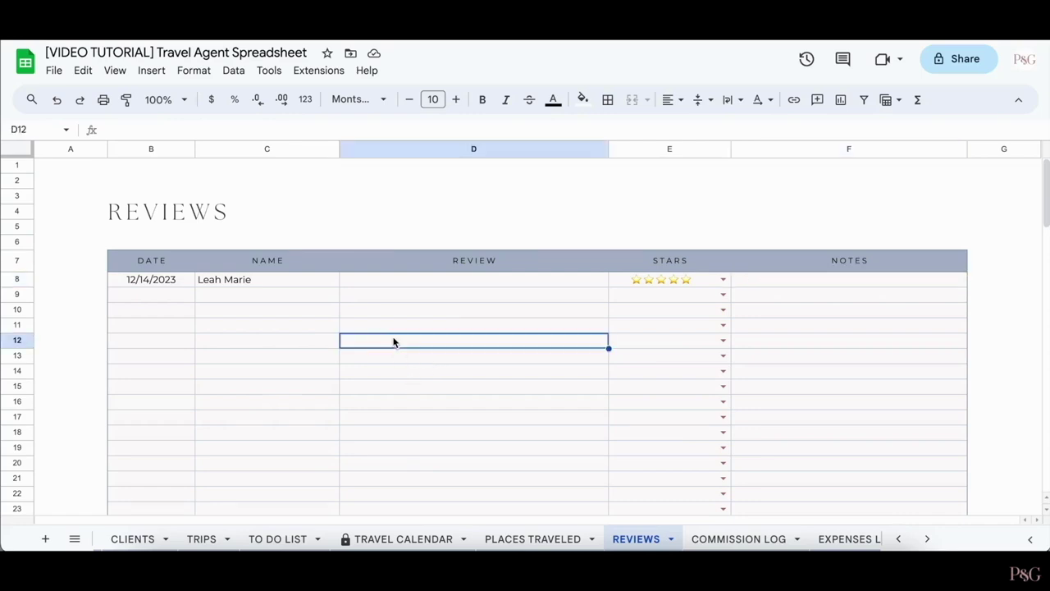
right_click(393, 342)
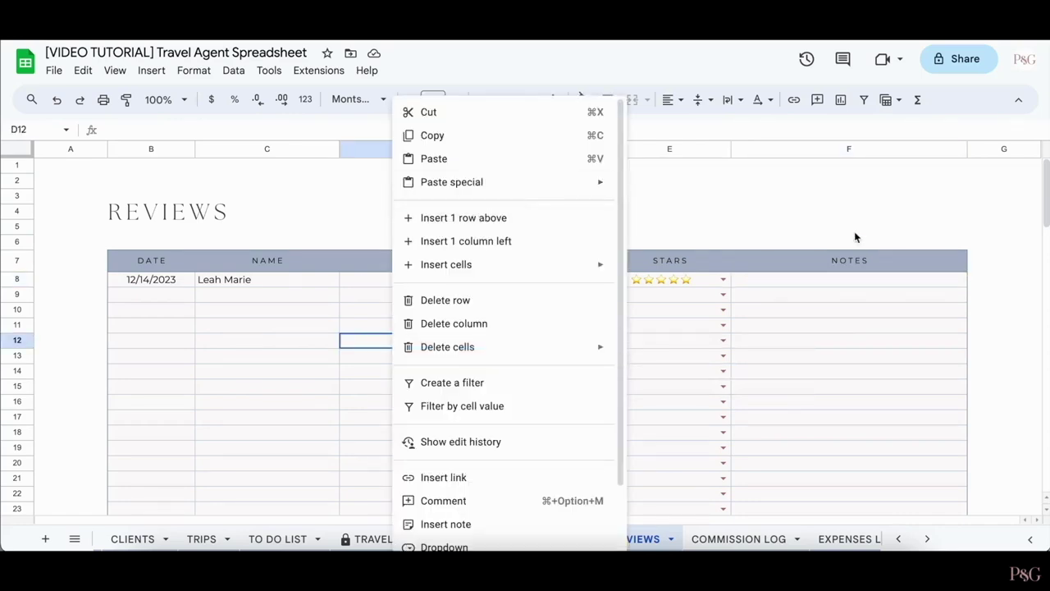
left_click(849, 207)
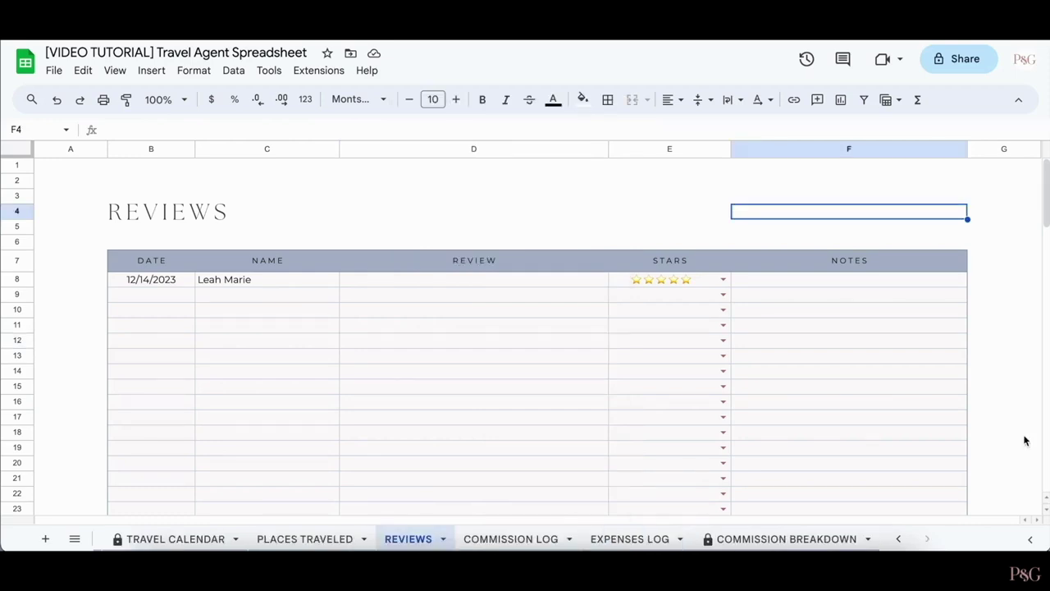
Tour the COMMISSION LOG, EXPENSES LOG and COMMISSION BREAKDOWN sheets, then return to COMMISSION LOG.
left_click(502, 539)
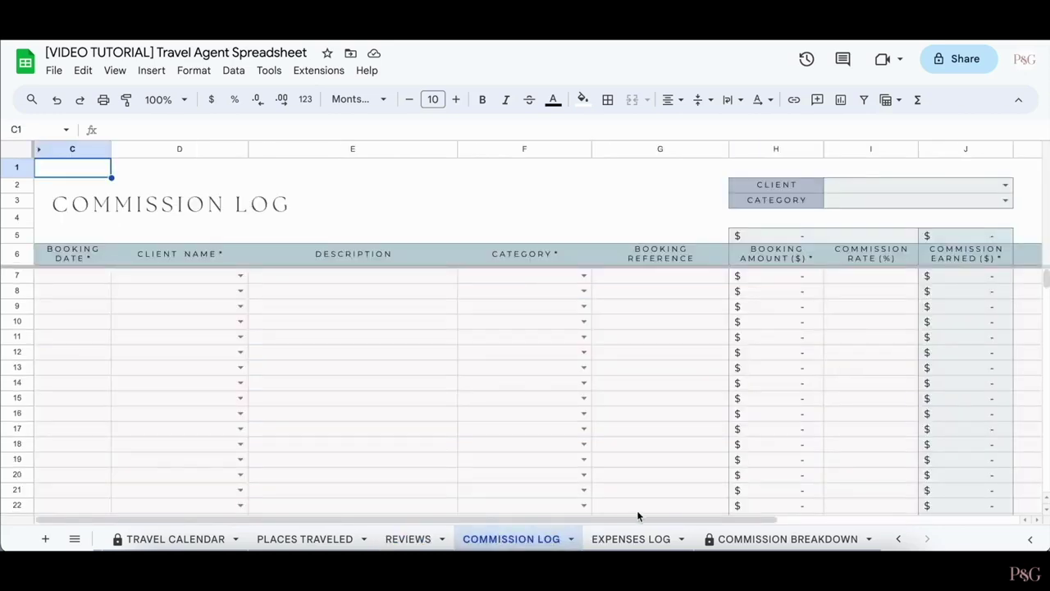
left_click(649, 538)
left_click(771, 539)
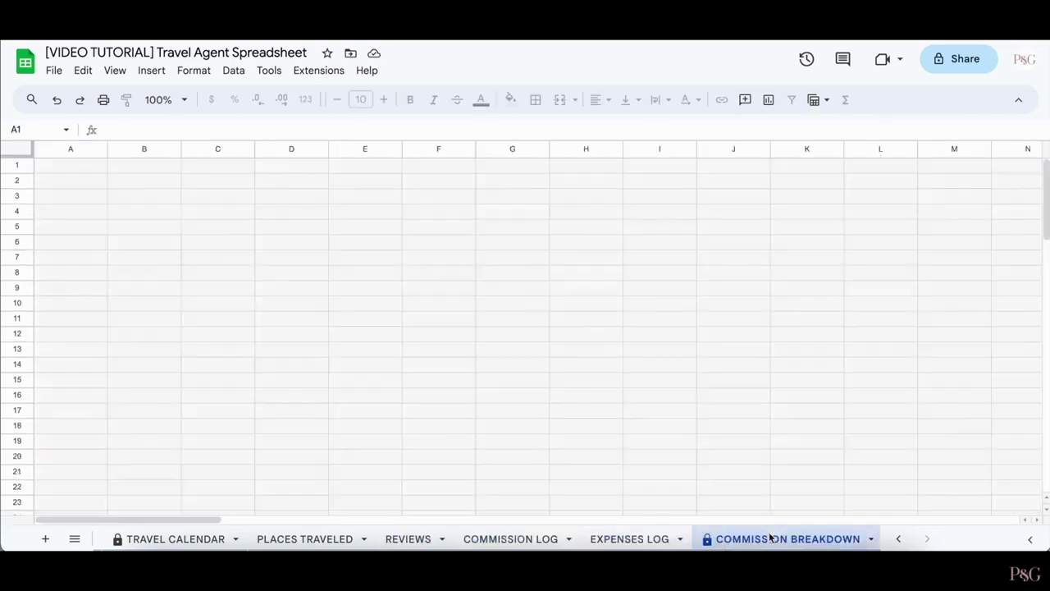
scroll(923, 330, "down", 8)
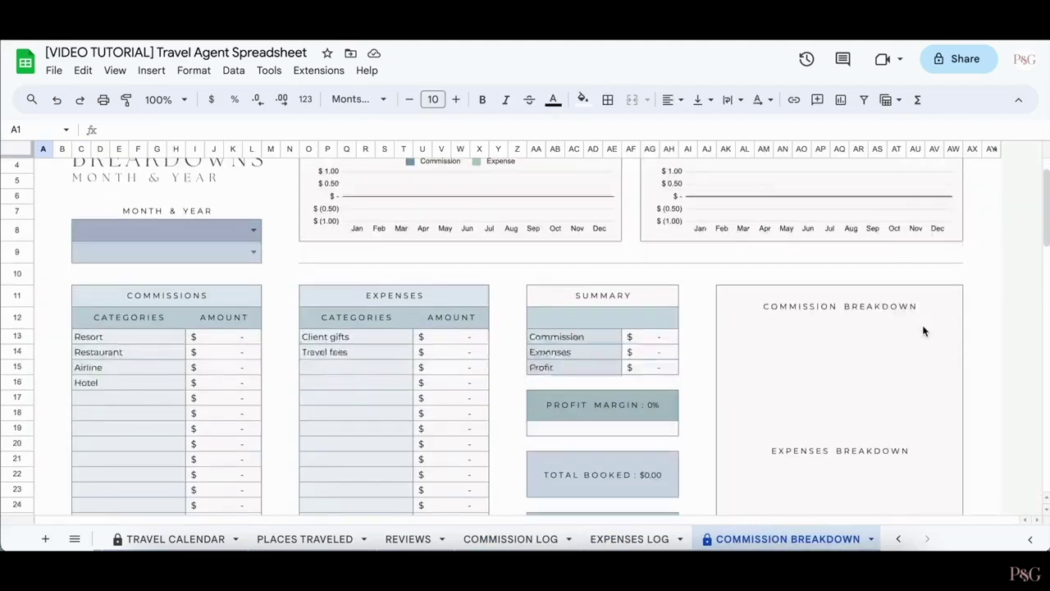
scroll(923, 330, "down", 7)
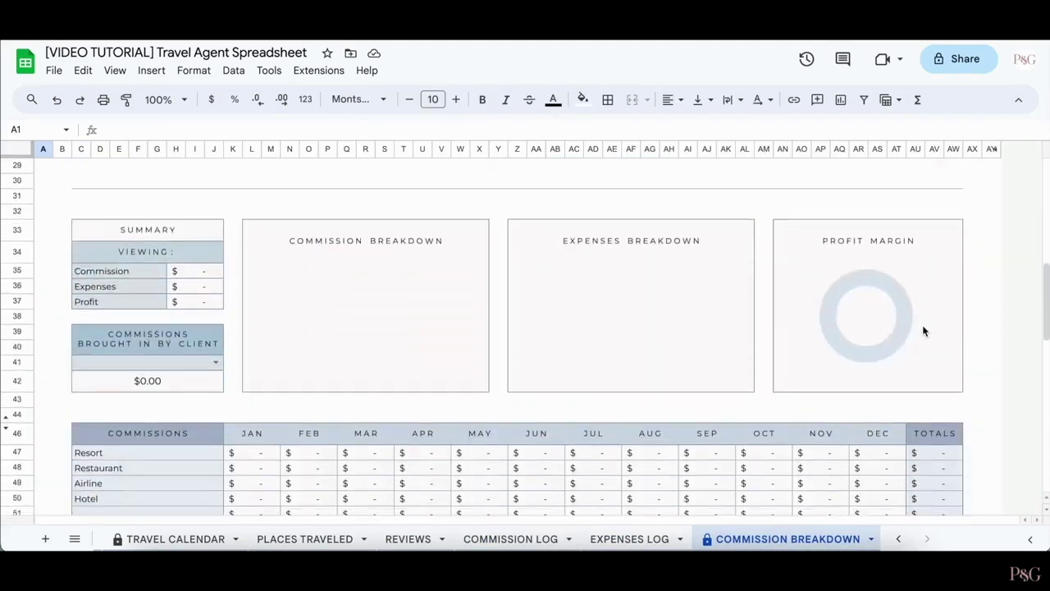
scroll(922, 329, "down", 10)
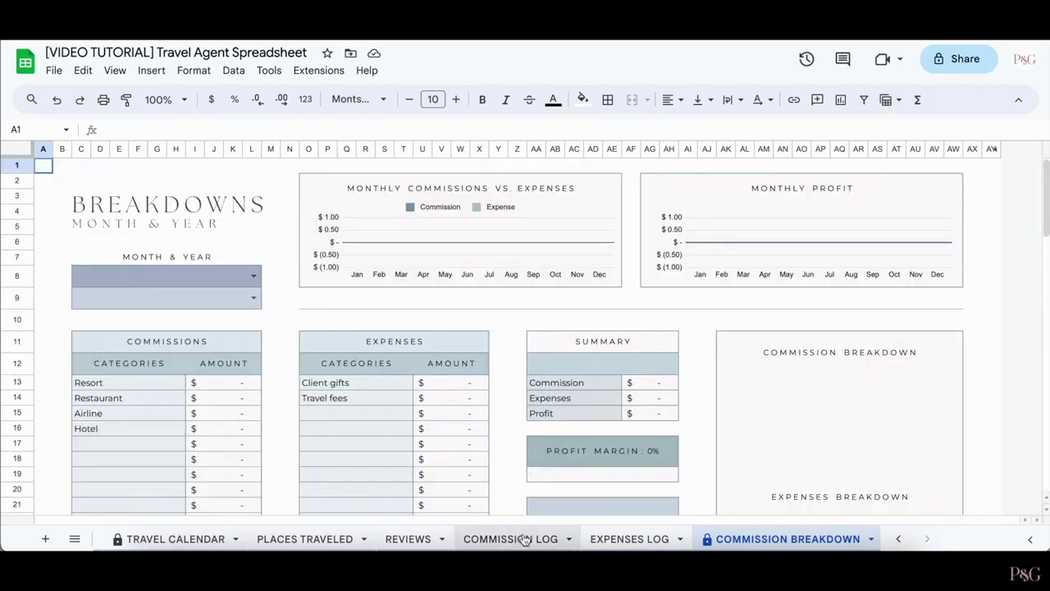
left_click(525, 539)
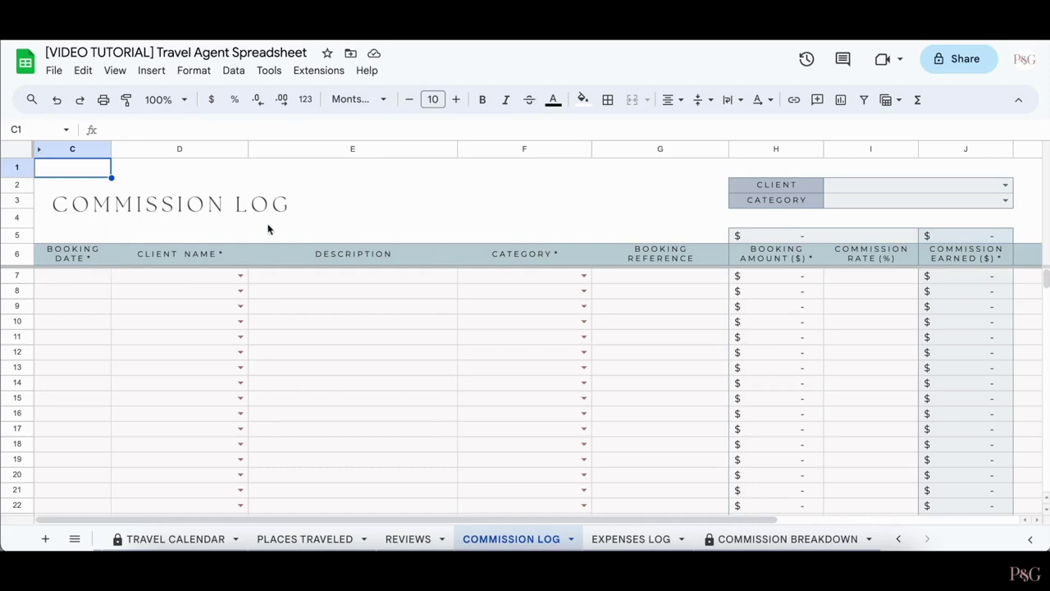
Date the first booking 18 Dec 2023 and assign it to the first client.
double_click(70, 276)
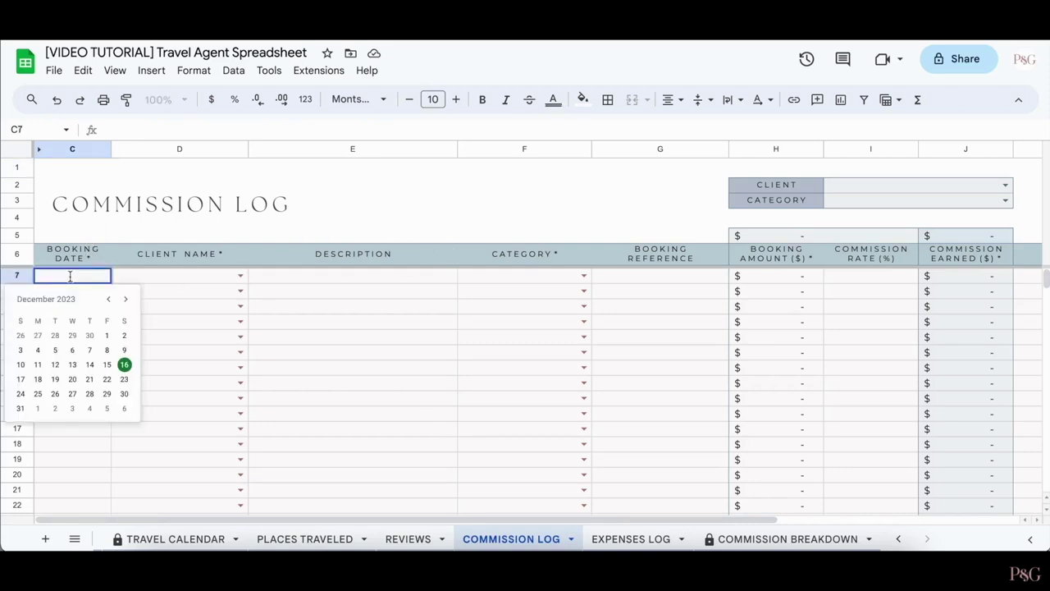
left_click(37, 380)
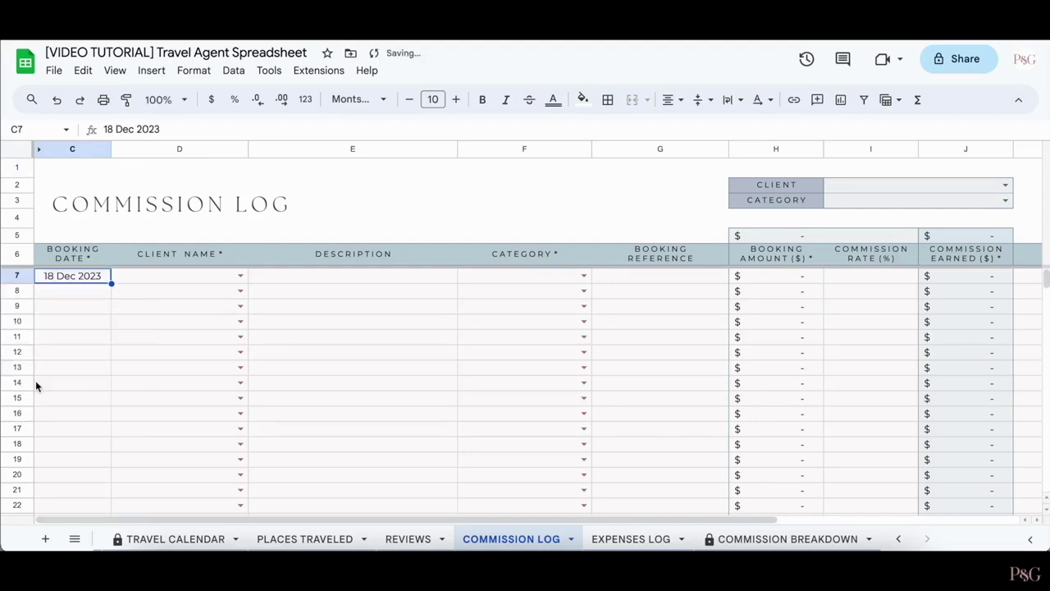
left_click(197, 276)
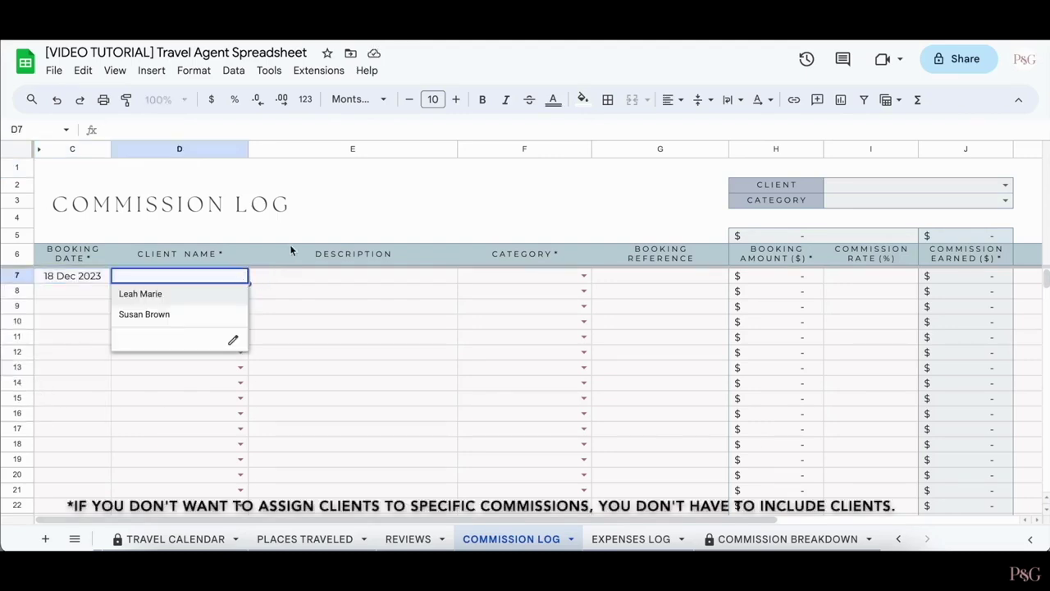
left_click(210, 293)
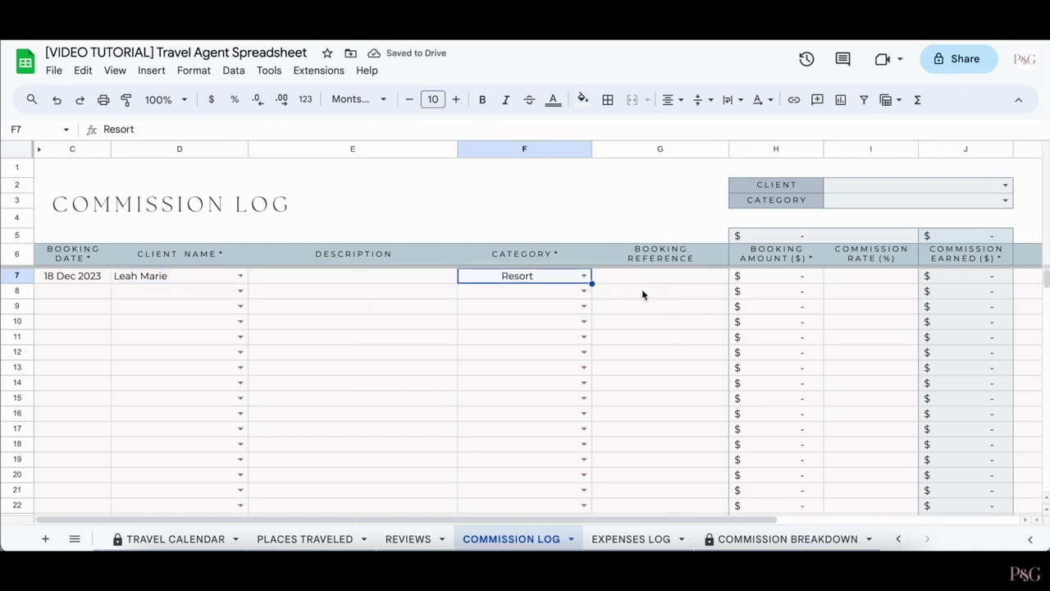
Enter a $10,000 booking at 5% commission in row 7 and $500 in row 8.
left_click(771, 281)
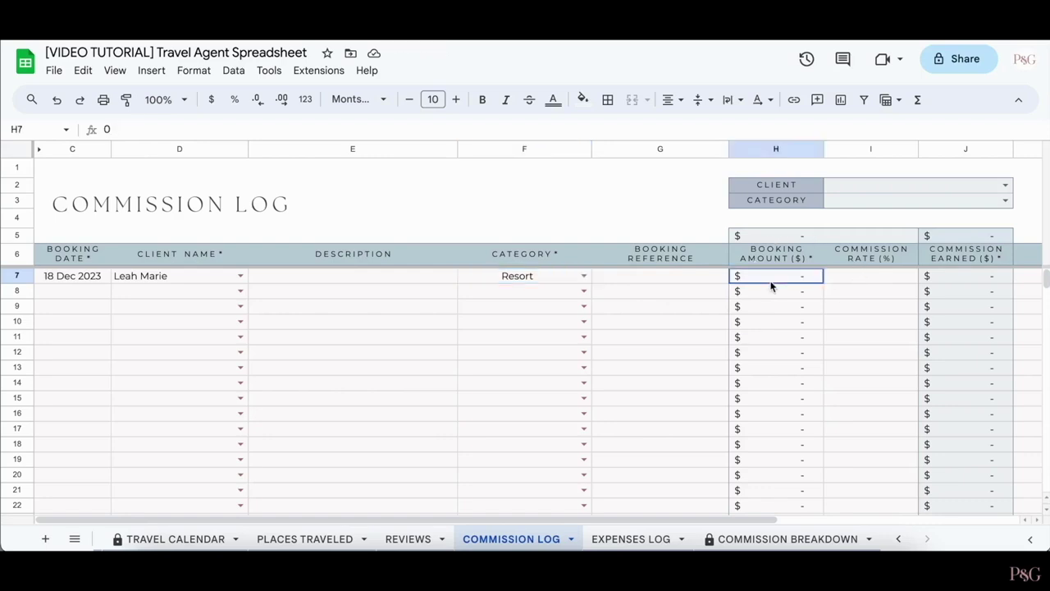
type("10000")
key("Return")
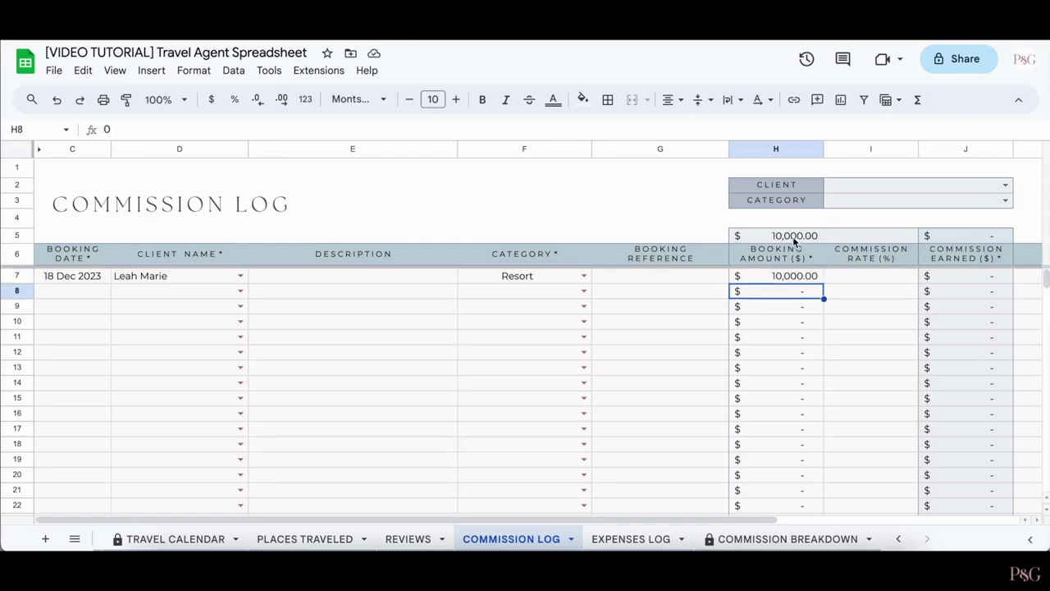
left_click(867, 278)
type("5")
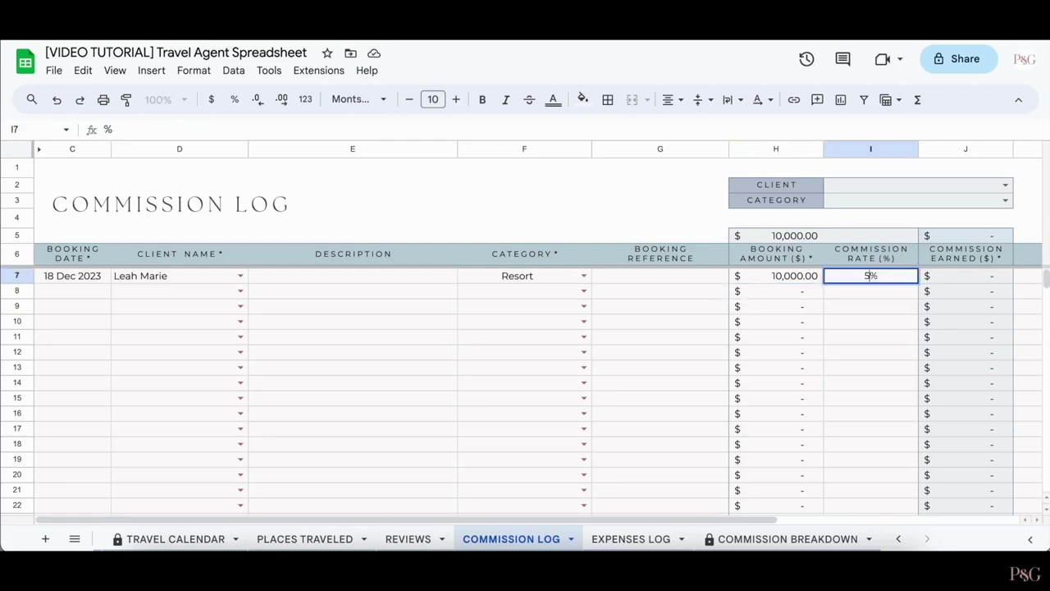
key("Return")
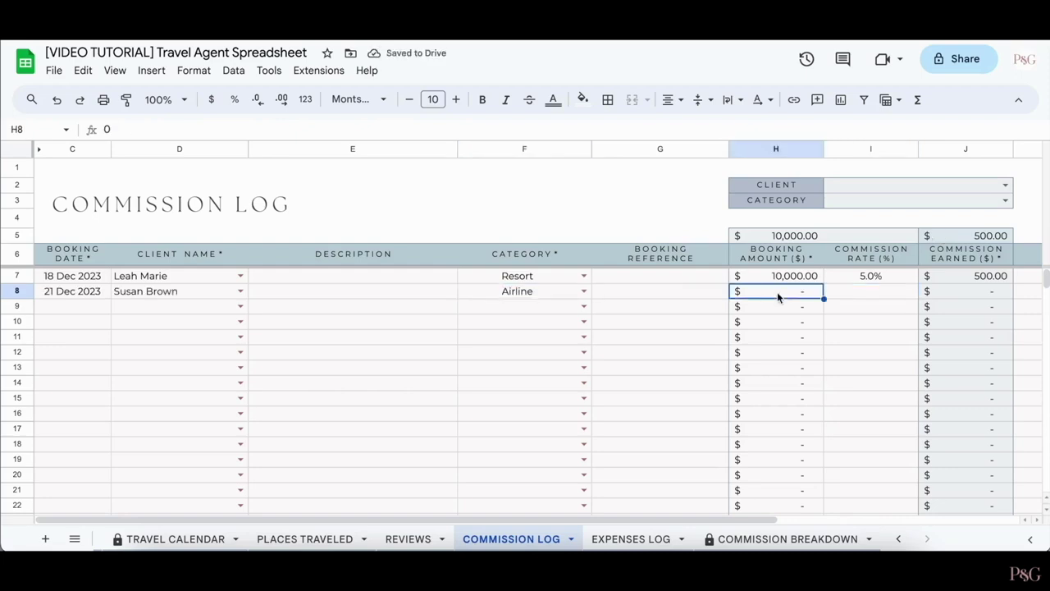
type("500")
key("Return")
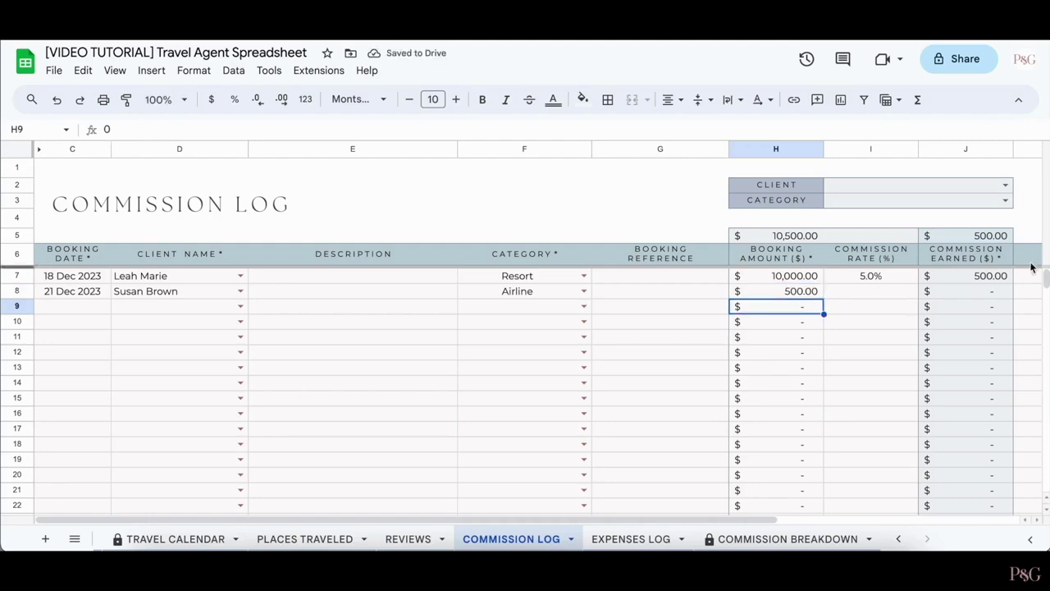
Enter commissions earned of 60, 60 and 400 in rows 8–10.
left_click(977, 293)
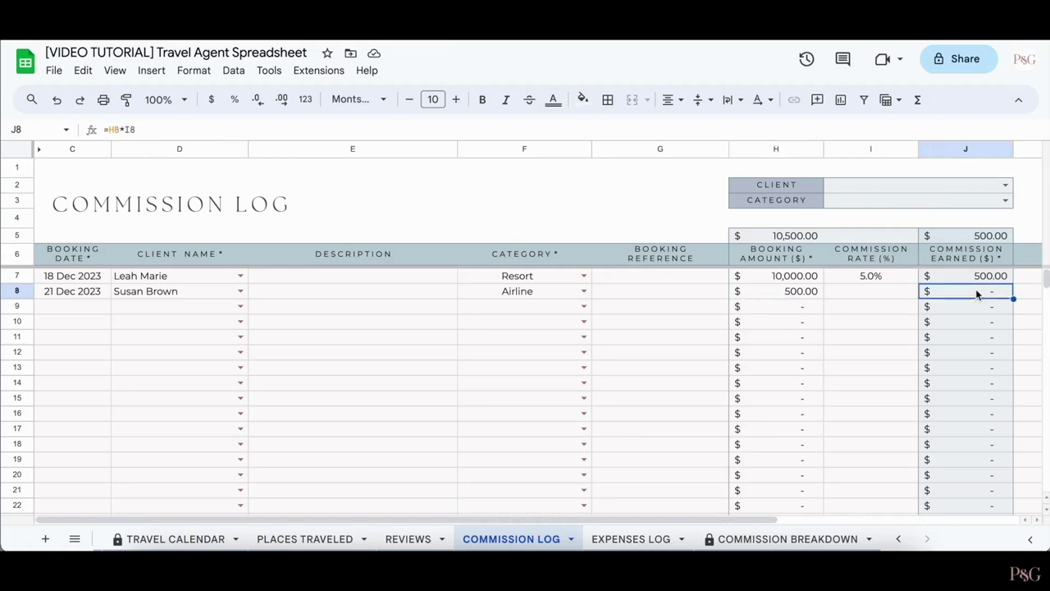
type("60")
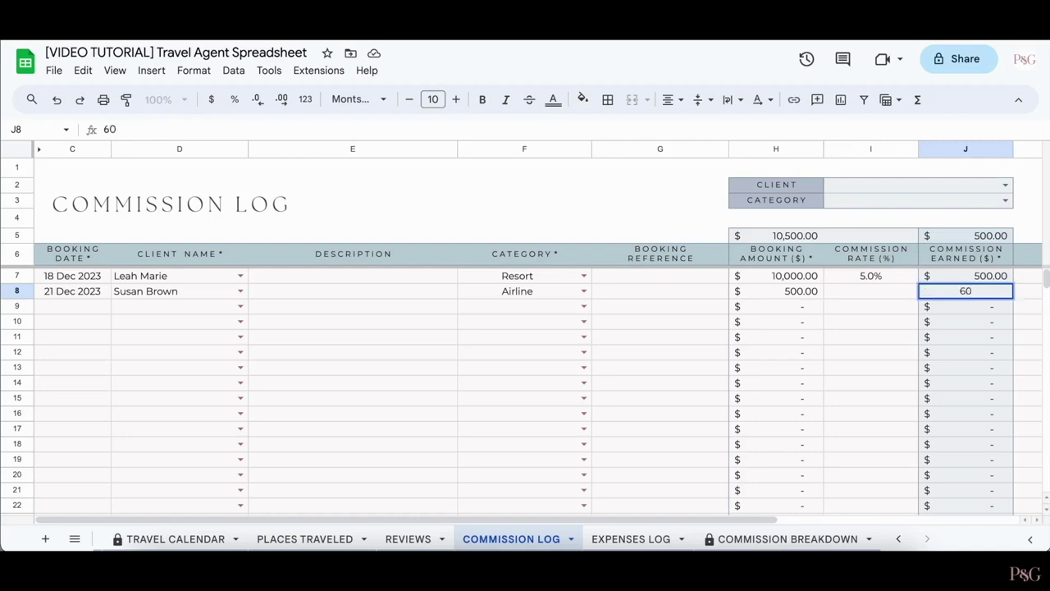
key("Return")
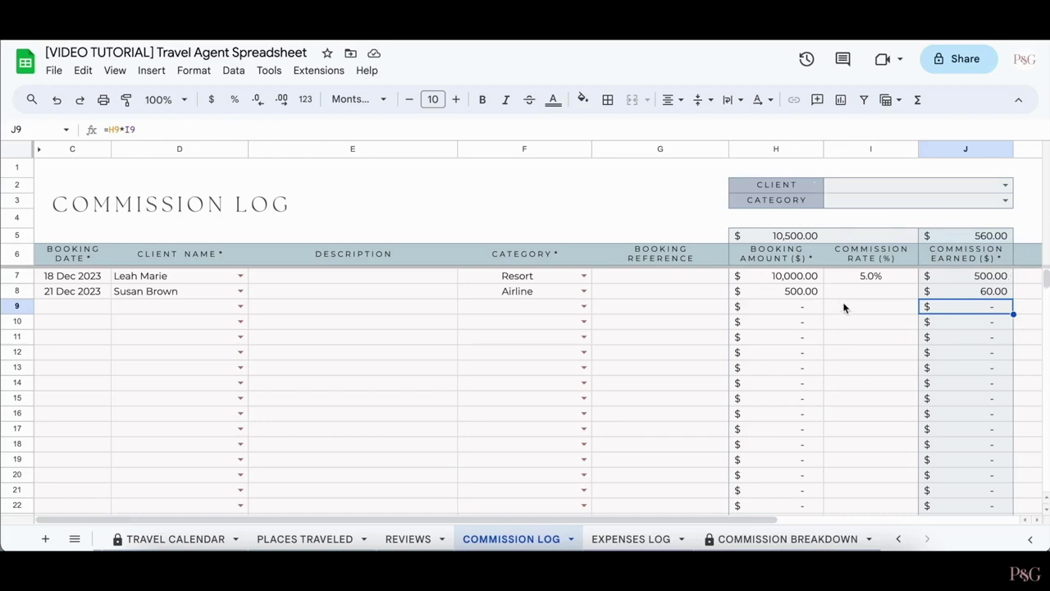
type("60")
key("Return")
type("400")
key("Return")
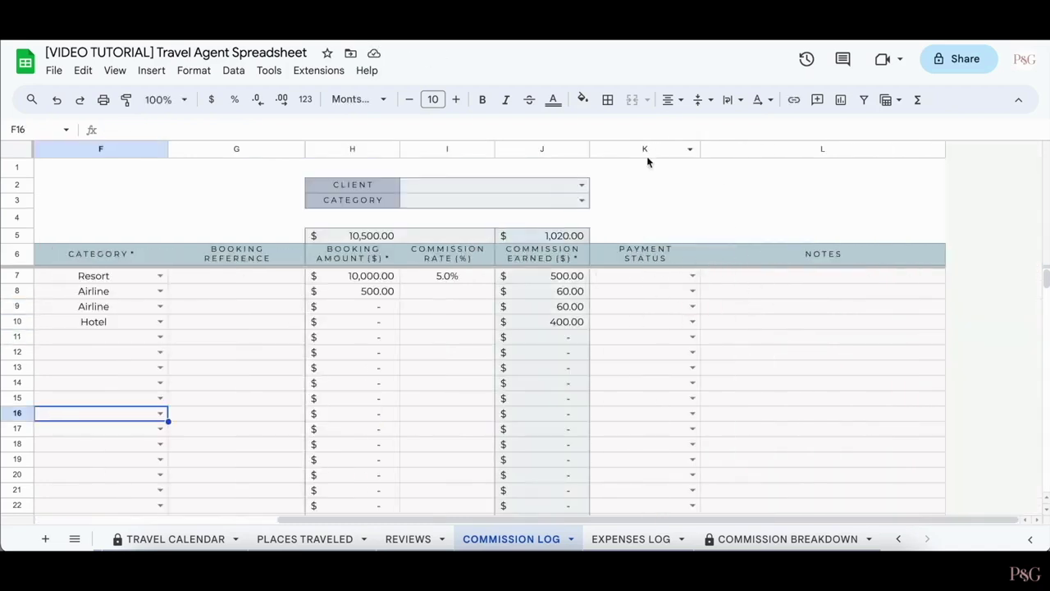
Set the four bookings' payment statuses to Paid, Unpaid, Paid, Unpaid.
left_click(692, 276)
left_click(661, 301)
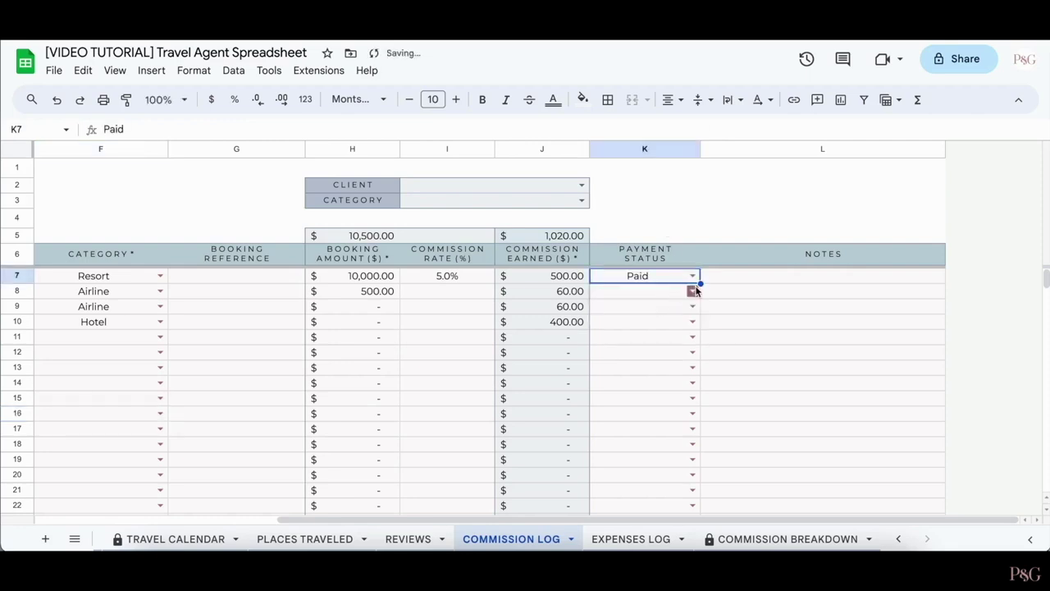
left_click(692, 291)
left_click(659, 327)
left_click(694, 306)
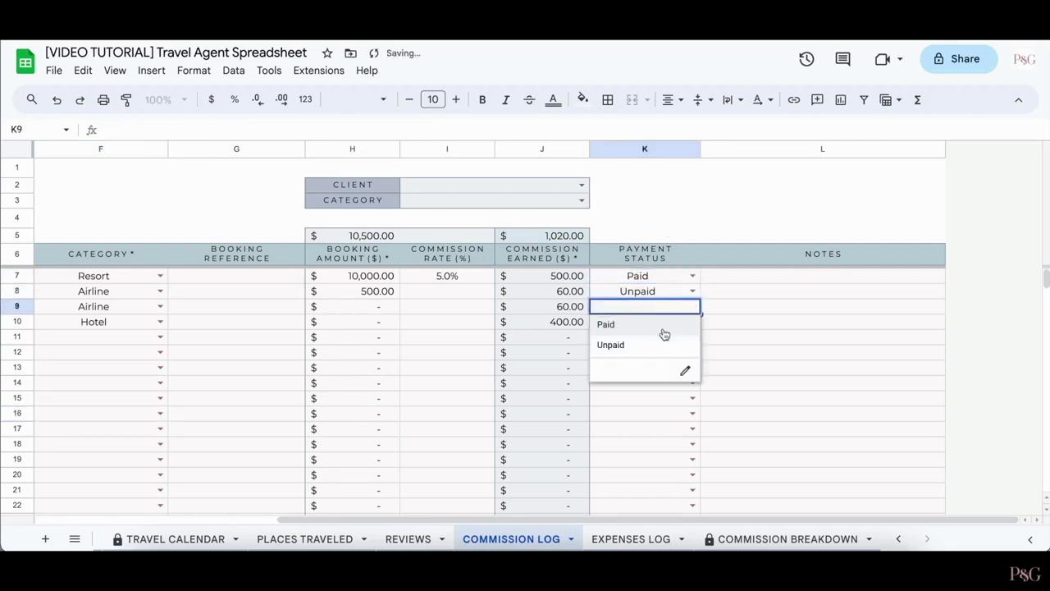
left_click(662, 328)
left_click(691, 321)
left_click(665, 358)
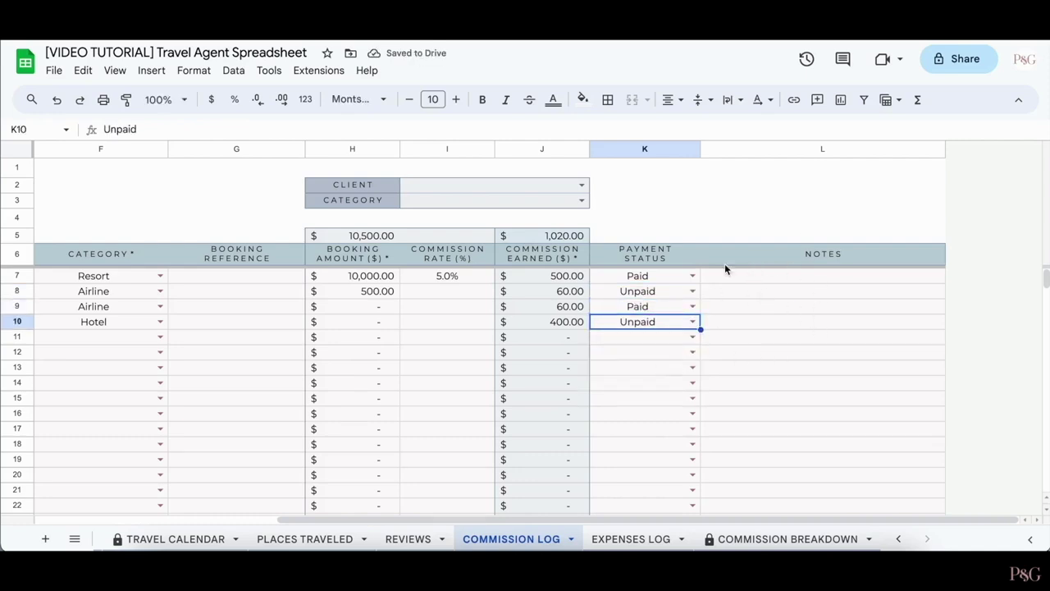
scroll(687, 320, "left", 5)
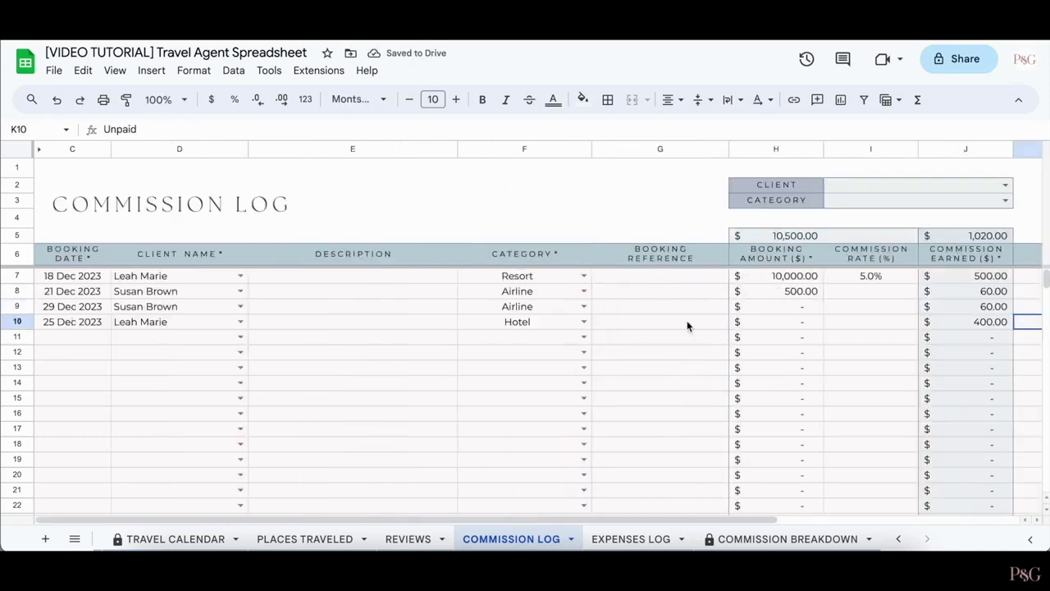
Filter the log by a client and by Hotel, undo the category filter, then go to EXPENSES LOG.
left_click(1004, 187)
left_click(929, 231)
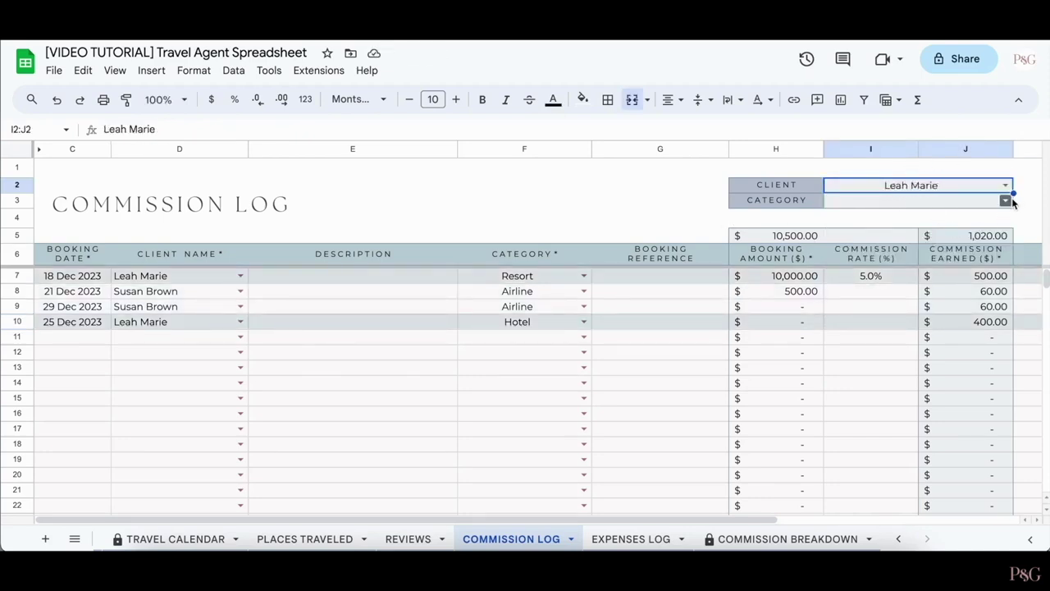
left_click(1006, 200)
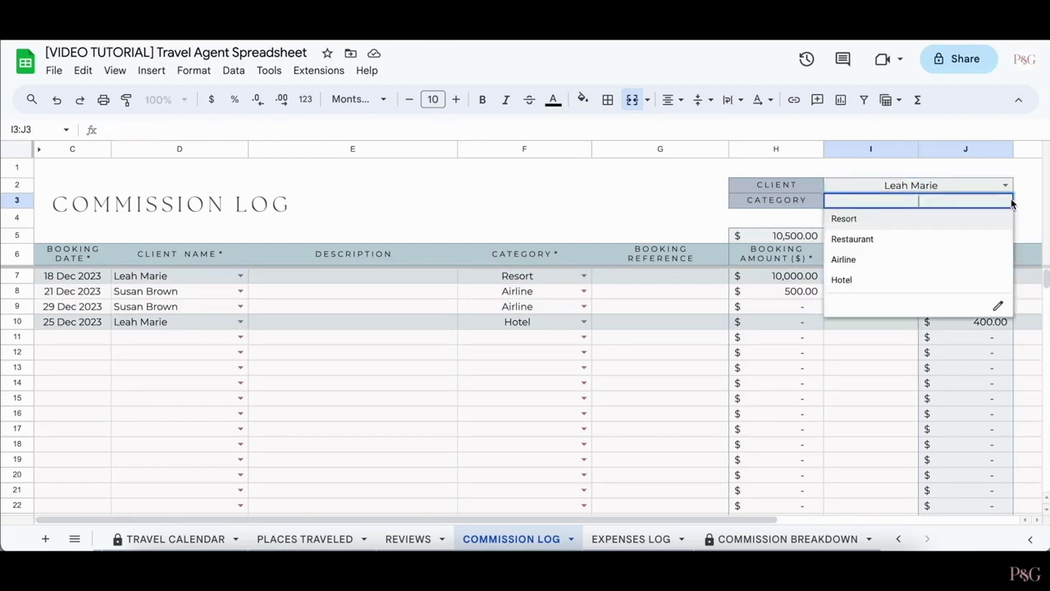
left_click(906, 280)
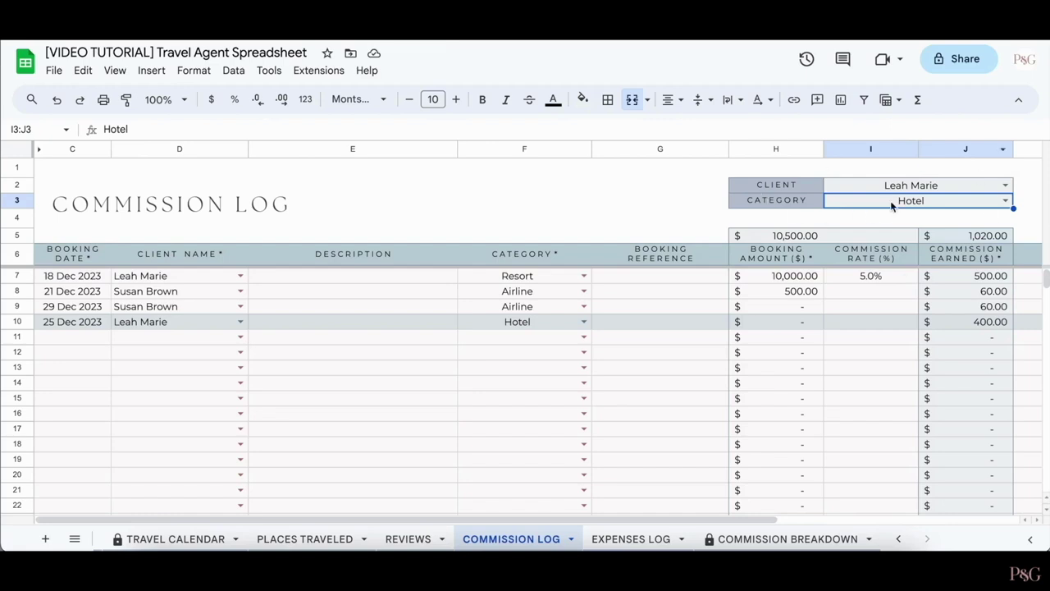
key("ctrl+z")
key("ctrl+z")
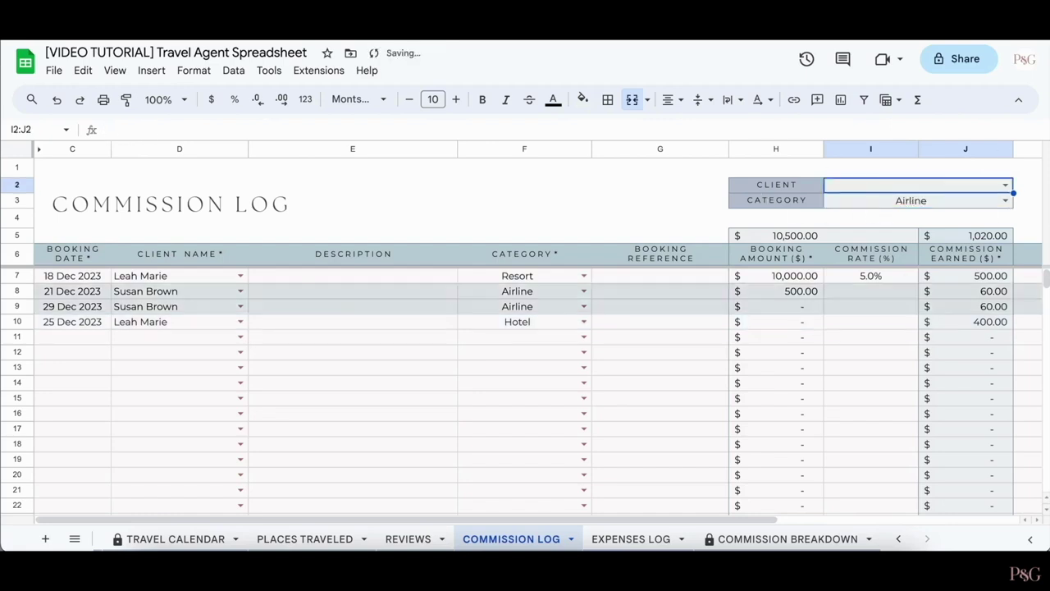
left_click(660, 538)
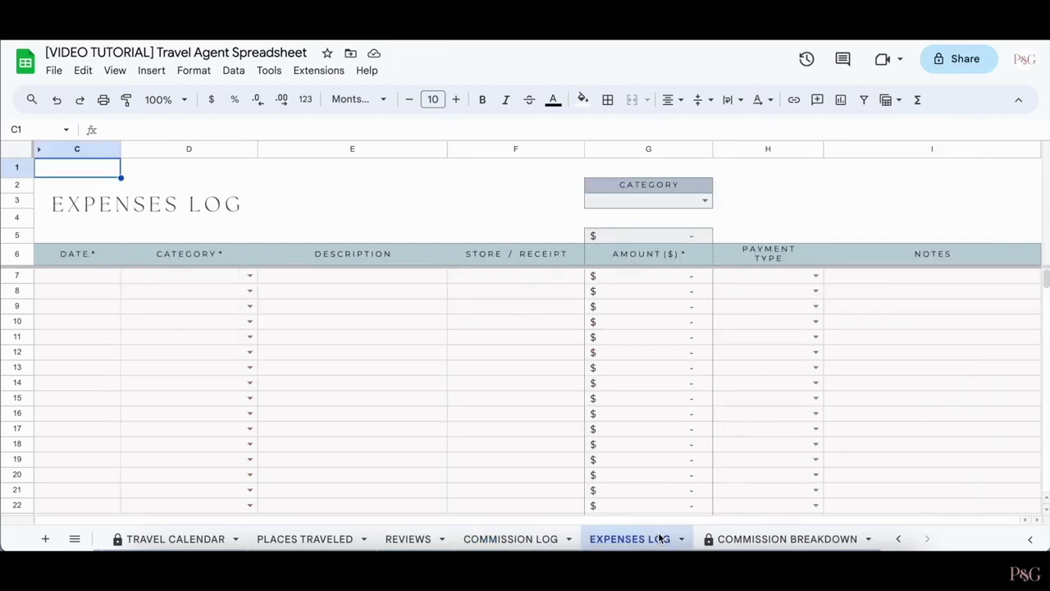
Log a 21 Dec 2023 Client gifts expense of 50.00 paid by Card in row 7.
left_click(88, 279)
double_click(88, 279)
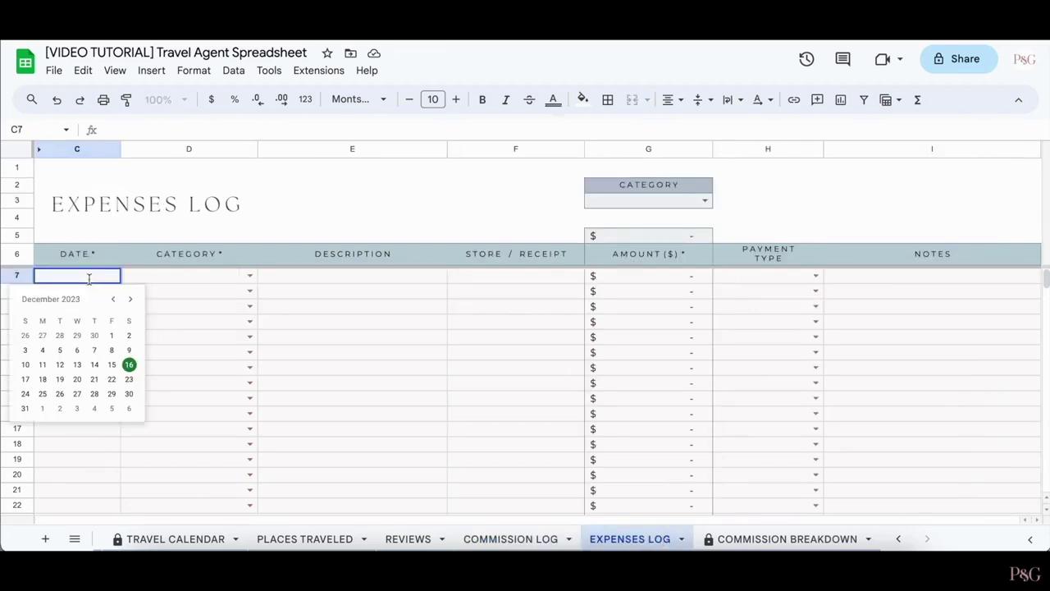
left_click(95, 379)
left_click(250, 276)
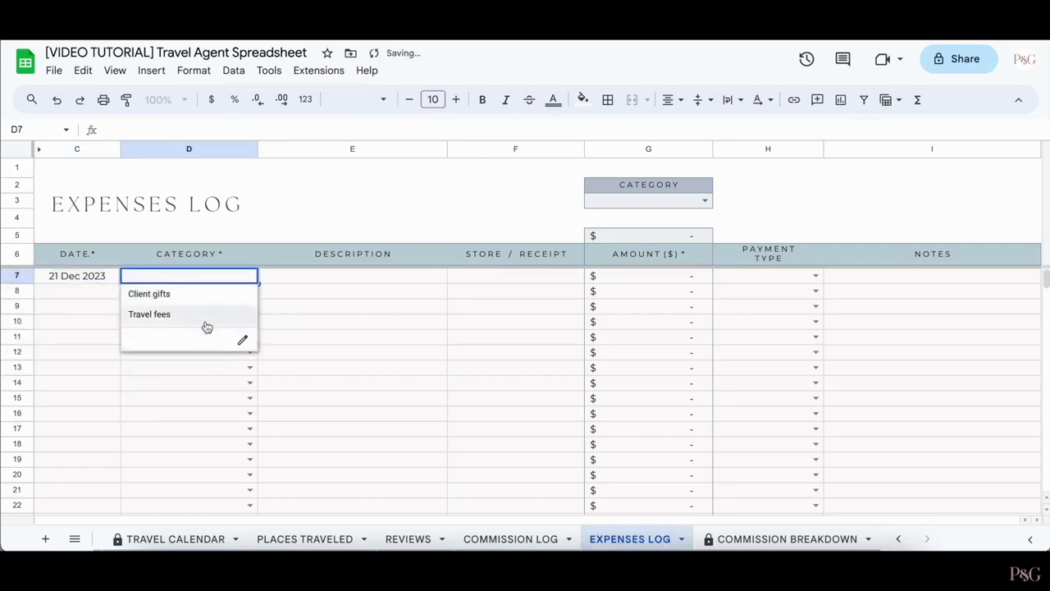
left_click(190, 294)
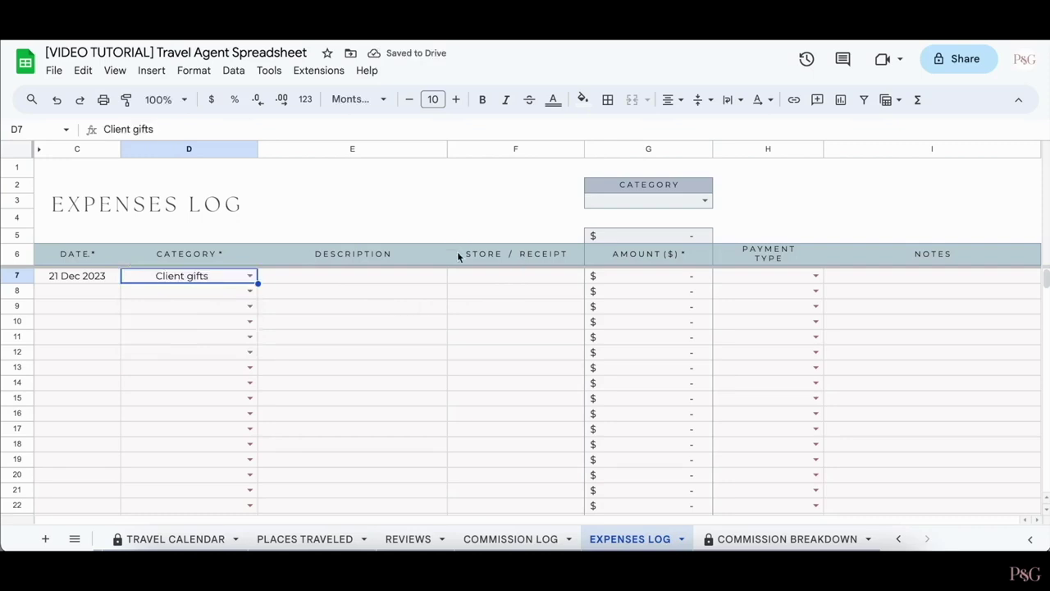
left_click(635, 279)
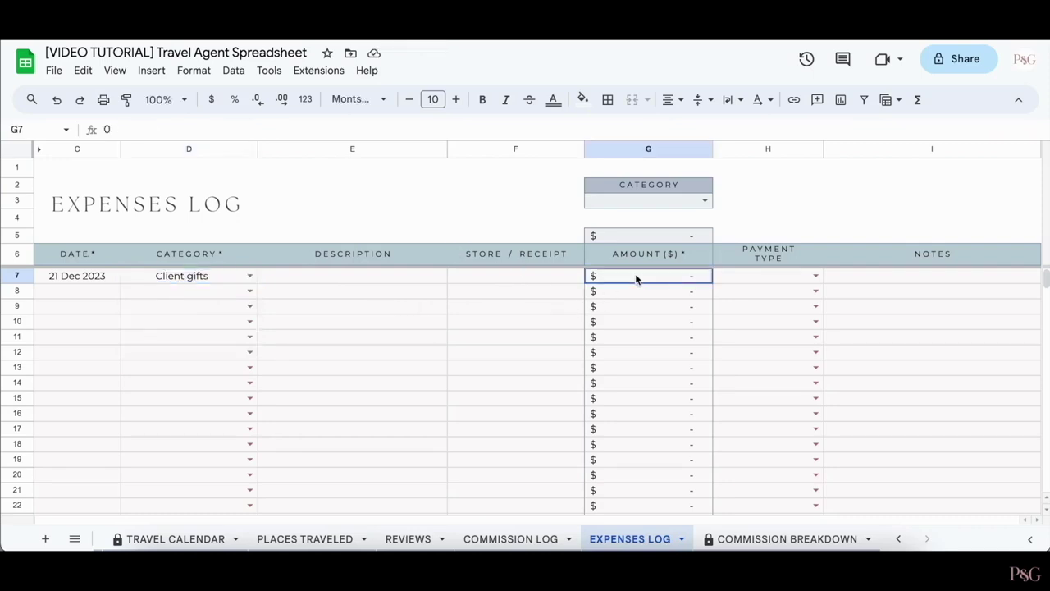
type("50")
key("Return")
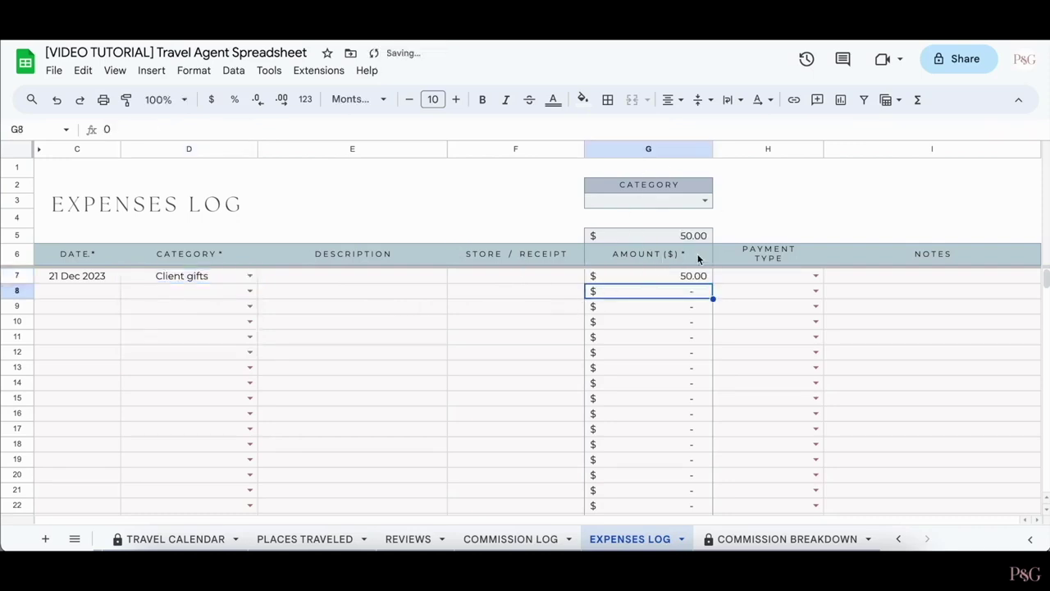
left_click(763, 278)
left_click(762, 294)
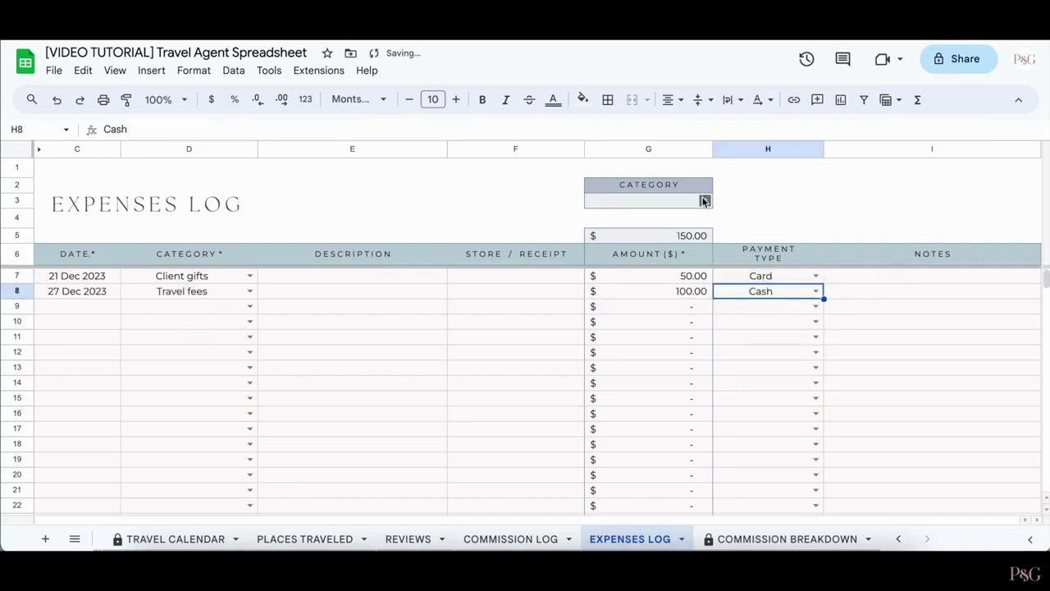
Filter the expenses to Travel fees, then go to COMMISSION BREAKDOWN.
left_click(704, 200)
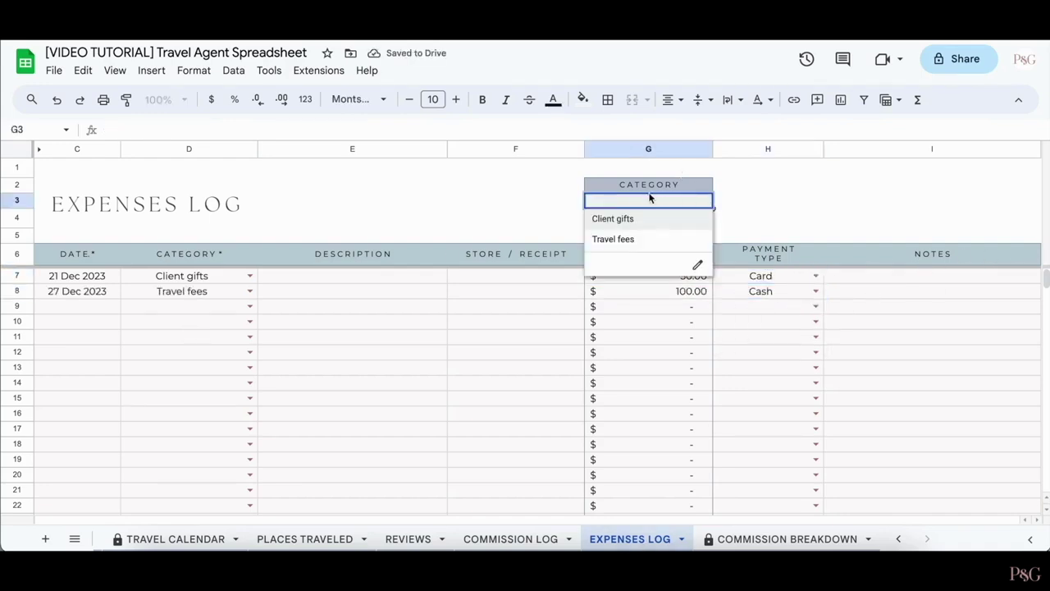
left_click(645, 239)
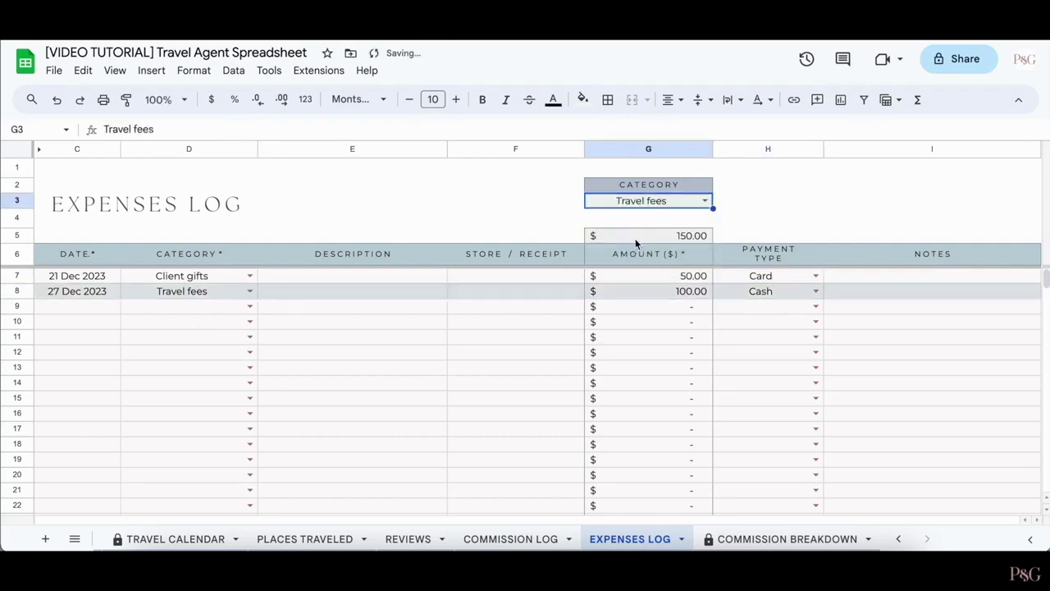
left_click(786, 539)
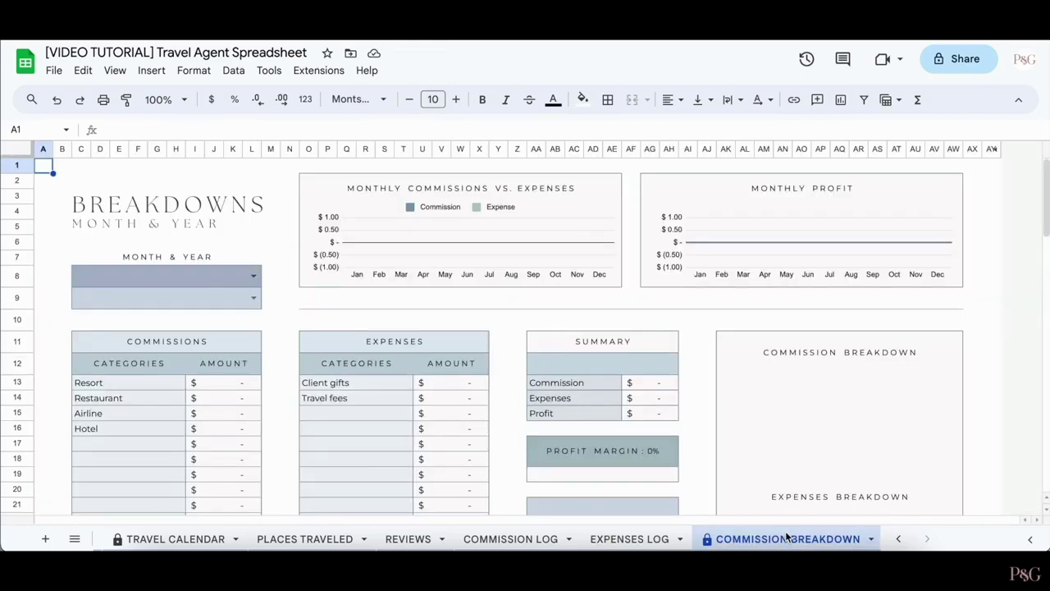
Choose December and 2023 as the report month and year, then review the charts.
scroll(744, 375, "down", 10)
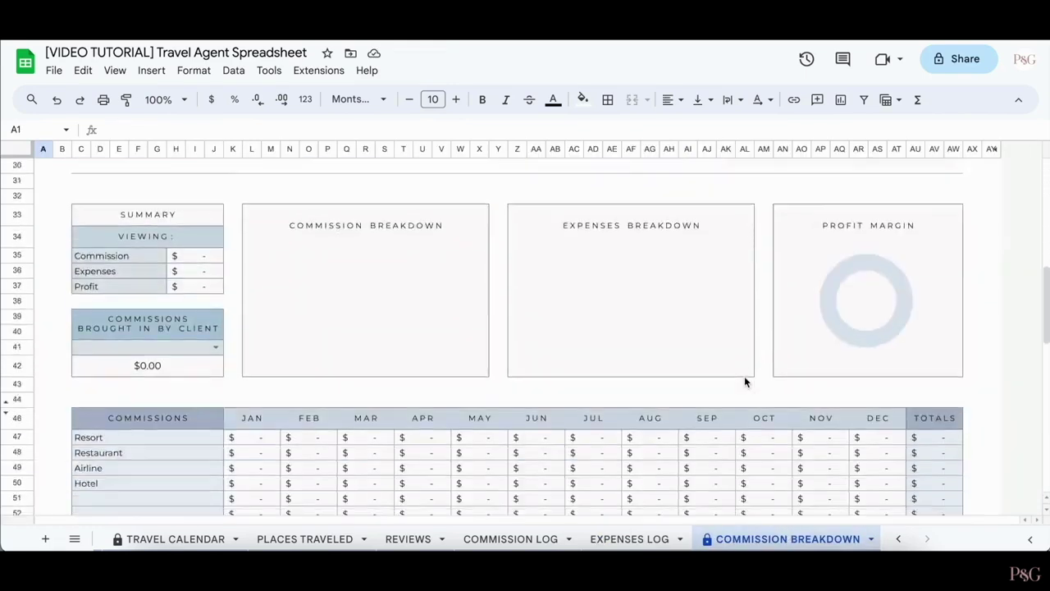
scroll(722, 368, "up", 10)
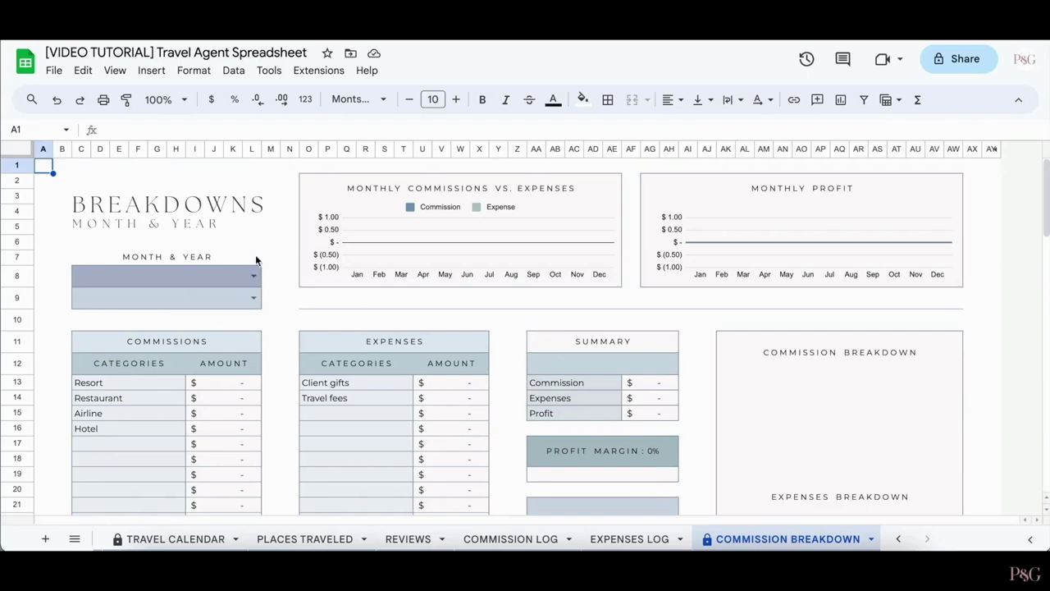
left_click(254, 276)
scroll(155, 485, "down", 1)
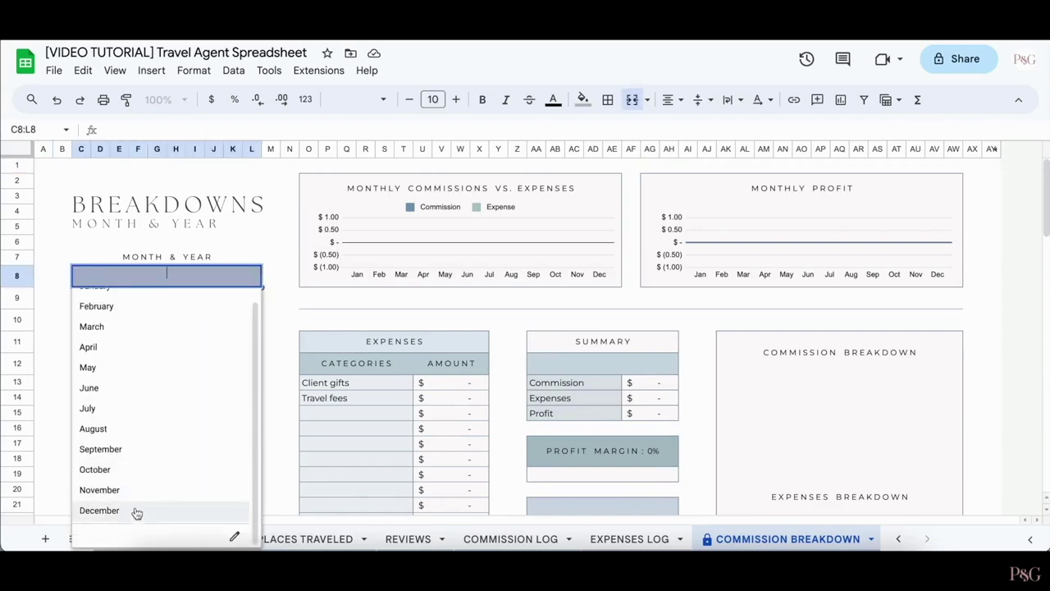
left_click(137, 510)
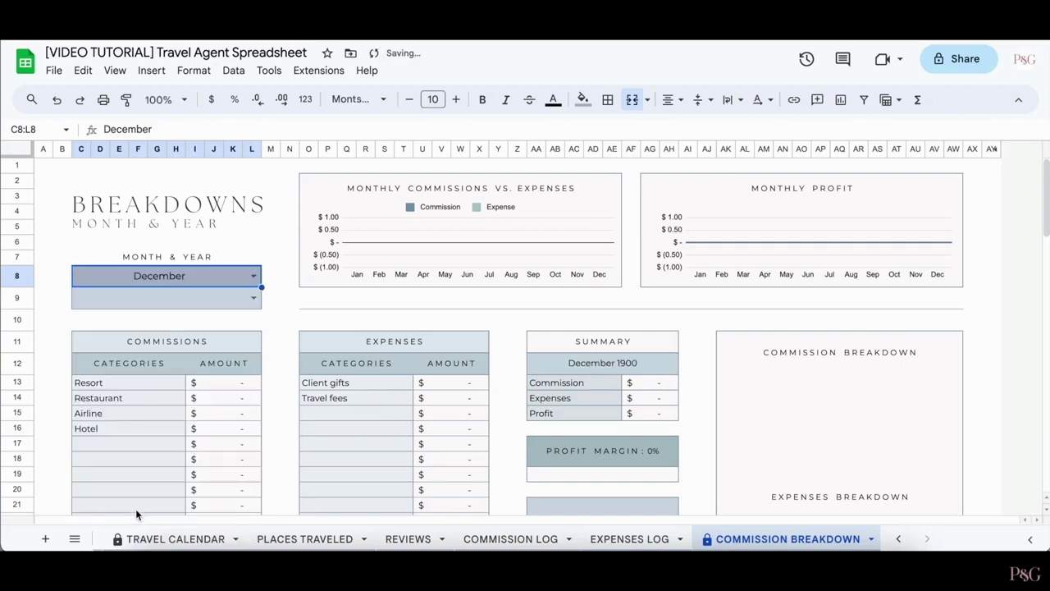
left_click(253, 297)
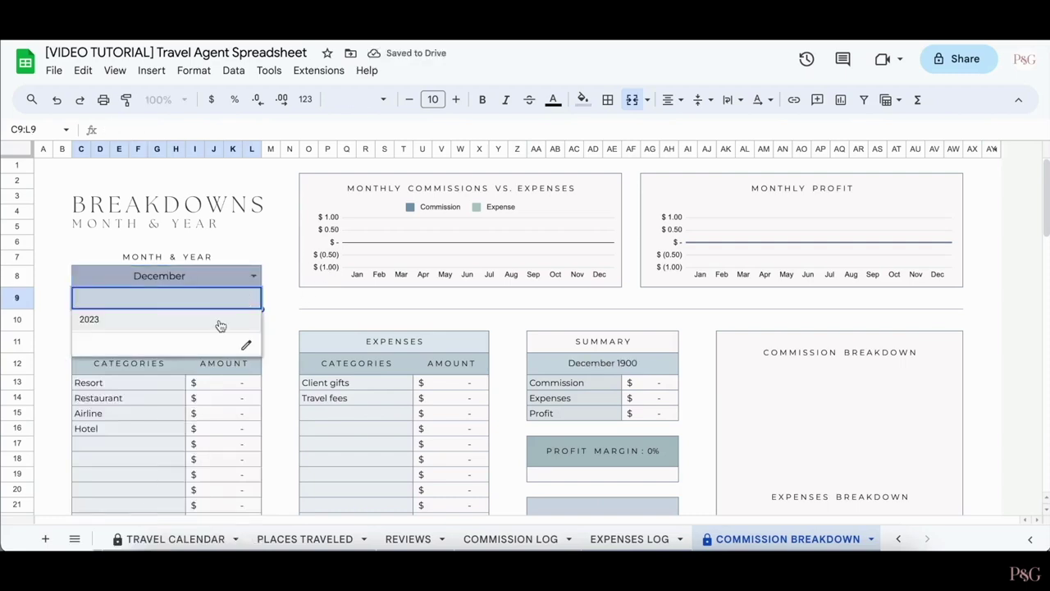
left_click(220, 322)
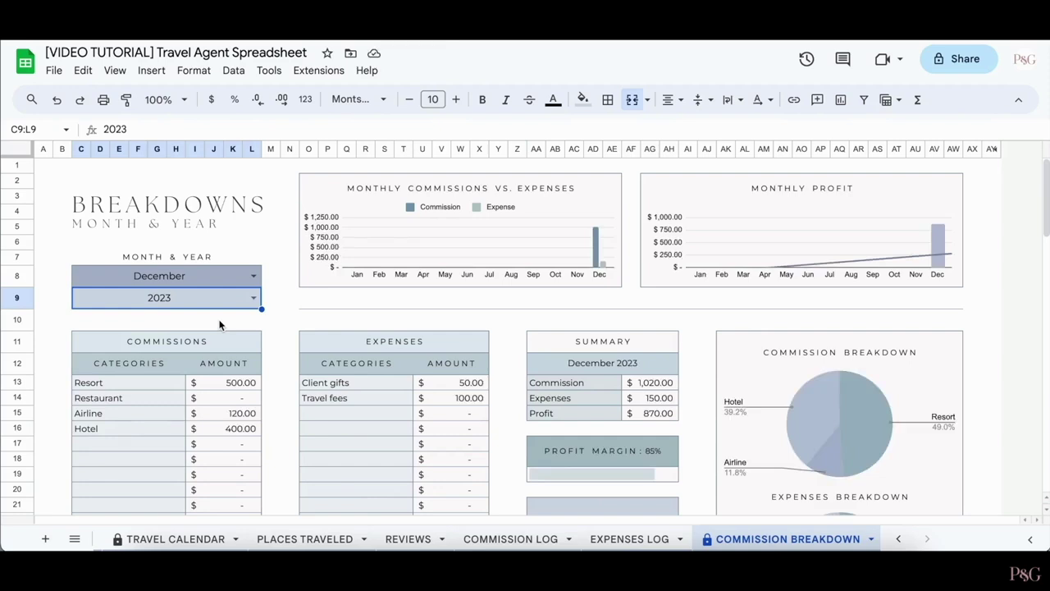
scroll(219, 325, "down", 1)
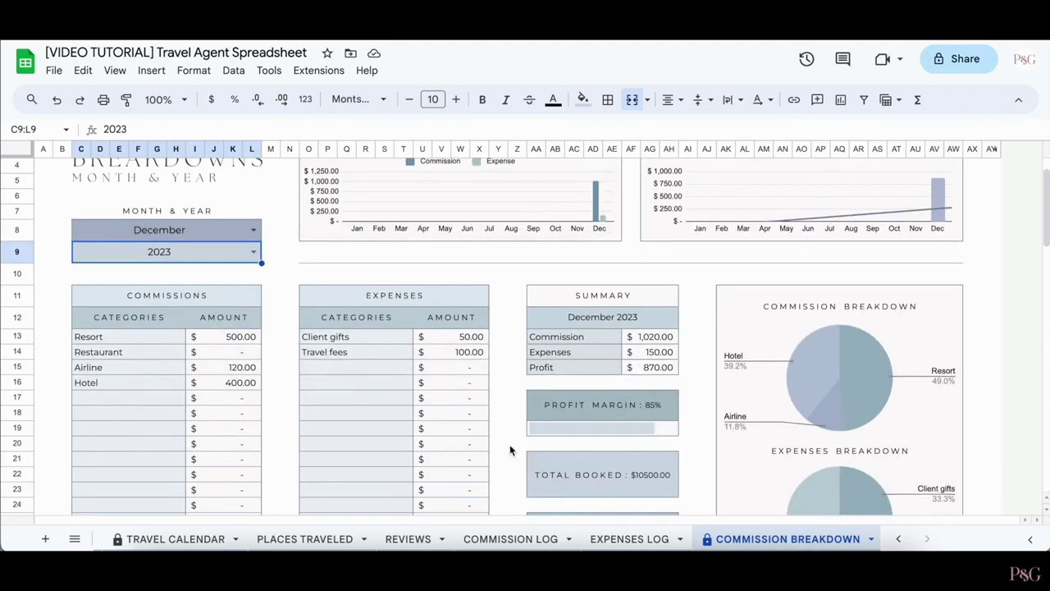
scroll(509, 444, "up", 1)
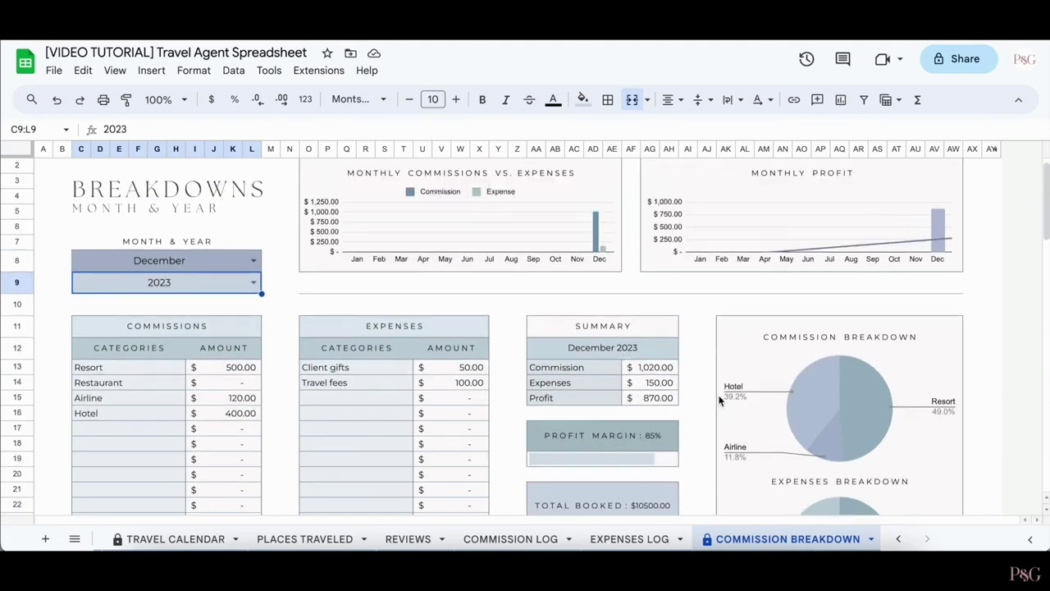
scroll(587, 377, "down", 2)
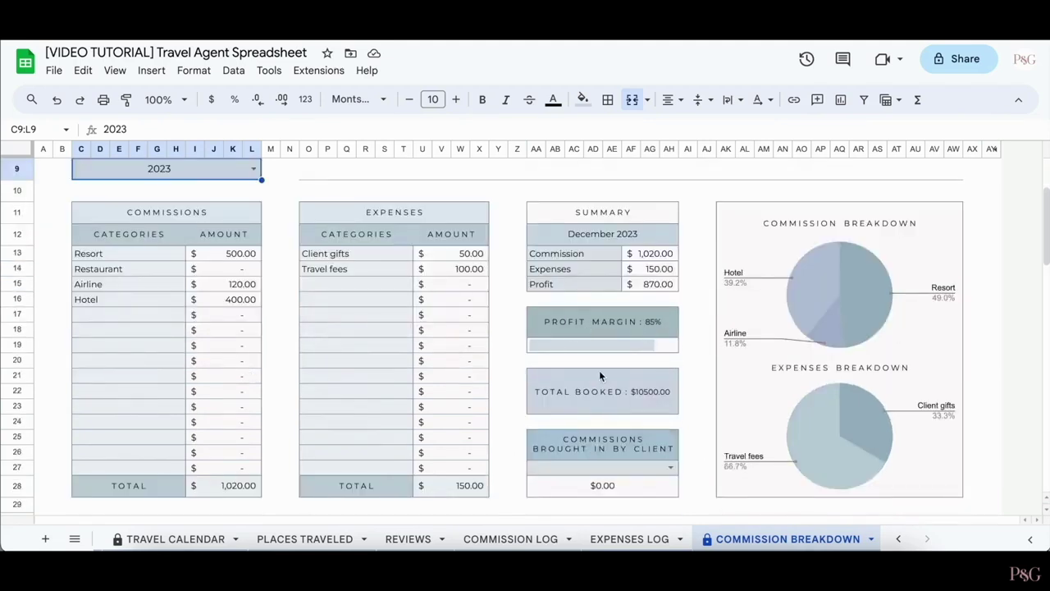
Pick the first sample client in the Commissions Brought In By Client lookup, showing $120.00.
left_click(671, 467)
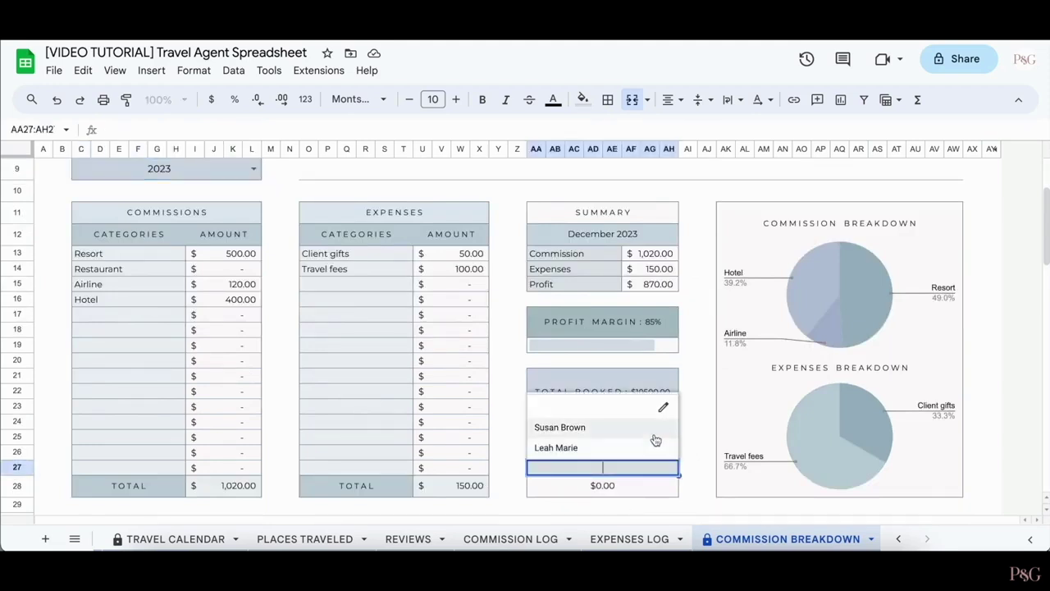
left_click(645, 432)
left_click(671, 468)
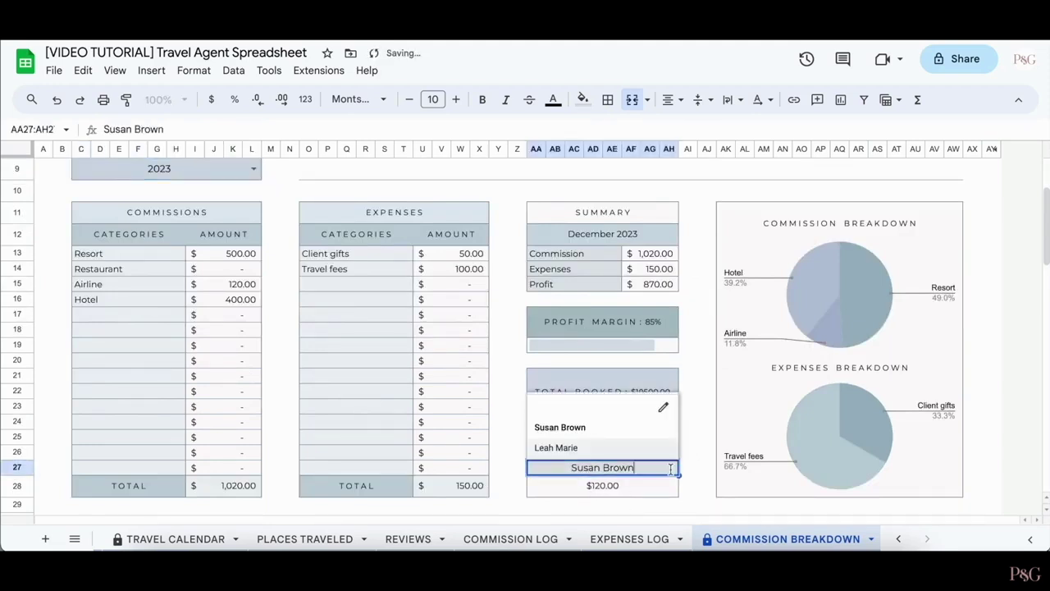
left_click(644, 427)
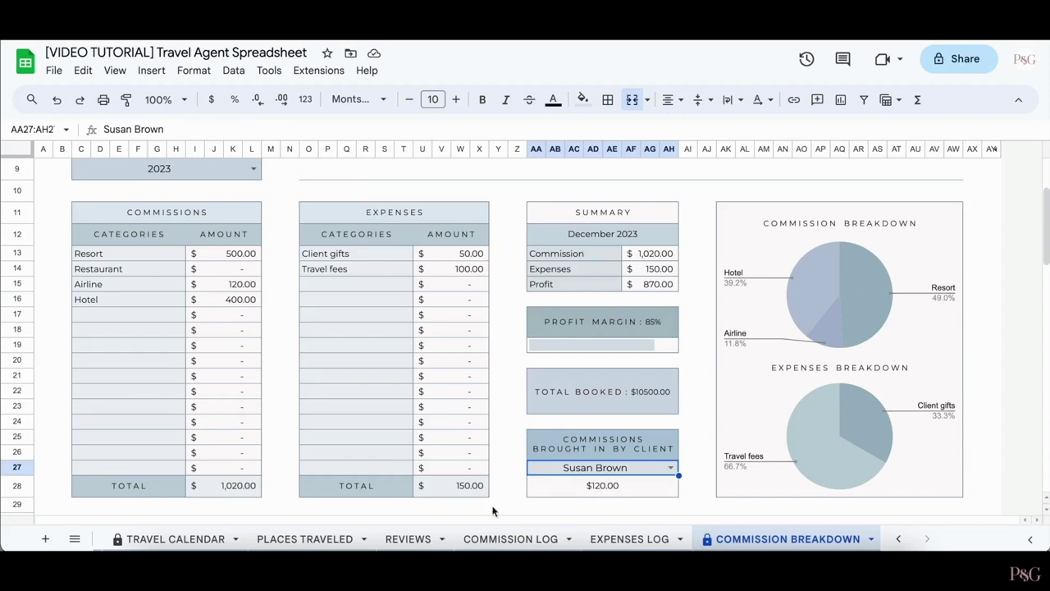
scroll(489, 235, "up", 3)
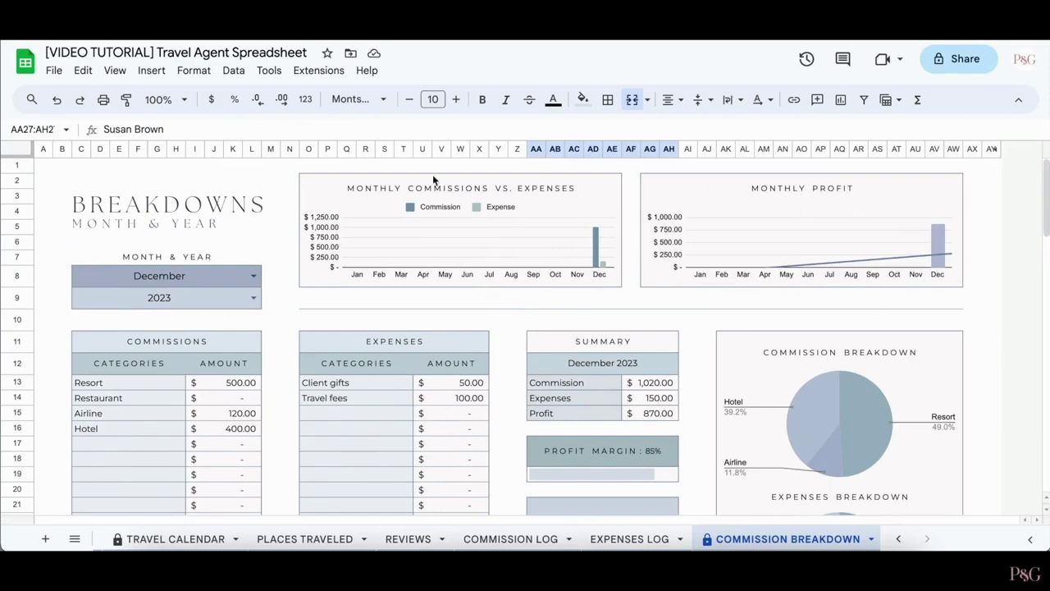
scroll(457, 295, "down", 10)
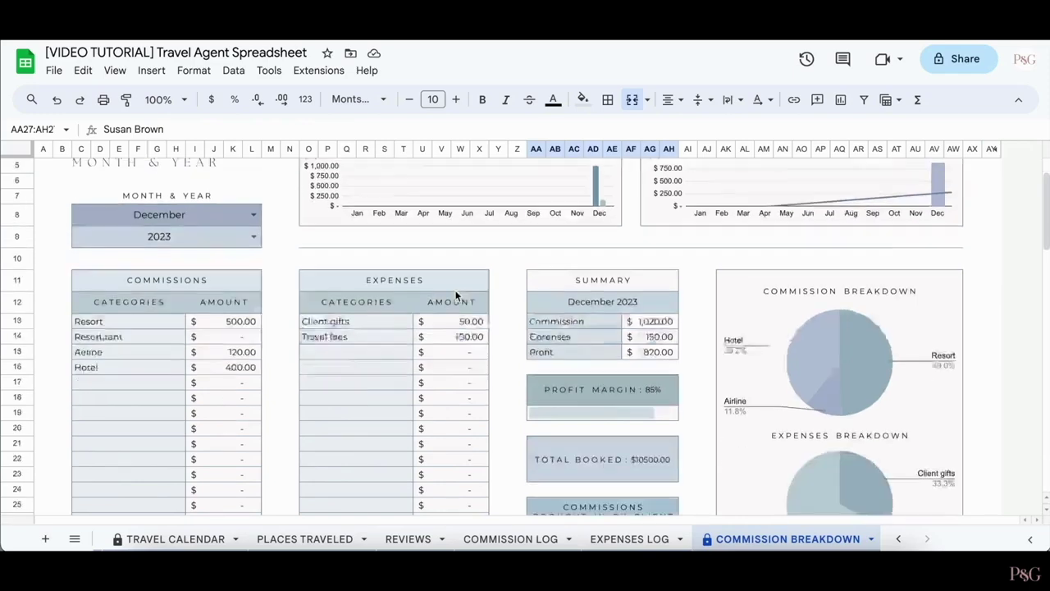
scroll(455, 299, "up", 5)
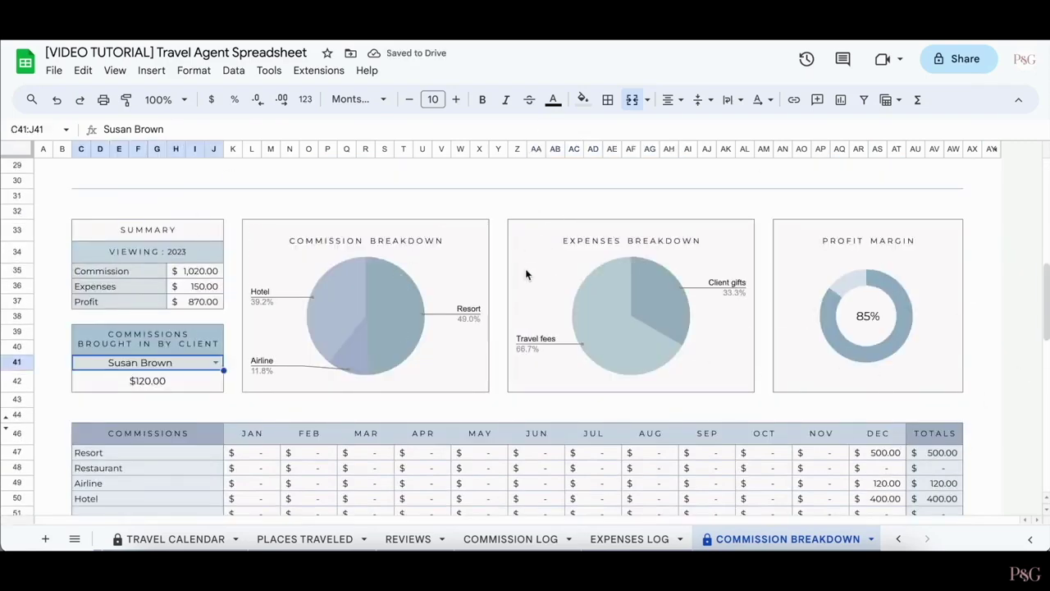
scroll(402, 317, "down", 4)
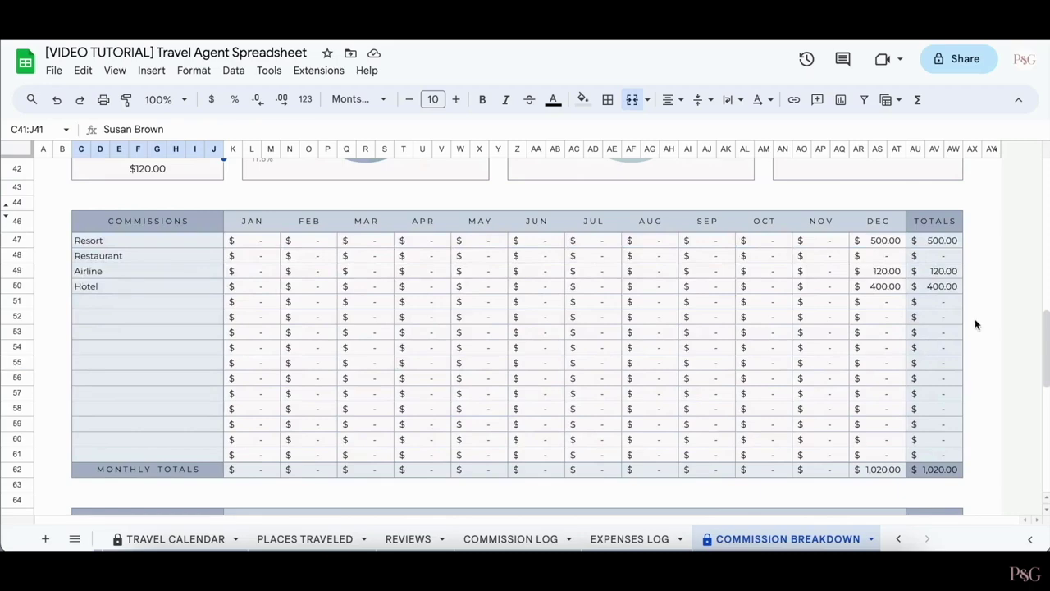
scroll(570, 320, "down", 7)
scroll(569, 321, "down", 1)
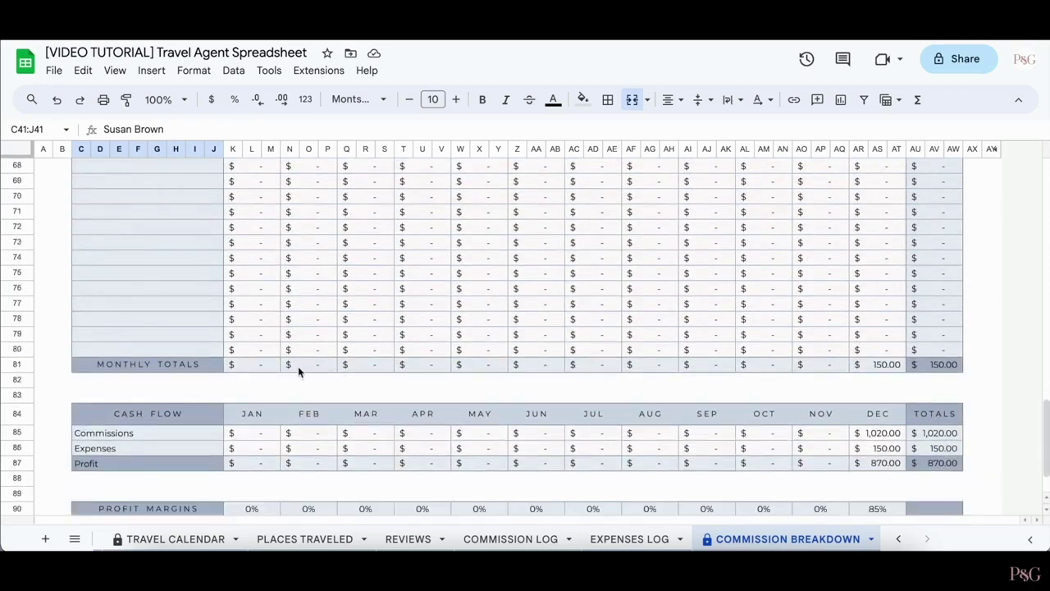
scroll(924, 469, "down", 2)
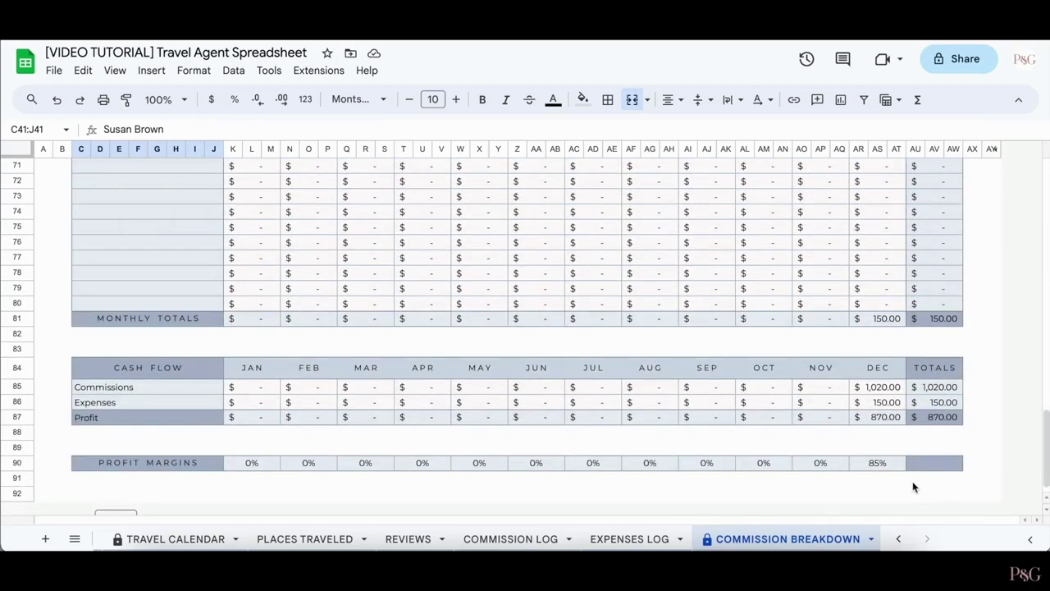
scroll(914, 479, "up", 20)
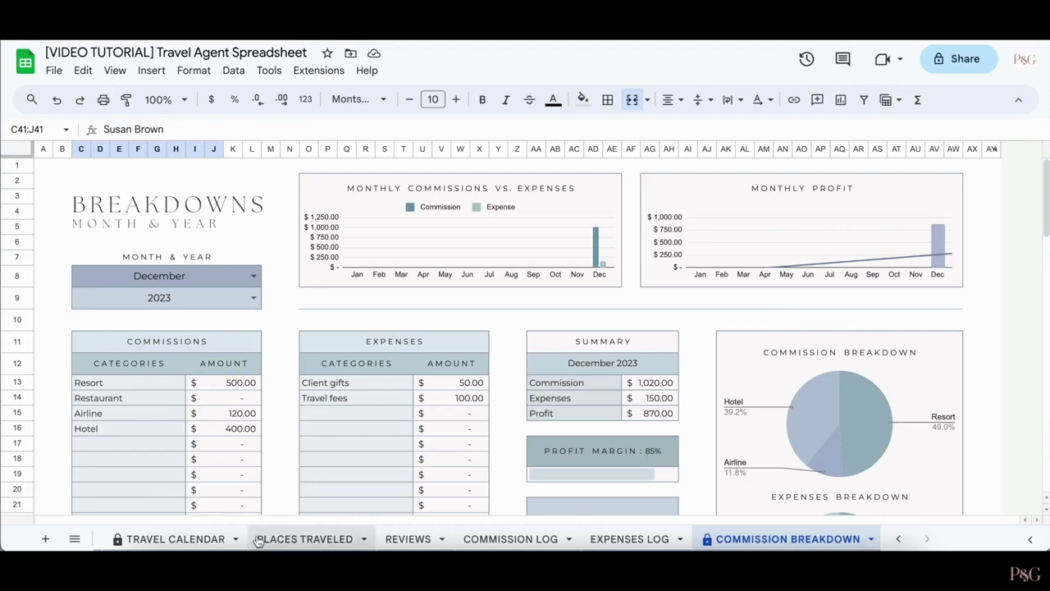
View the DASHBOARD sheet, look at TRIPS, then return to DASHBOARD.
scroll(279, 538, "left", 5)
left_click(293, 539)
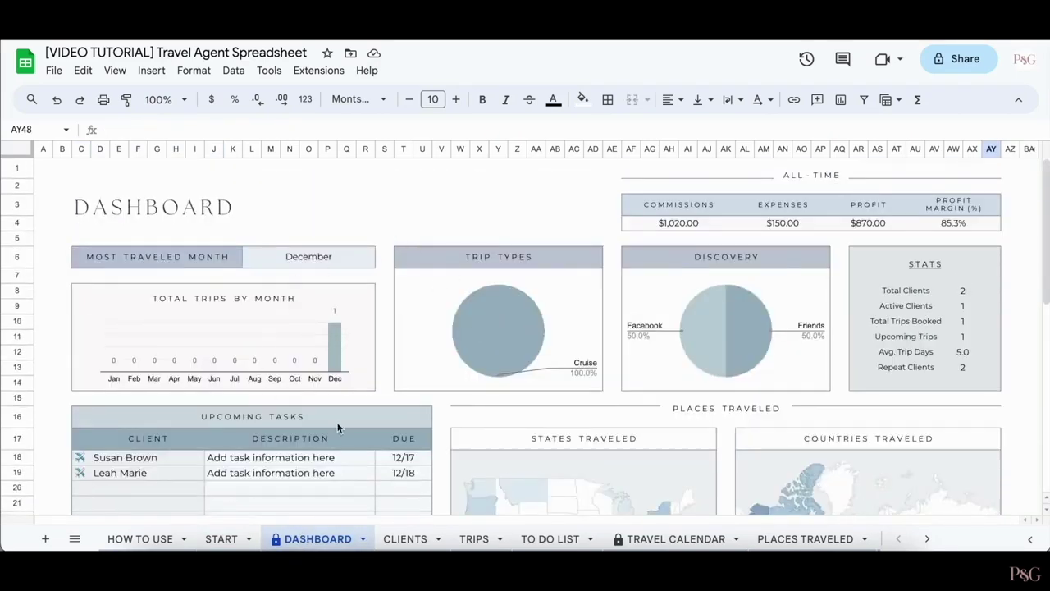
left_click(478, 539)
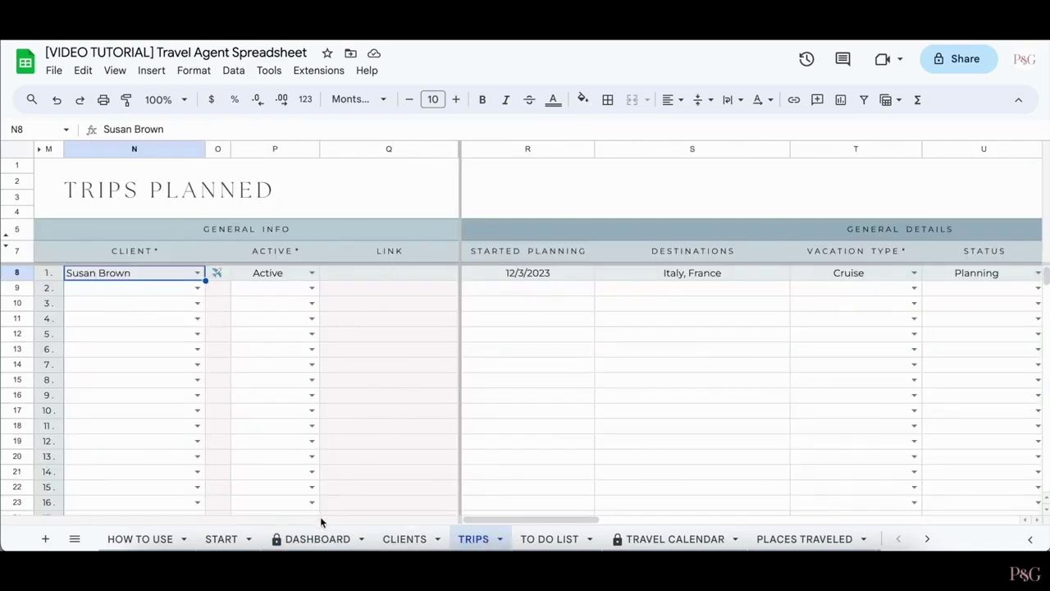
left_click(319, 538)
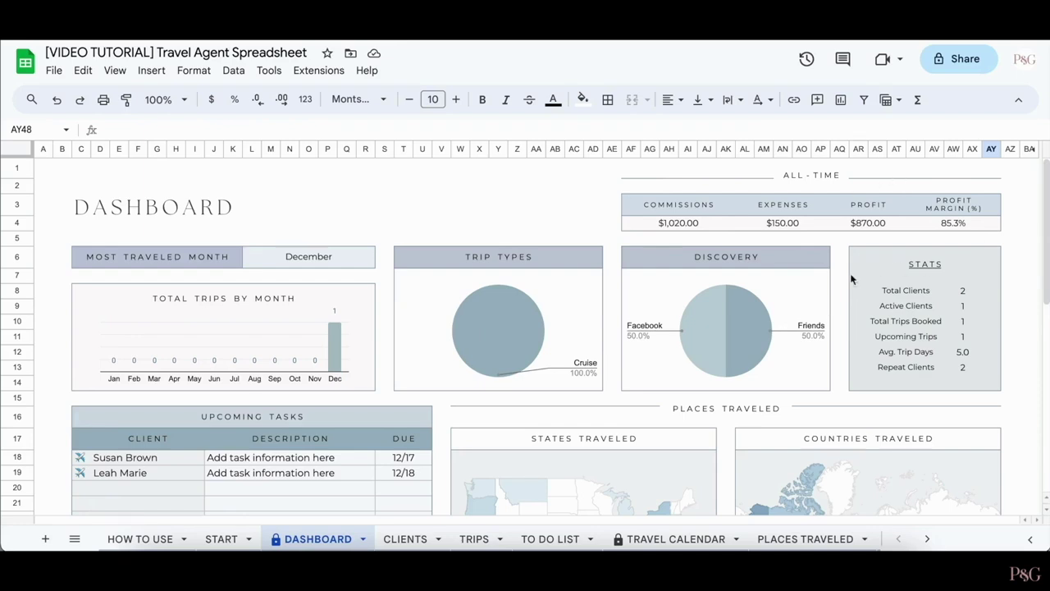
Follow the client's Upcoming Tasks link to the TO DO LIST and return to DASHBOARD.
scroll(370, 245, "down", 3)
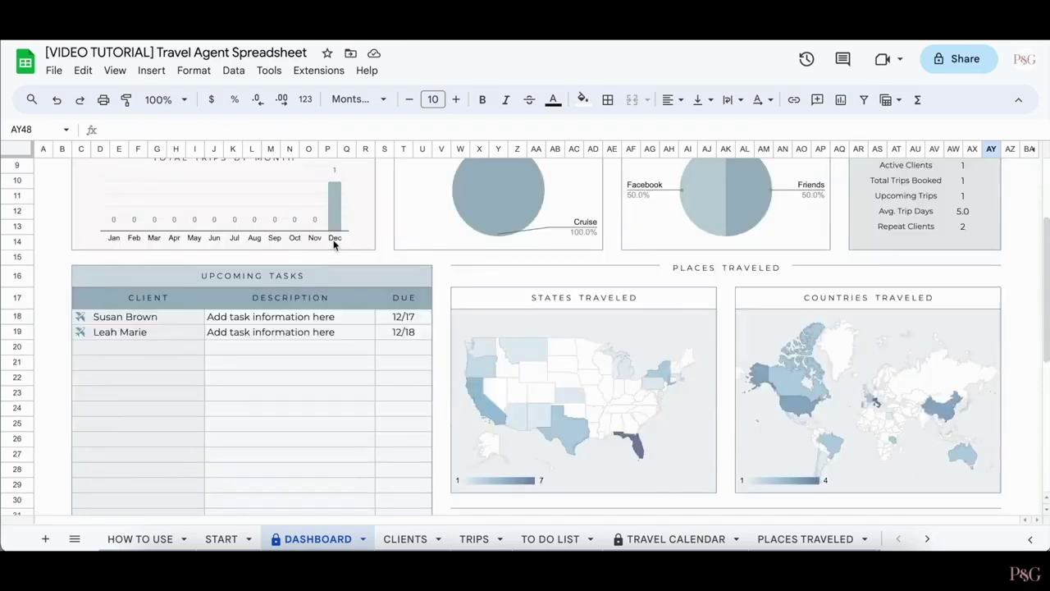
scroll(336, 246, "down", 1)
left_click(84, 275)
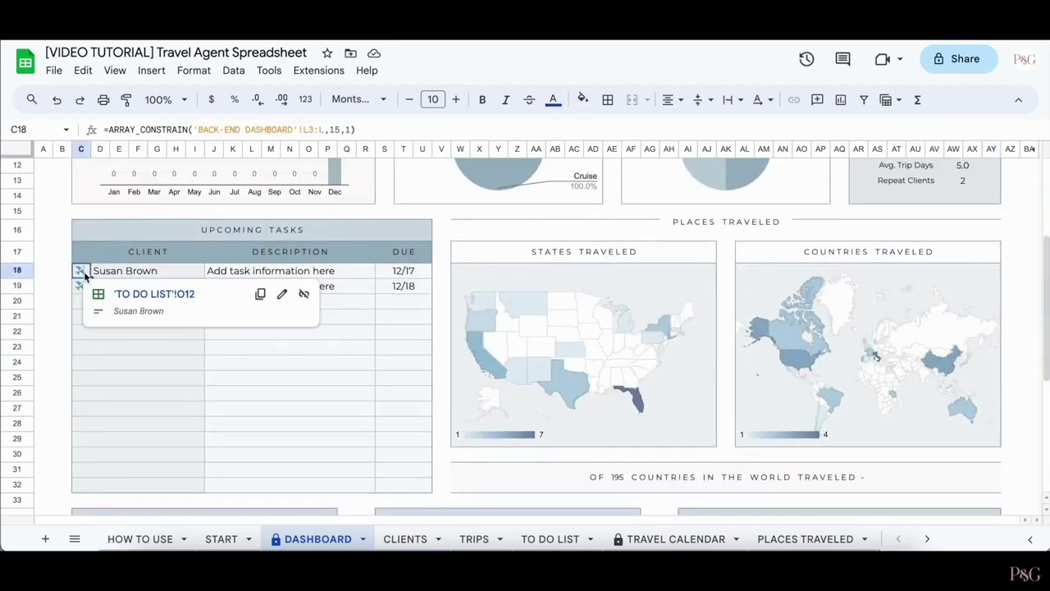
left_click(148, 292)
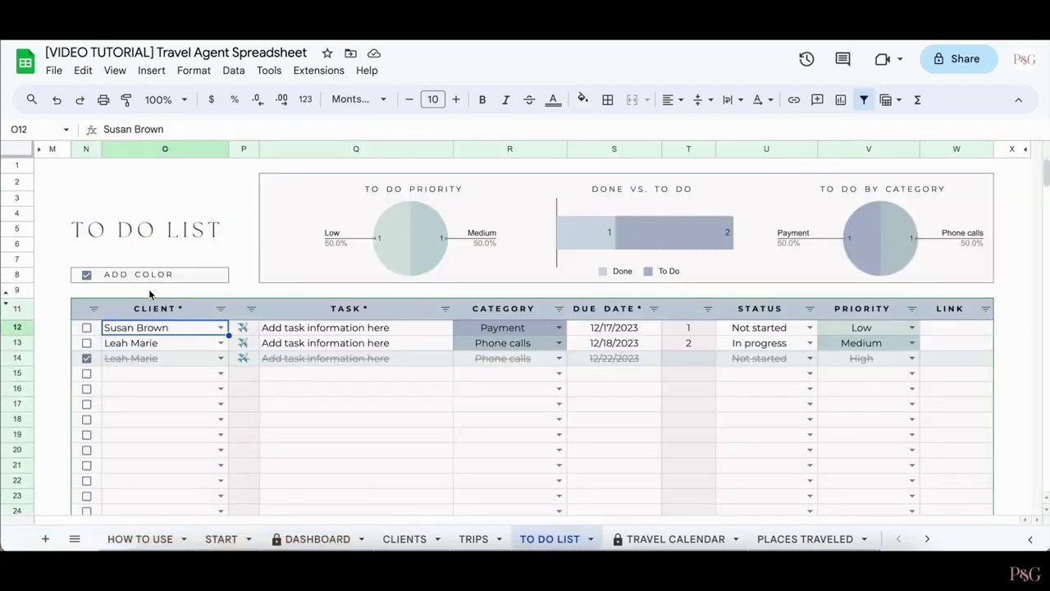
left_click(315, 539)
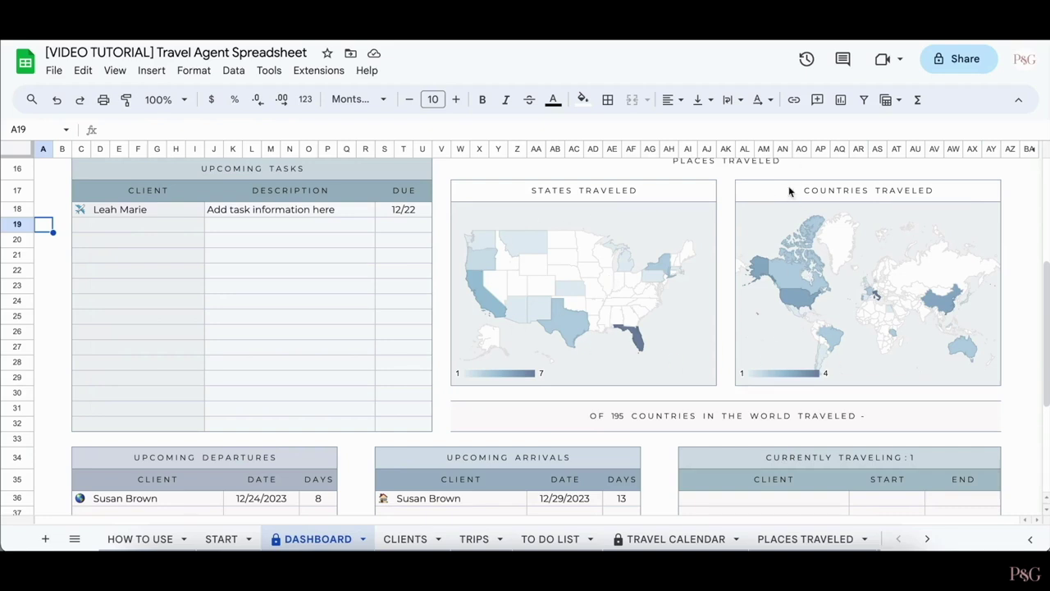
Preview the TRIPS!N8 links for the departing and currently traveling clients, then close them.
scroll(903, 394, "down", 4)
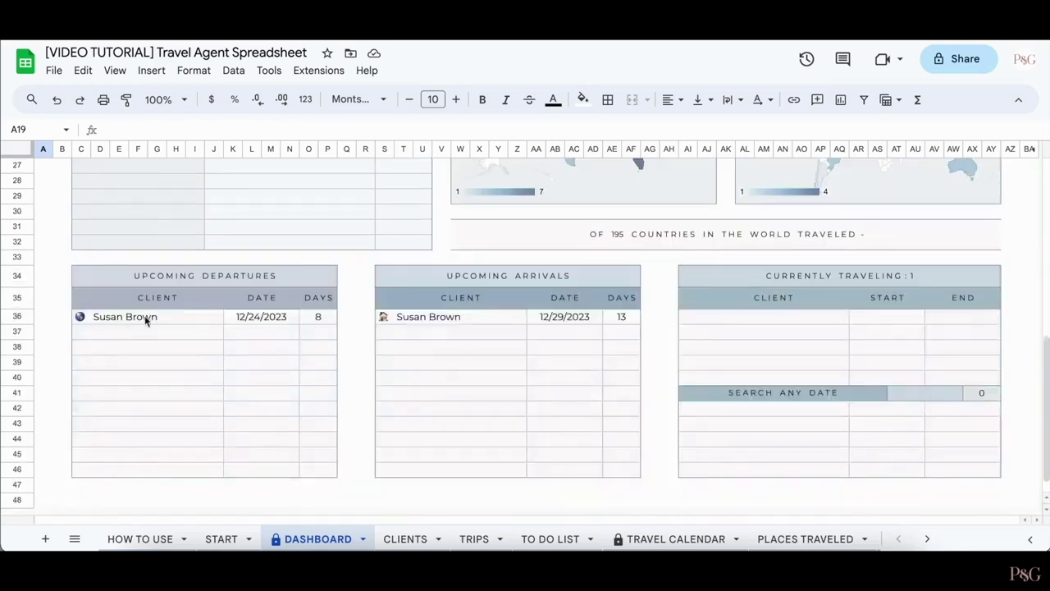
scroll(117, 326, "down", 1)
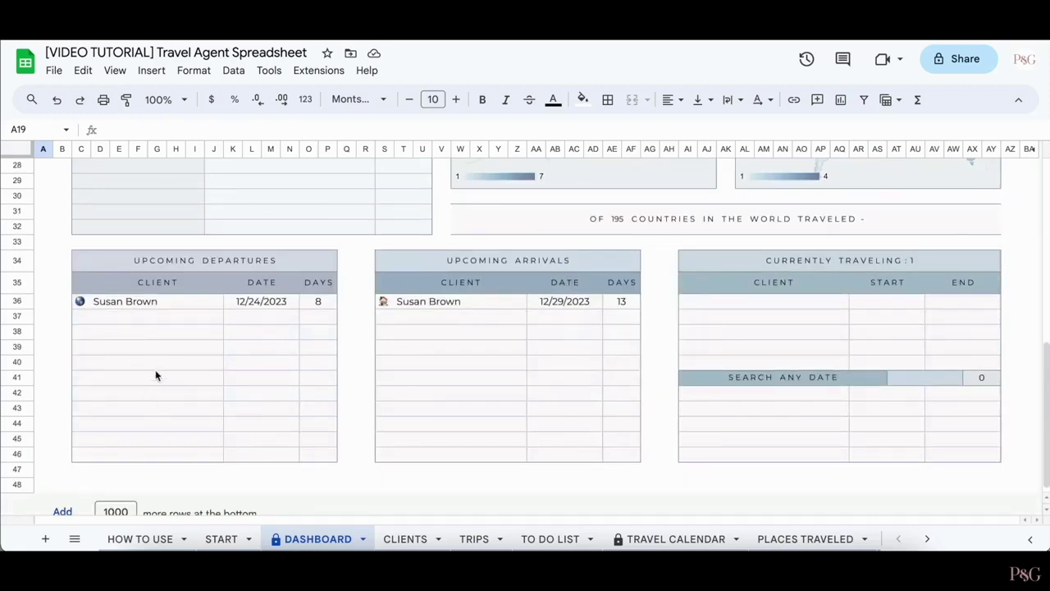
left_click(80, 301)
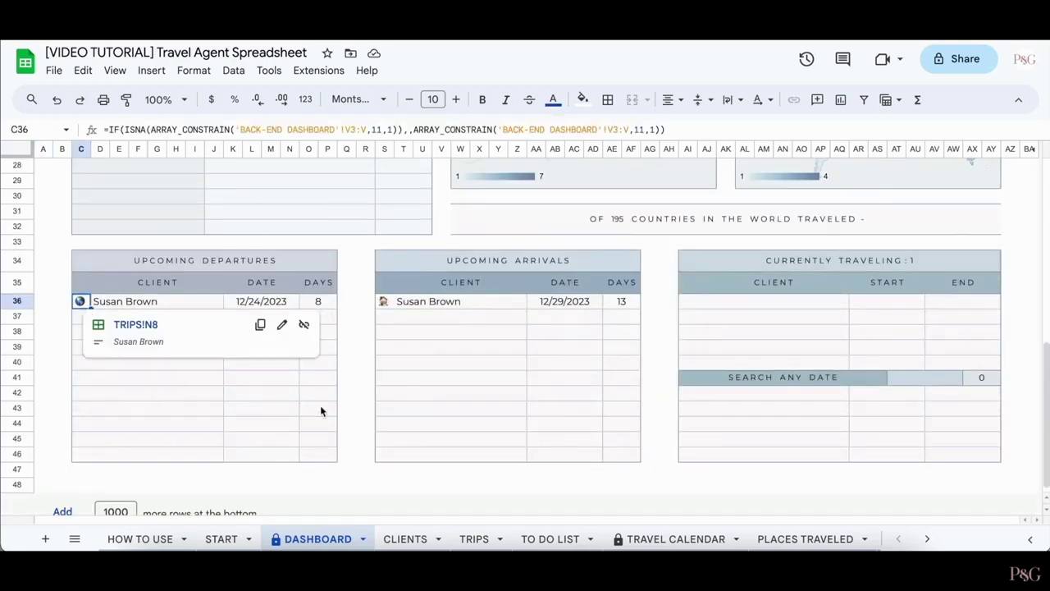
left_click(348, 410)
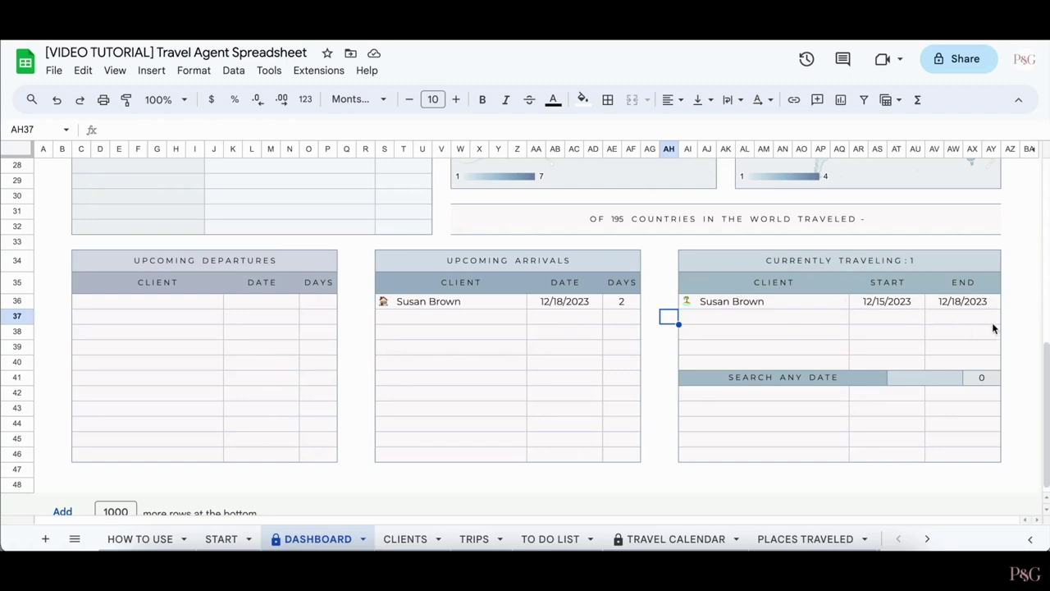
left_click(1012, 301)
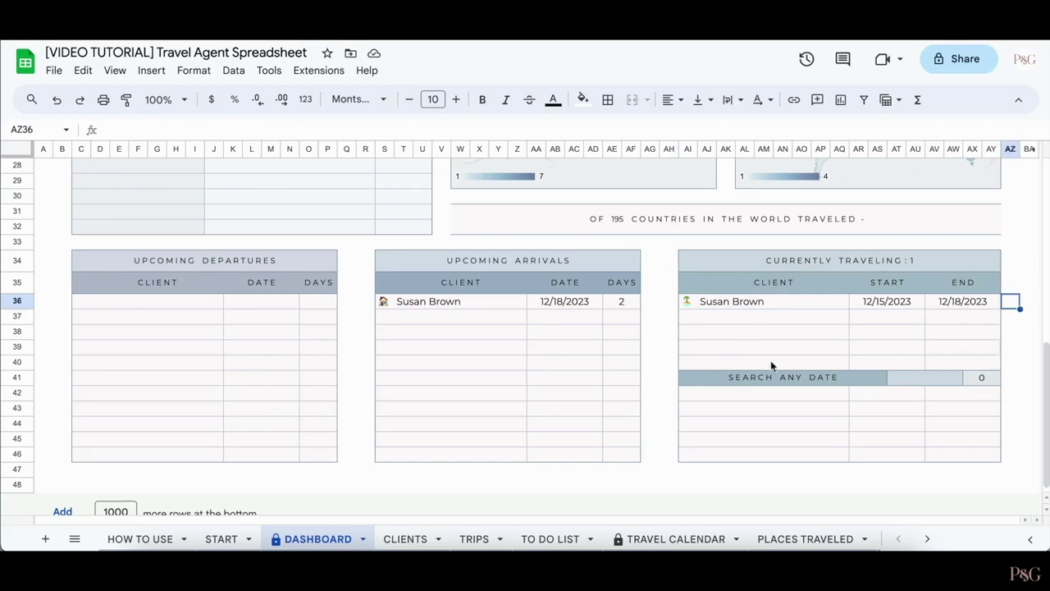
left_click(689, 302)
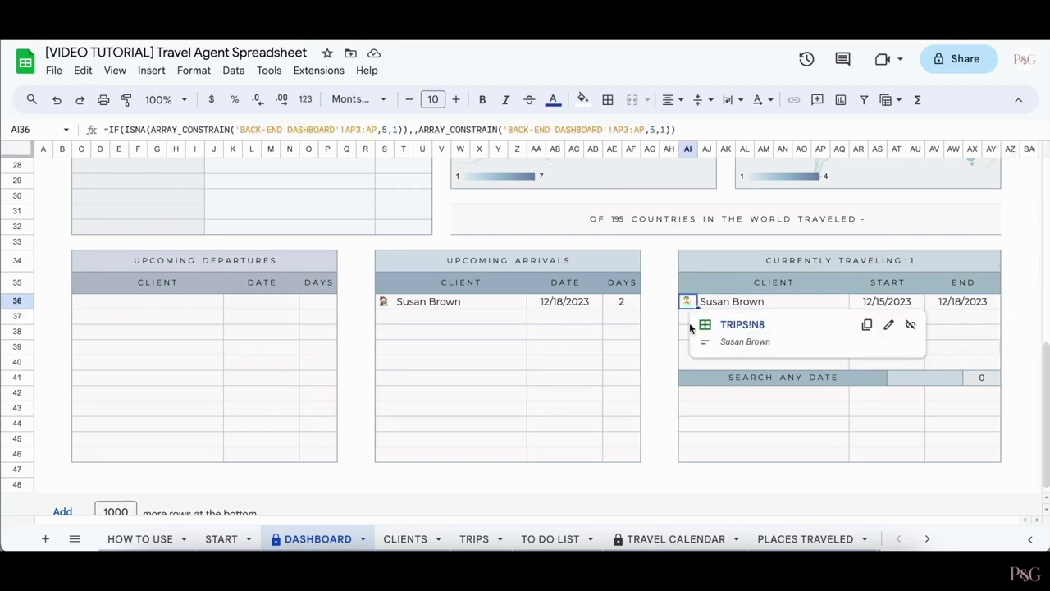
left_click(1013, 349)
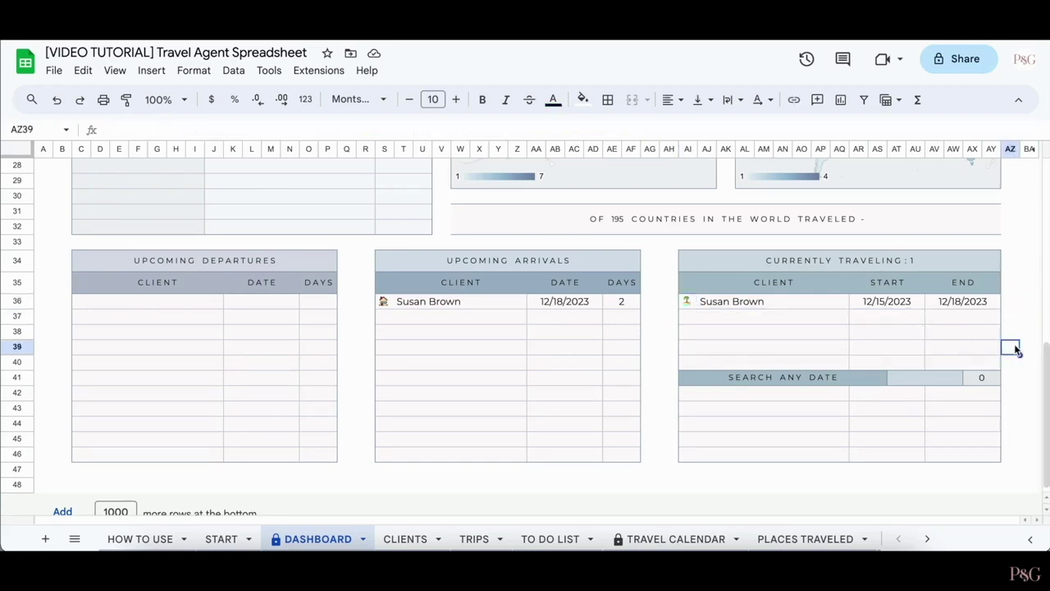
Search 12/17/2023 in Search Any Date, preview the matched traveler's link, then open HOW TO USE.
double_click(931, 382)
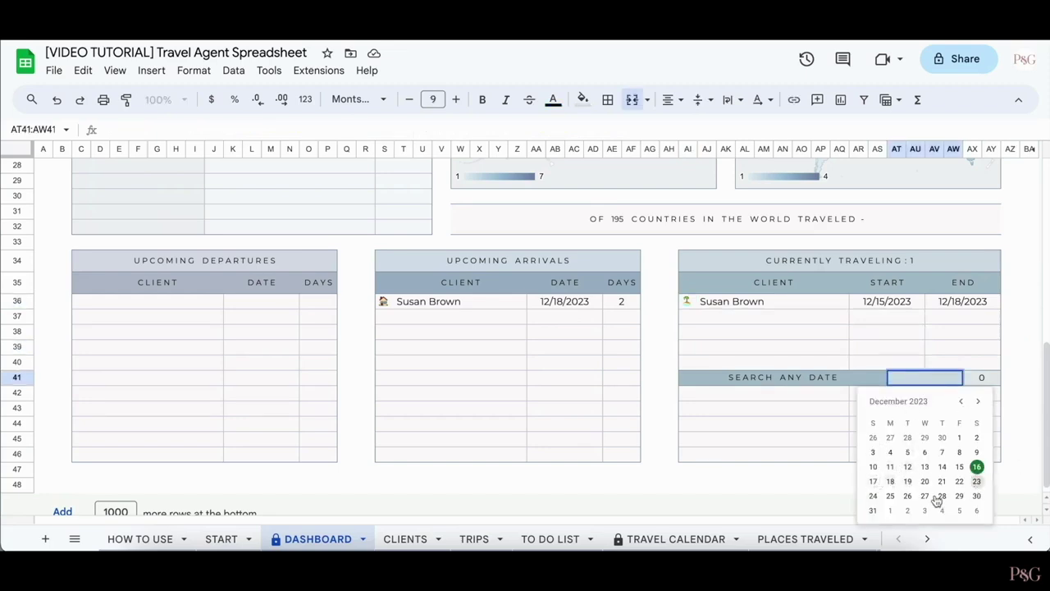
left_click(873, 482)
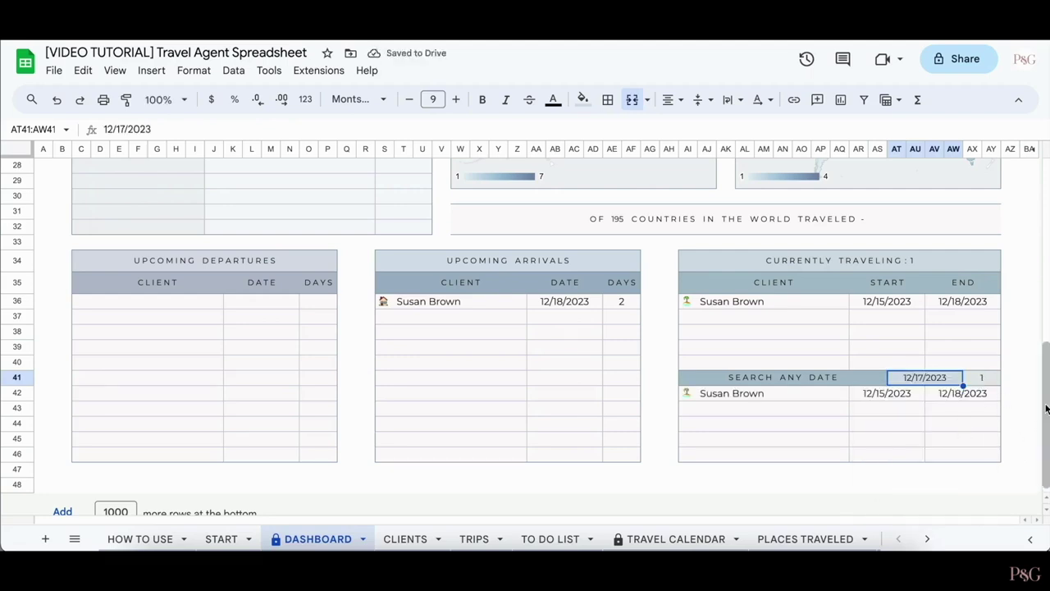
left_click(689, 393)
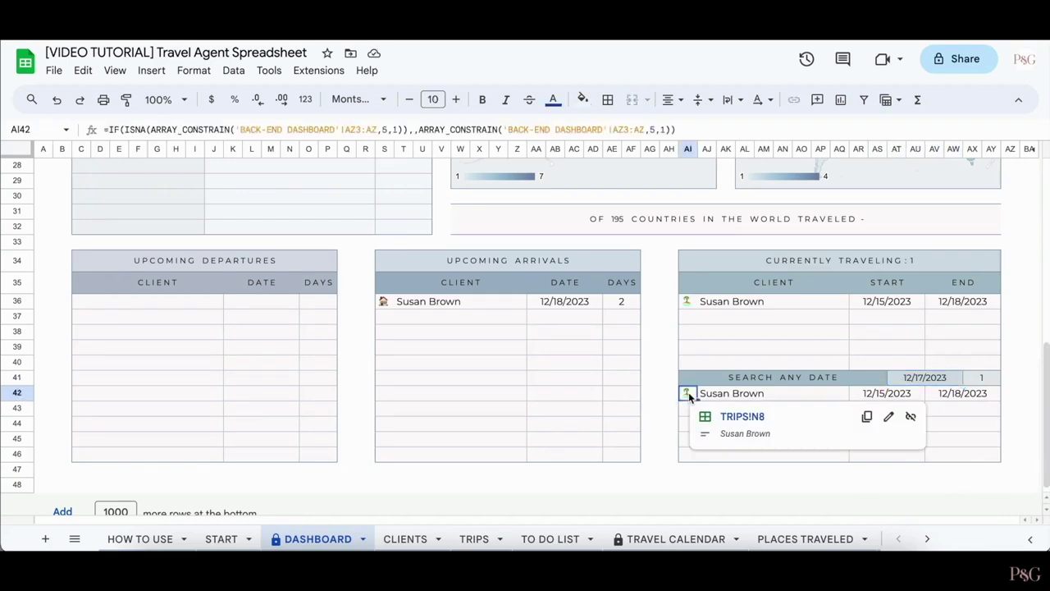
left_click(537, 486)
scroll(769, 270, "up", 10)
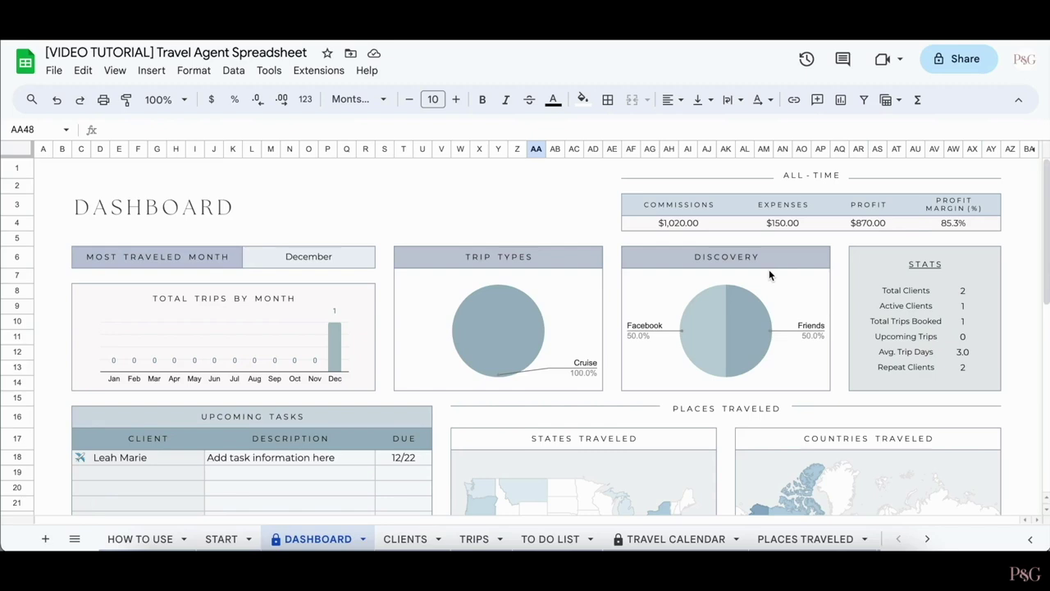
left_click(140, 539)
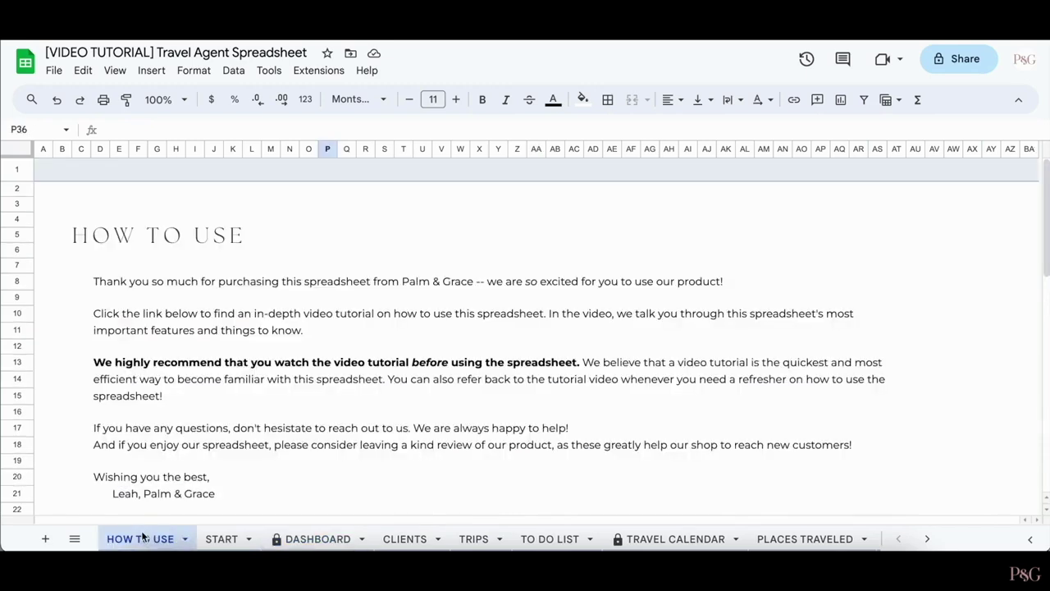